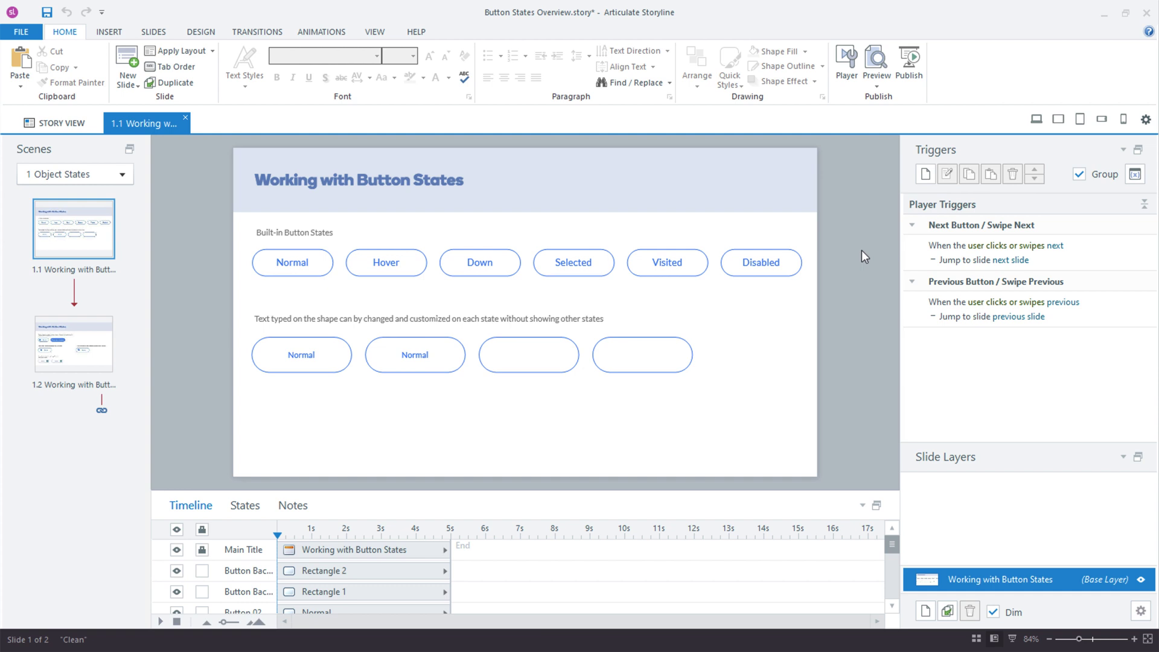
Step: Select the top-row Normal button and show its states panel
{"action": "left_click", "coordinate": [321, 276]}
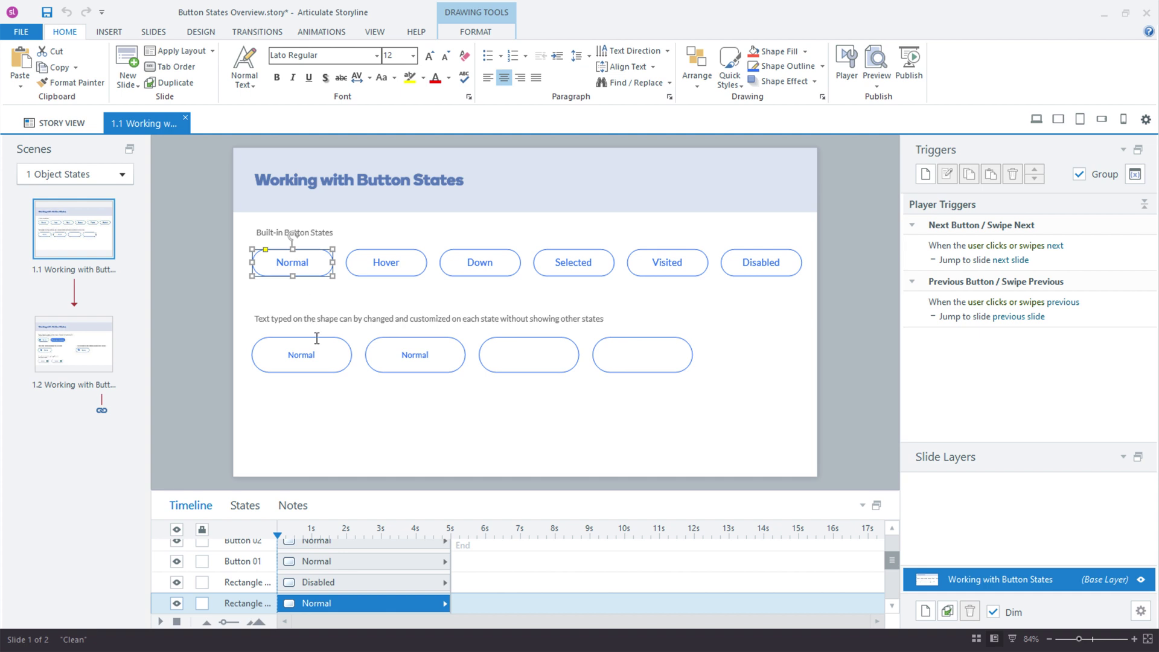
{"action": "double_click", "coordinate": [302, 354]}
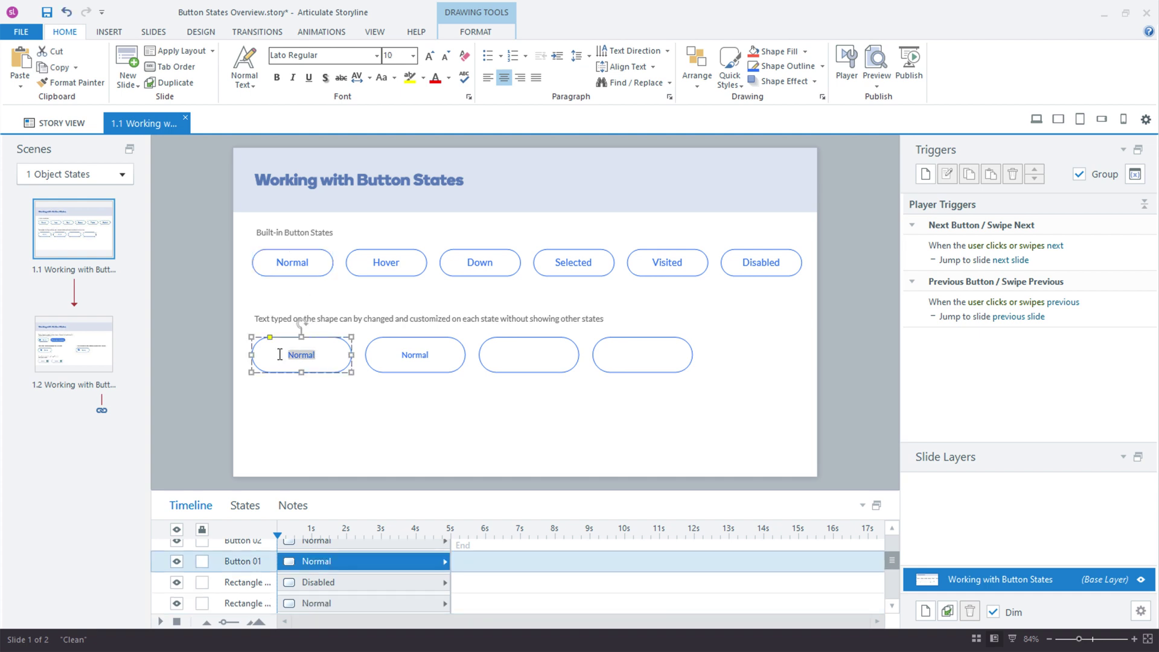
{"action": "type", "text": "Normal"}
{"action": "left_click", "coordinate": [244, 505]}
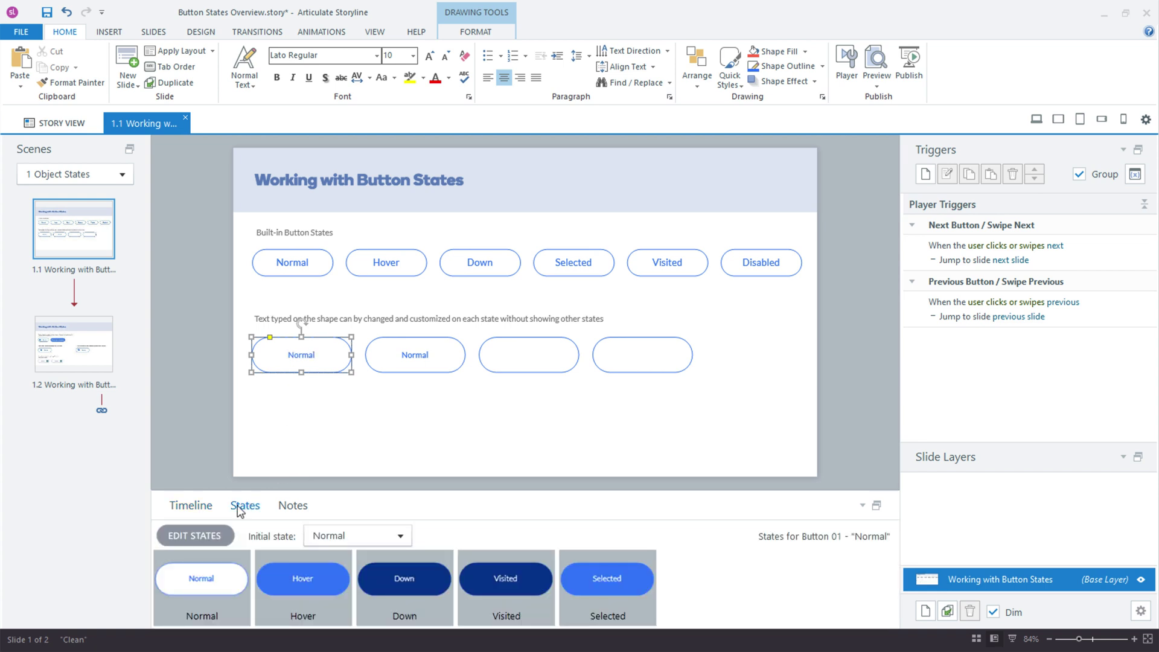
Step: Review the Hover and Down states, then select the empty third lower-row button
{"action": "left_click", "coordinate": [302, 578]}
{"action": "left_click", "coordinate": [363, 589]}
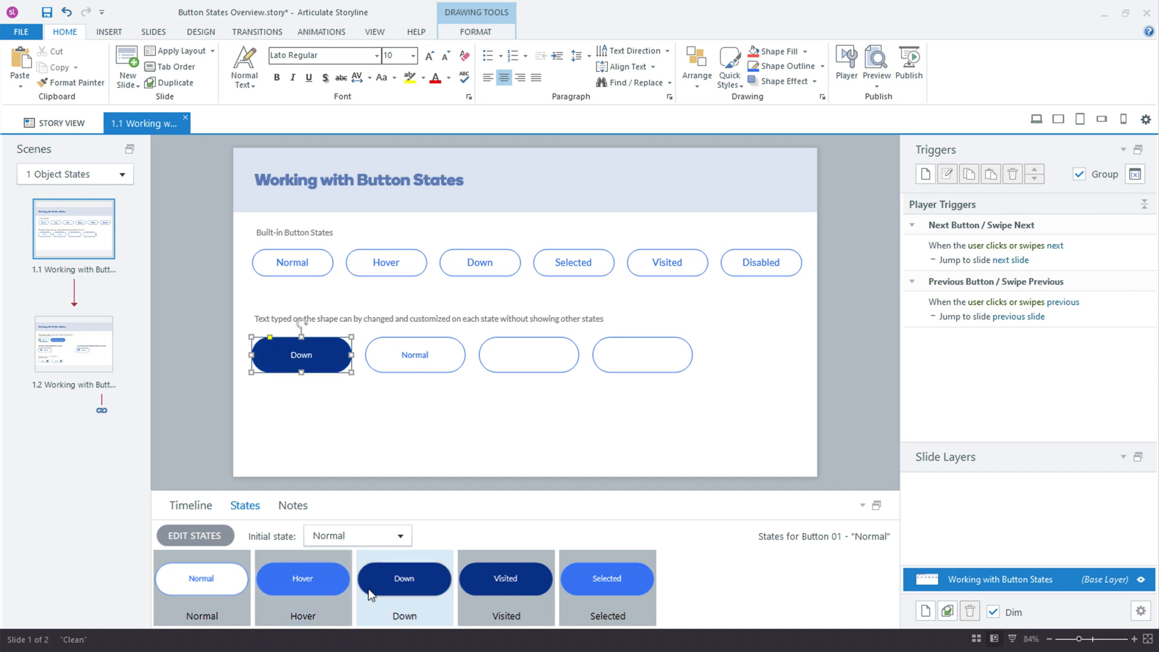
{"action": "left_click", "coordinate": [548, 362]}
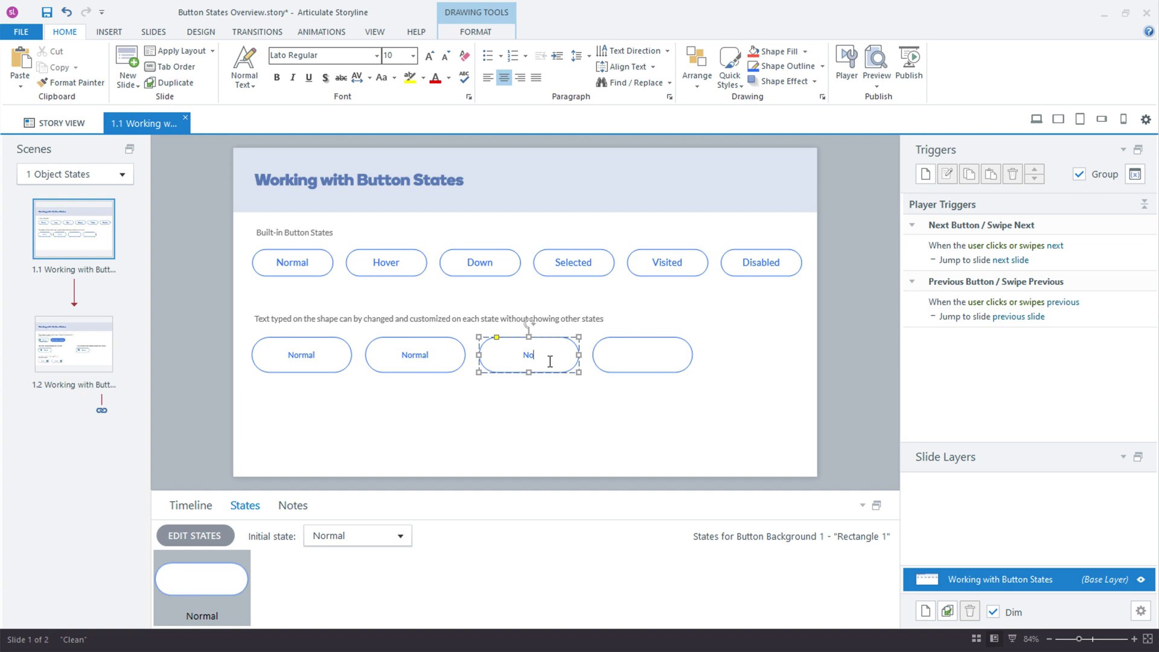
{"action": "type", "text": "Normal"}
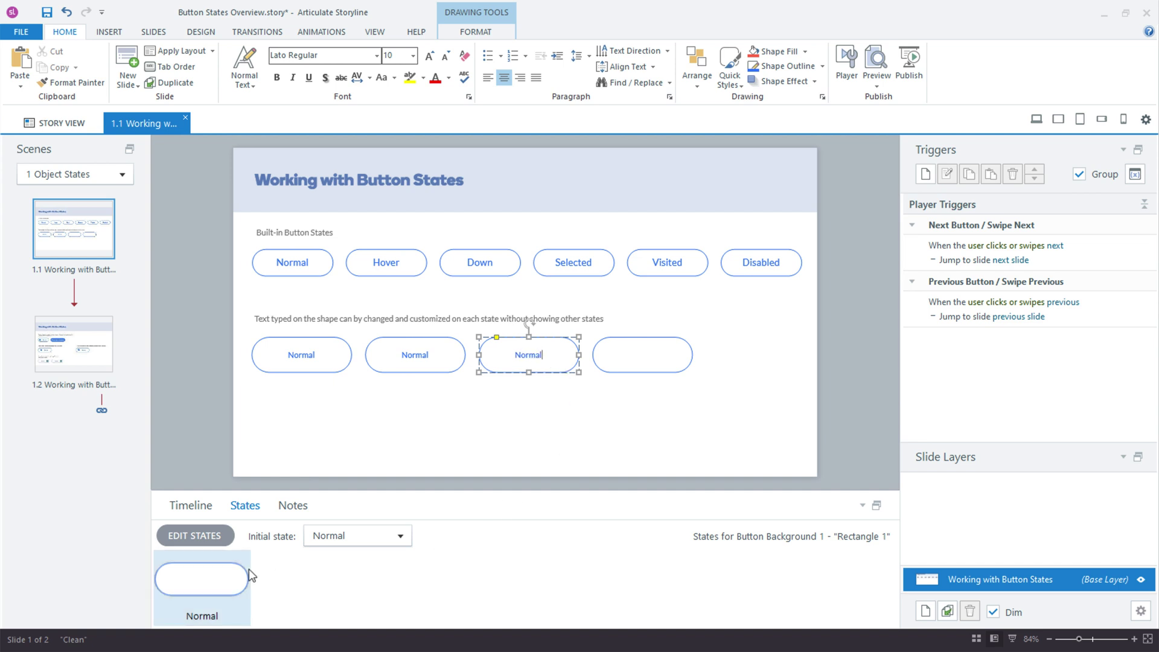
Step: Add a Hover state to the third button and relabel it 'Hover'
{"action": "left_click", "coordinate": [194, 535]}
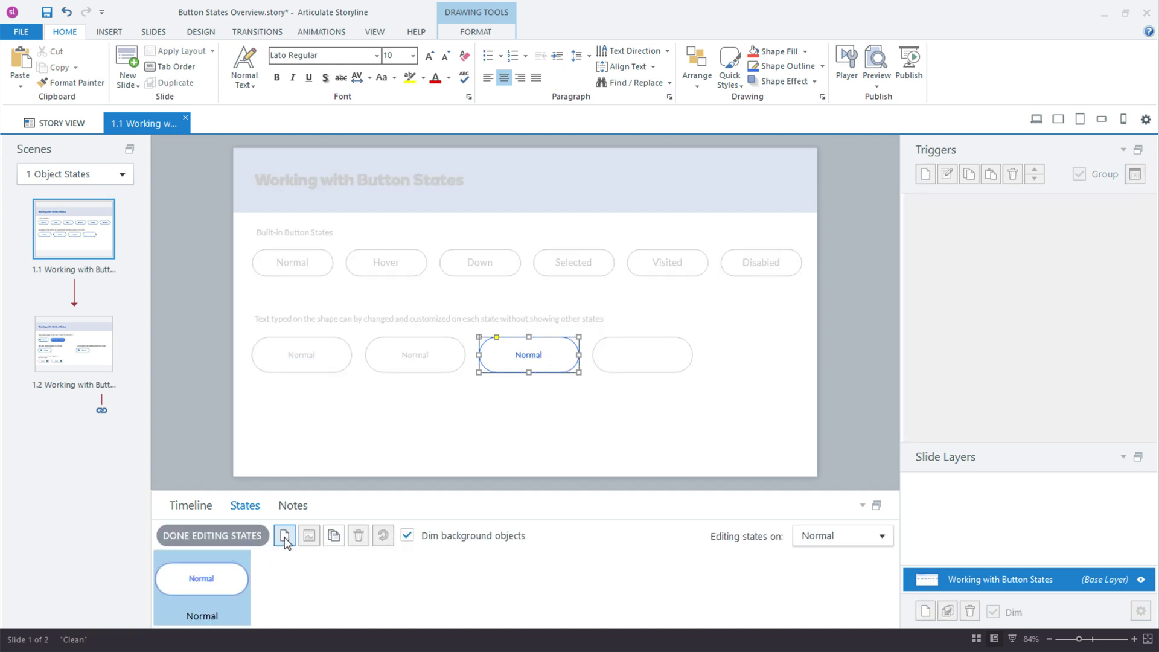
{"action": "left_click", "coordinate": [285, 535]}
{"action": "type", "text": "Hover"}
{"action": "key", "text": "Return"}
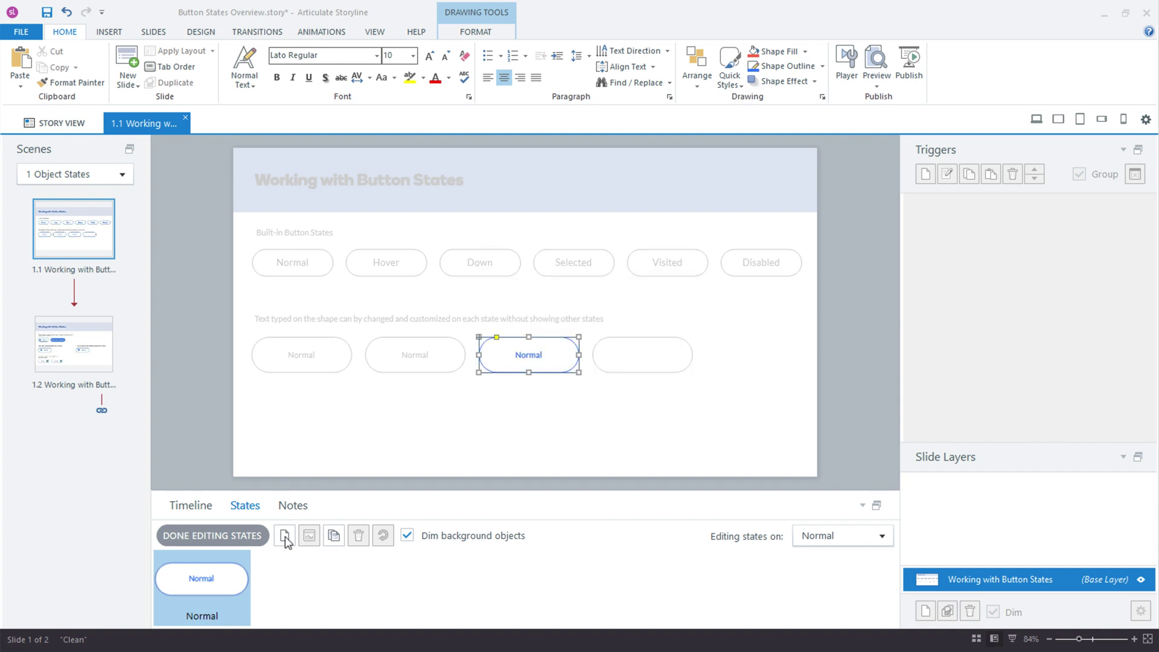
{"action": "double_click", "coordinate": [528, 355]}
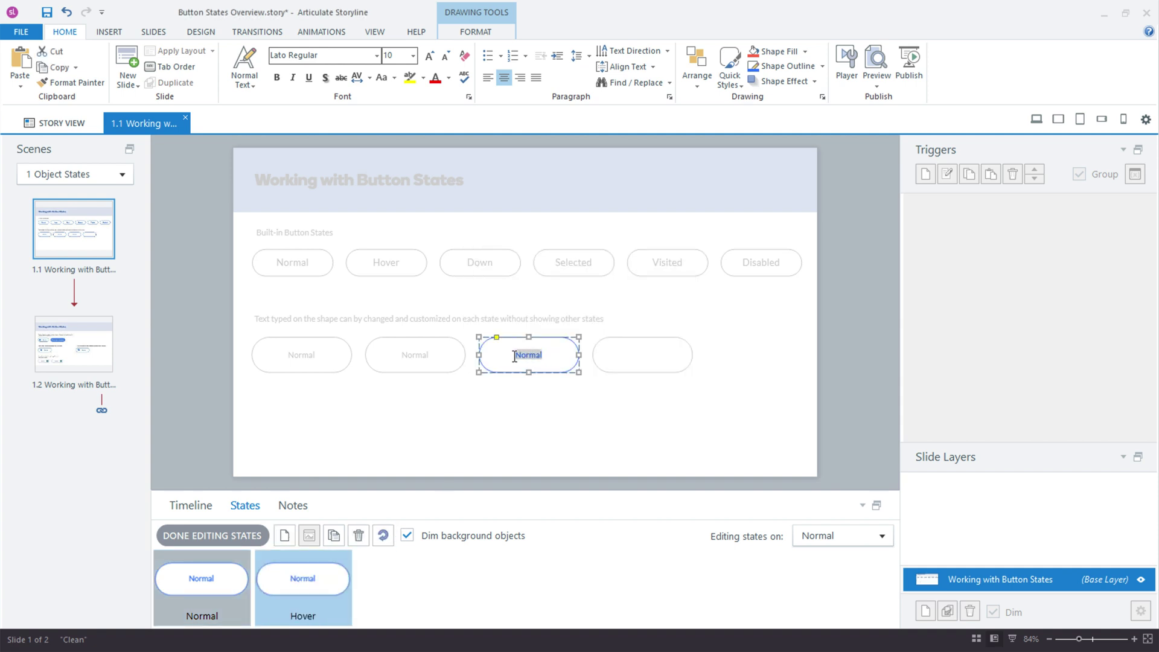
{"action": "type", "text": "Hover"}
Step: Add a Visited state to the button and relabel it 'Visited'
{"action": "left_click", "coordinate": [285, 535]}
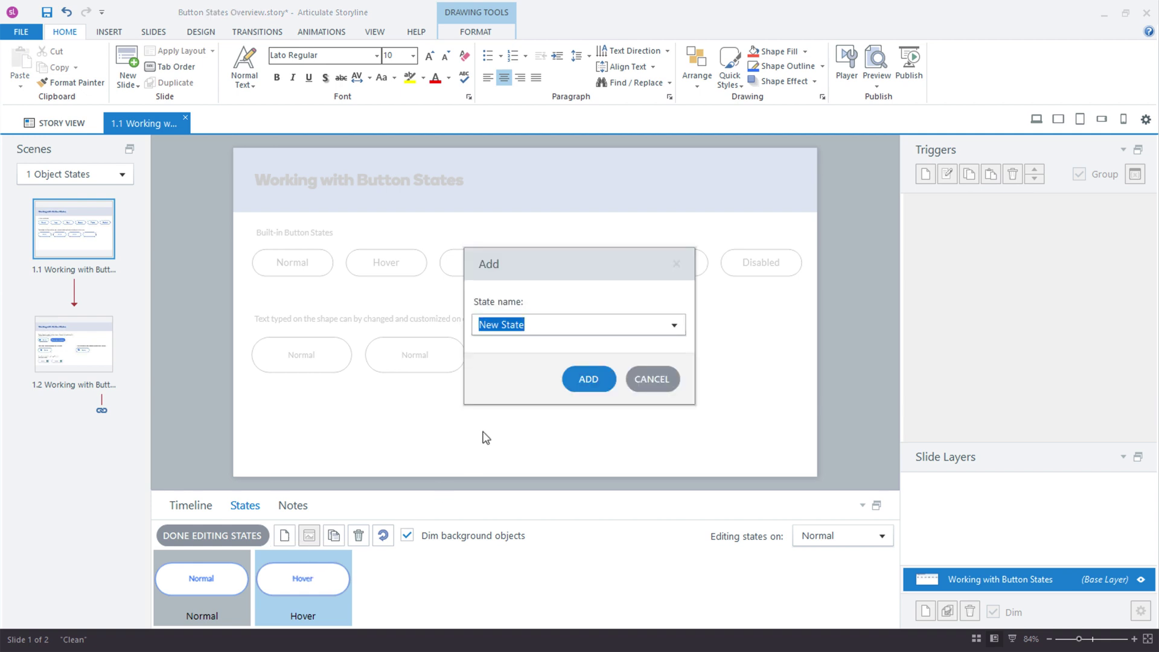
{"action": "left_click", "coordinate": [674, 324]}
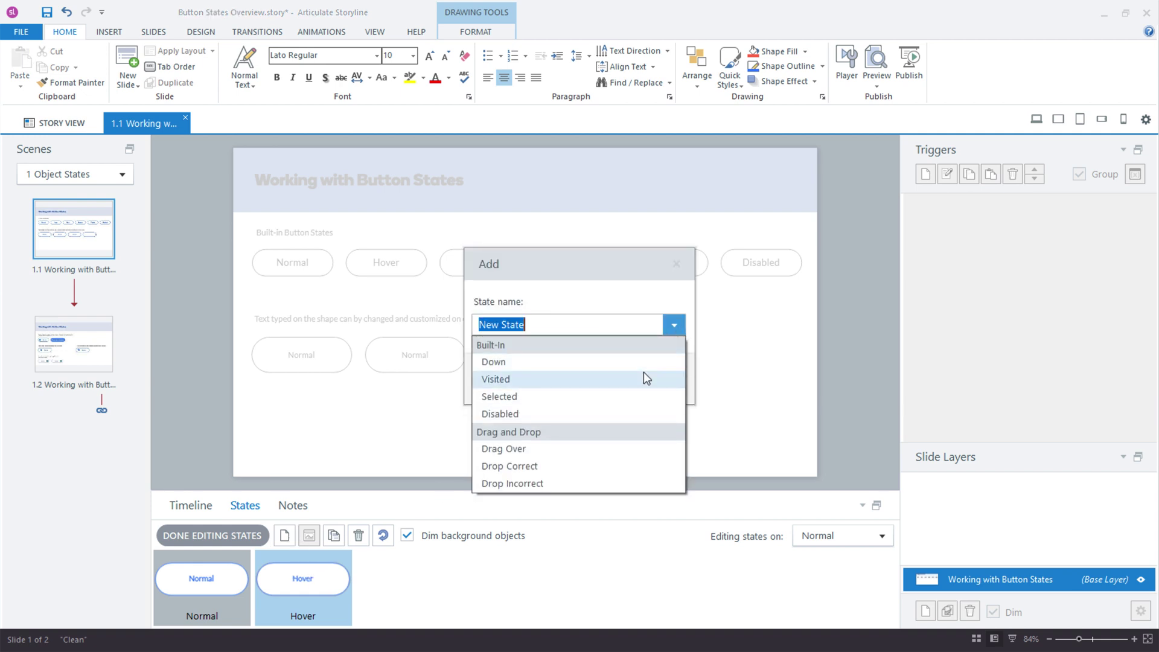
{"action": "left_click", "coordinate": [643, 378]}
{"action": "left_click", "coordinate": [587, 378]}
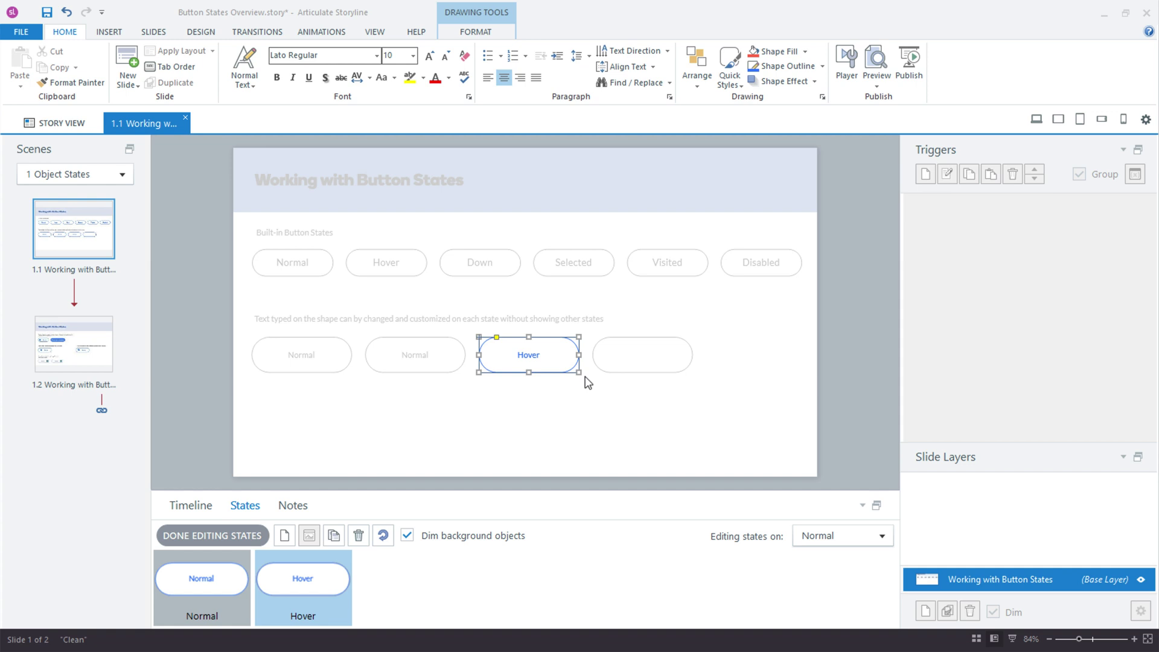
{"action": "double_click", "coordinate": [546, 358]}
{"action": "type", "text": "Vis"}
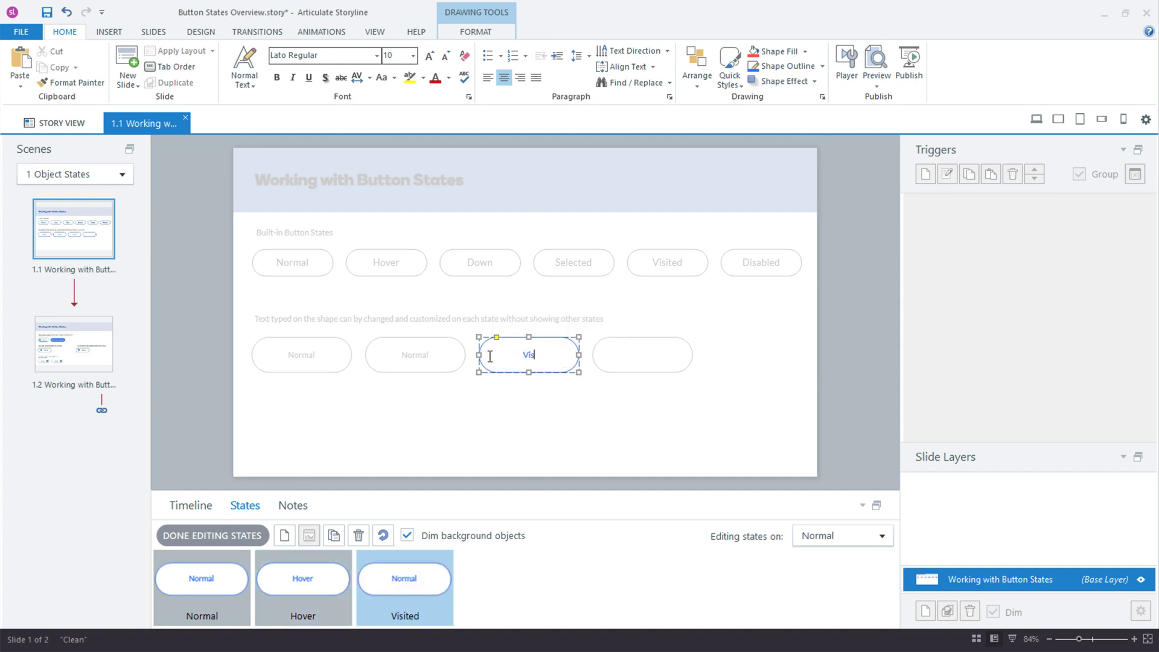
{"action": "type", "text": "ited"}
Step: Add a Selected state to the button and relabel it 'Selected'
{"action": "left_click", "coordinate": [286, 536]}
{"action": "left_click", "coordinate": [688, 323]}
{"action": "left_click", "coordinate": [579, 344]}
{"action": "left_click", "coordinate": [589, 379]}
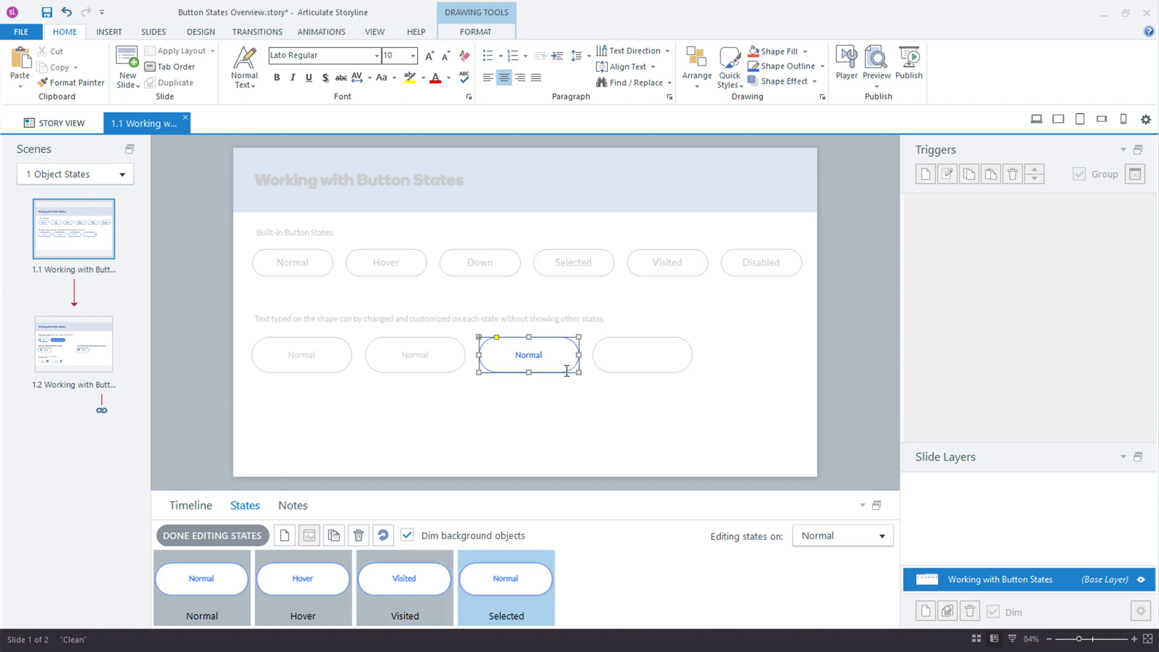
{"action": "double_click", "coordinate": [529, 355]}
{"action": "type", "text": "Selected"}
Step: Review the Visited, Hover and Normal states and finish editing states
{"action": "left_click", "coordinate": [399, 589]}
{"action": "left_click", "coordinate": [290, 589]}
{"action": "left_click", "coordinate": [221, 585]}
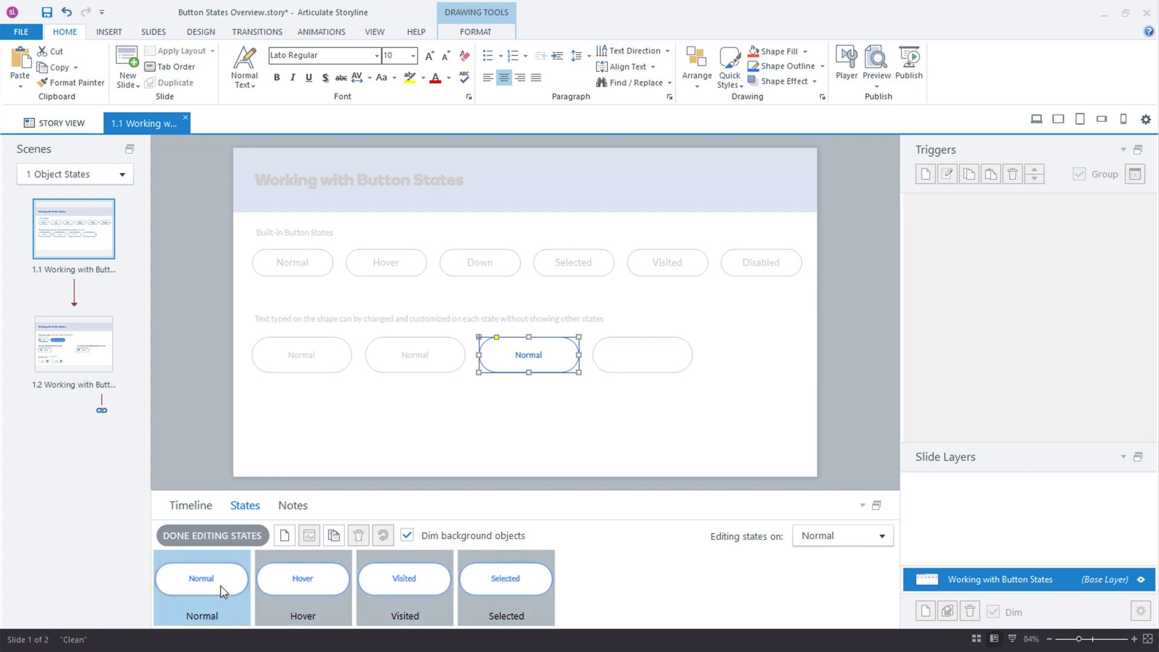
{"action": "left_click", "coordinate": [212, 535]}
{"action": "left_click", "coordinate": [1037, 119]}
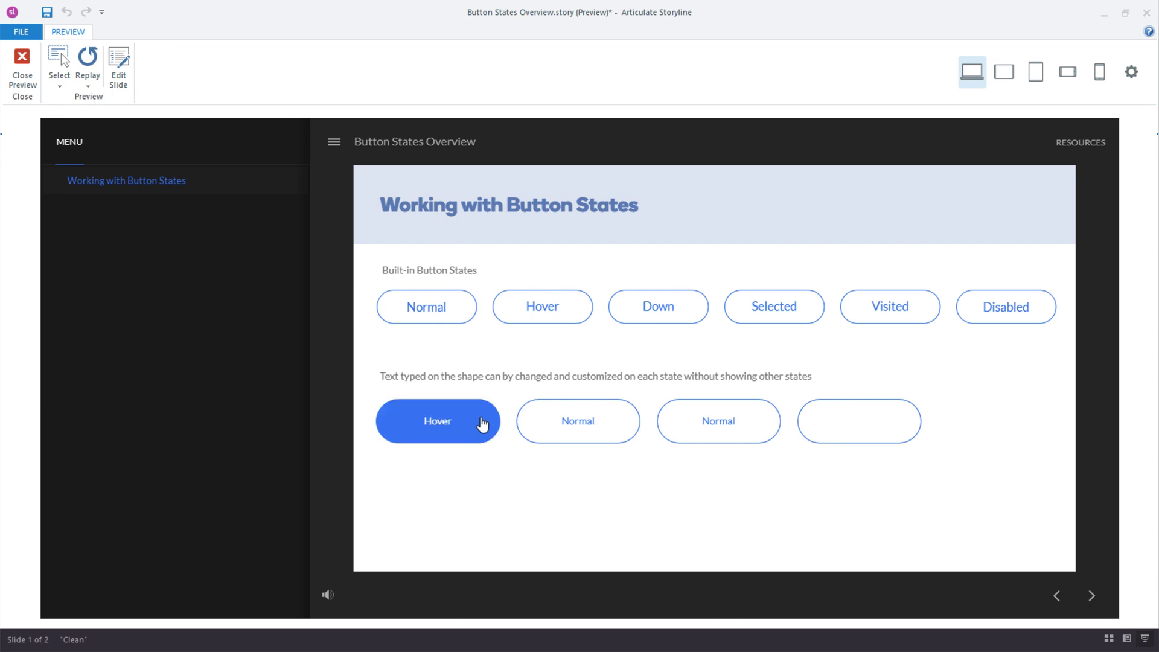
{"action": "left_click", "coordinate": [747, 445]}
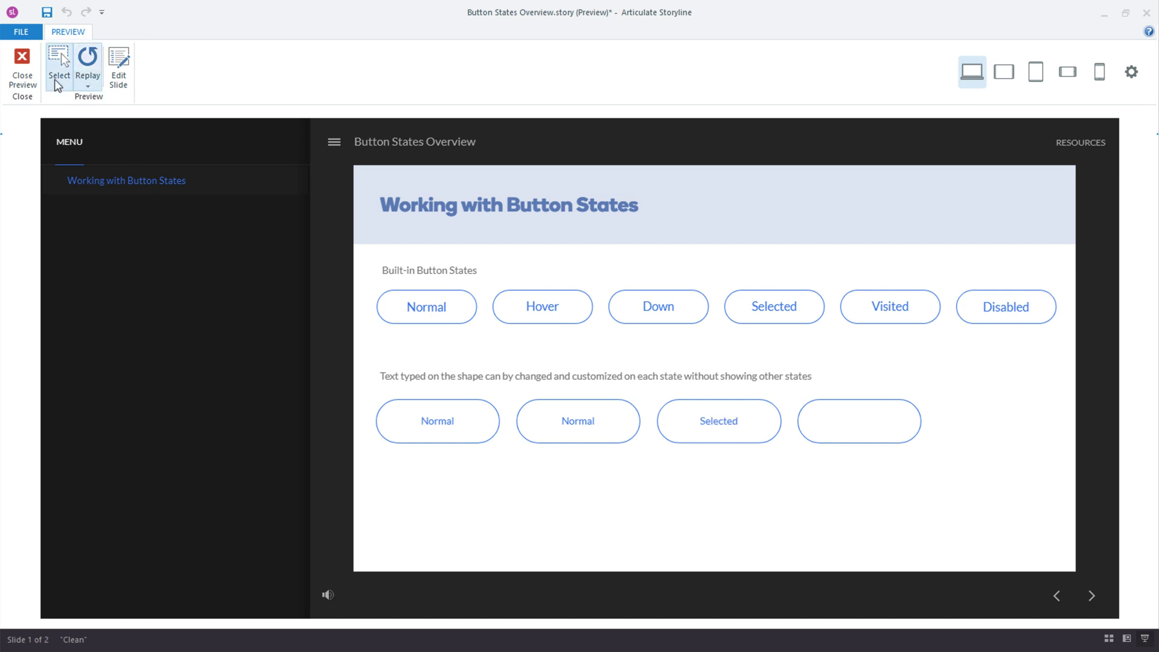
{"action": "left_click", "coordinate": [23, 68]}
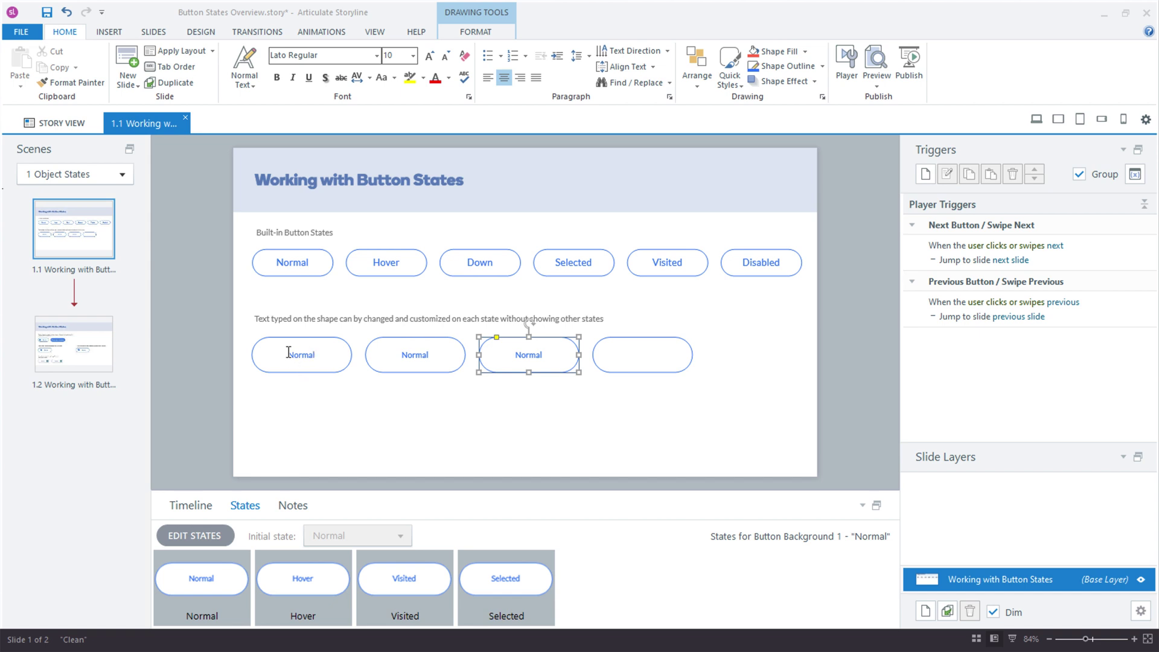
Step: Check the first lower-row button's Hover state, then select the house-icon button on slide 1.2
{"action": "left_click", "coordinate": [265, 362]}
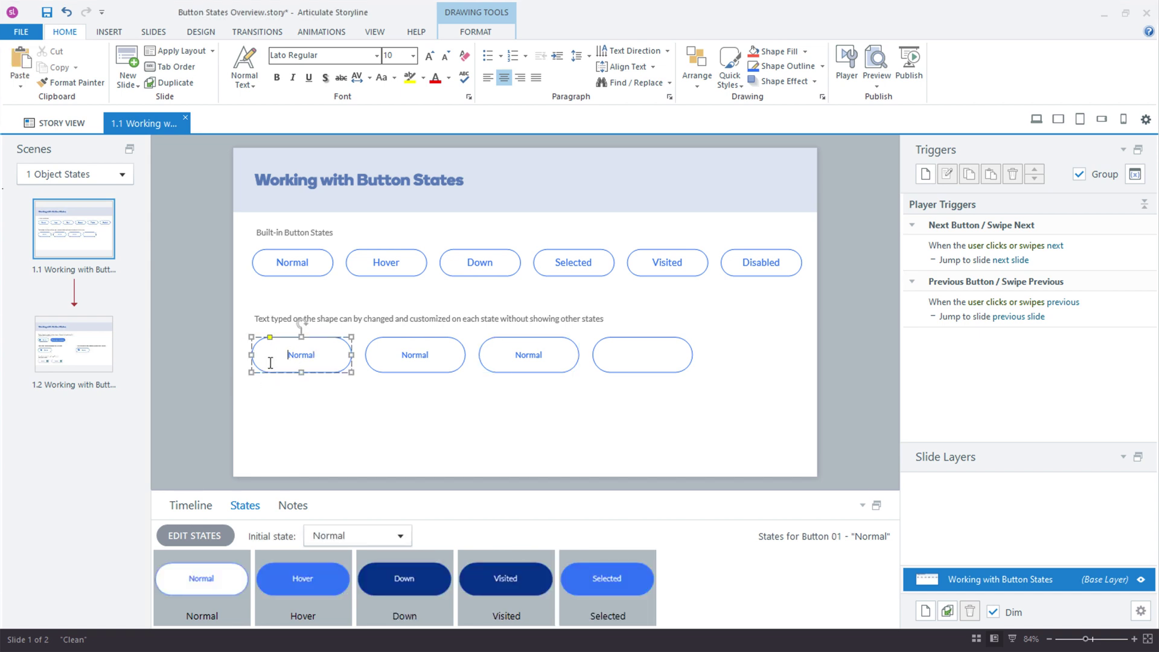
{"action": "left_click", "coordinate": [285, 595]}
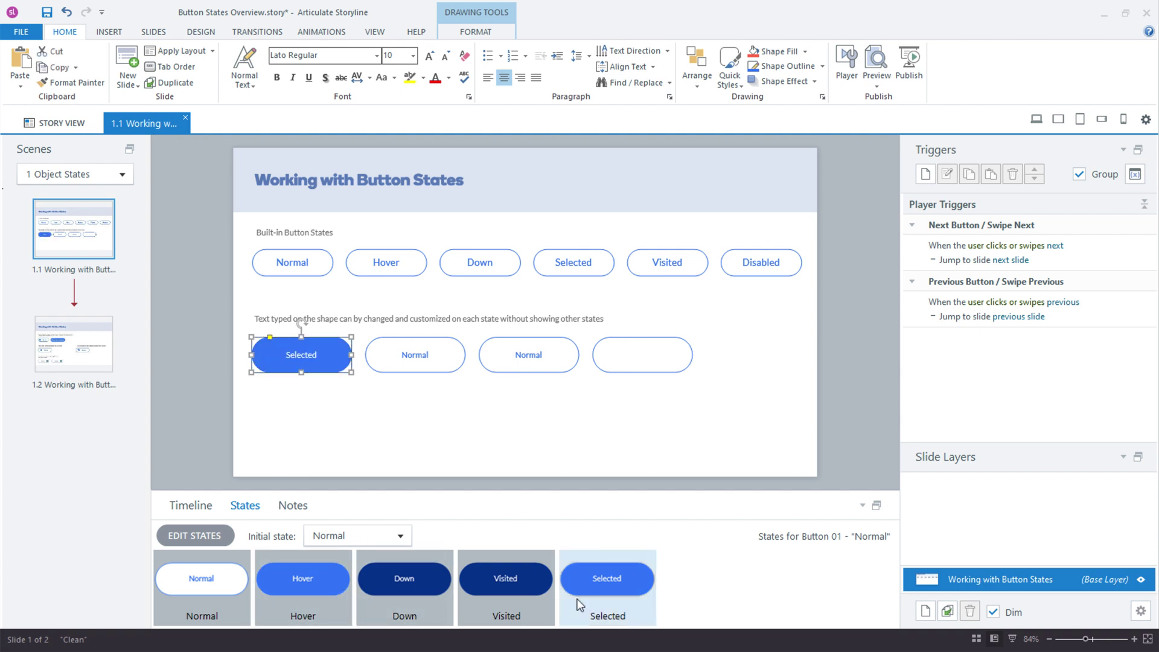
{"action": "left_click", "coordinate": [93, 352]}
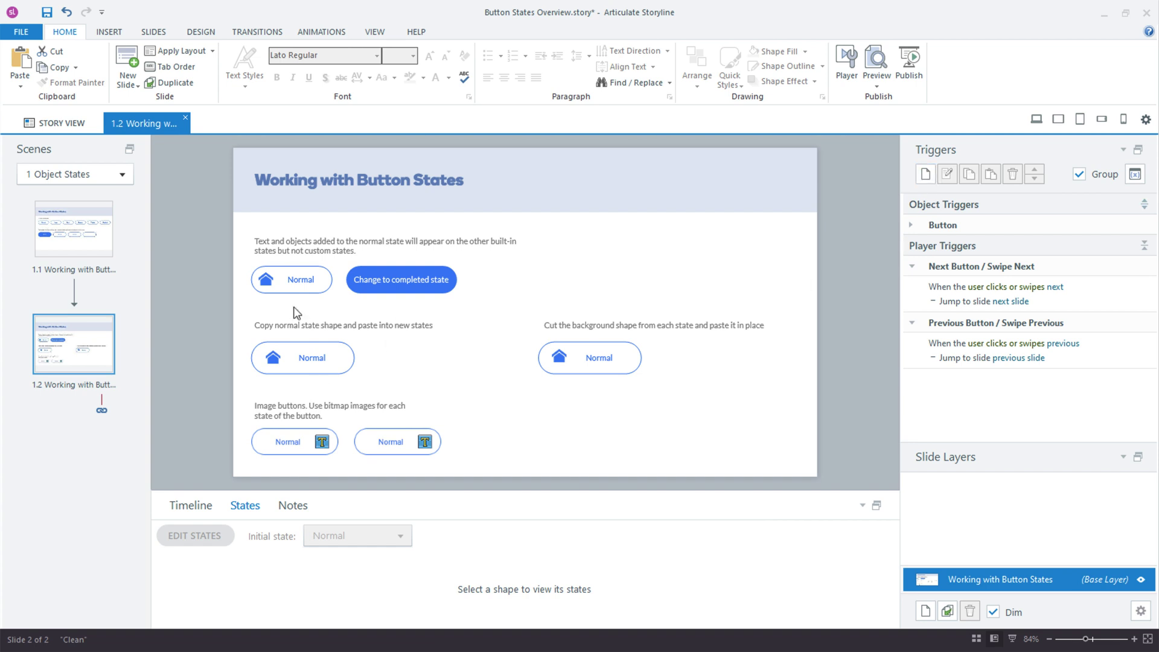
{"action": "left_click", "coordinate": [297, 290]}
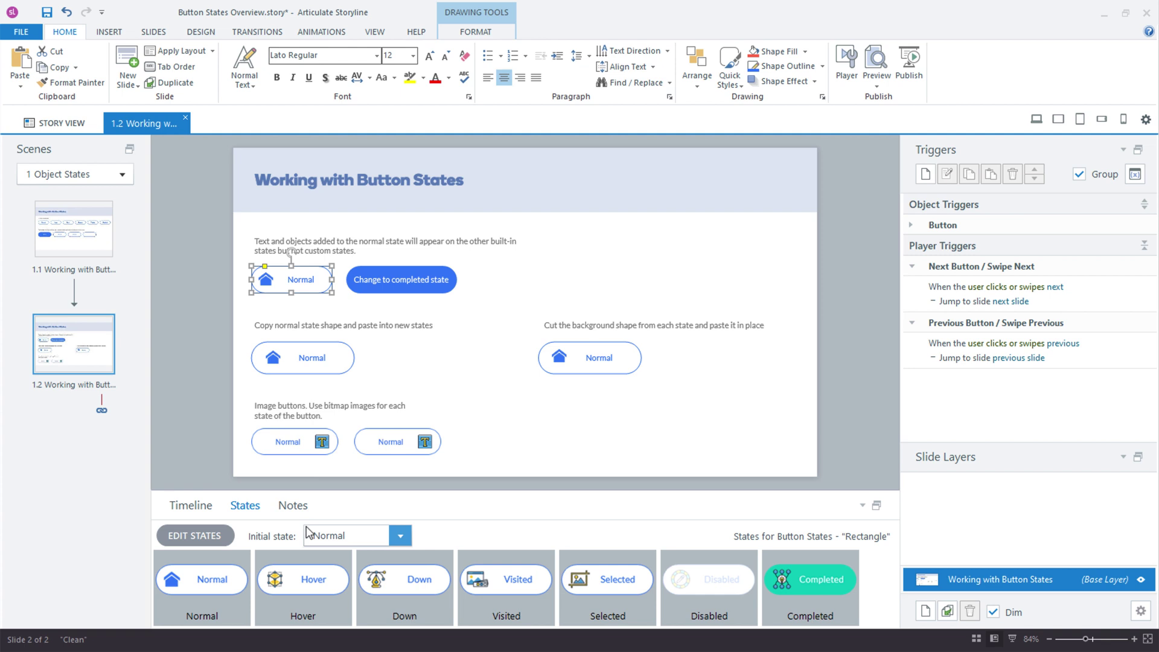
Step: Review the house-icon button's Down, Visited and Selected states and return to Normal
{"action": "left_click", "coordinate": [404, 584]}
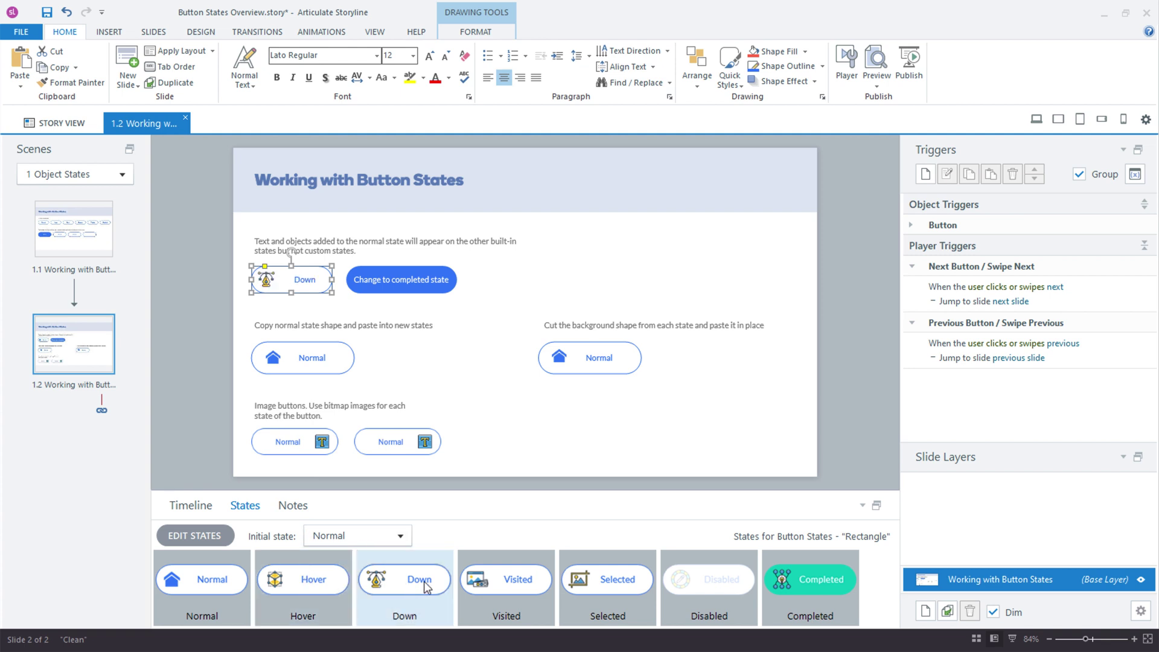
{"action": "left_click", "coordinate": [507, 581]}
{"action": "left_click", "coordinate": [593, 585]}
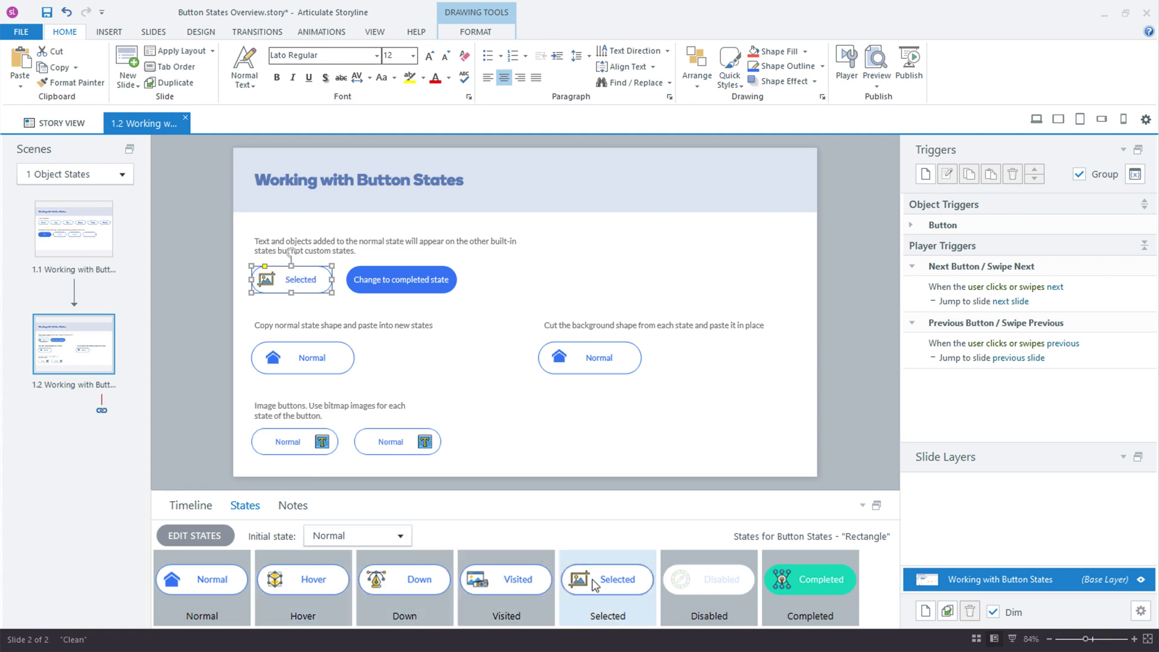
{"action": "left_click", "coordinate": [210, 598]}
Step: Inspect the Normal label and house icon inside the button in state editing, then finish
{"action": "double_click", "coordinate": [199, 587]}
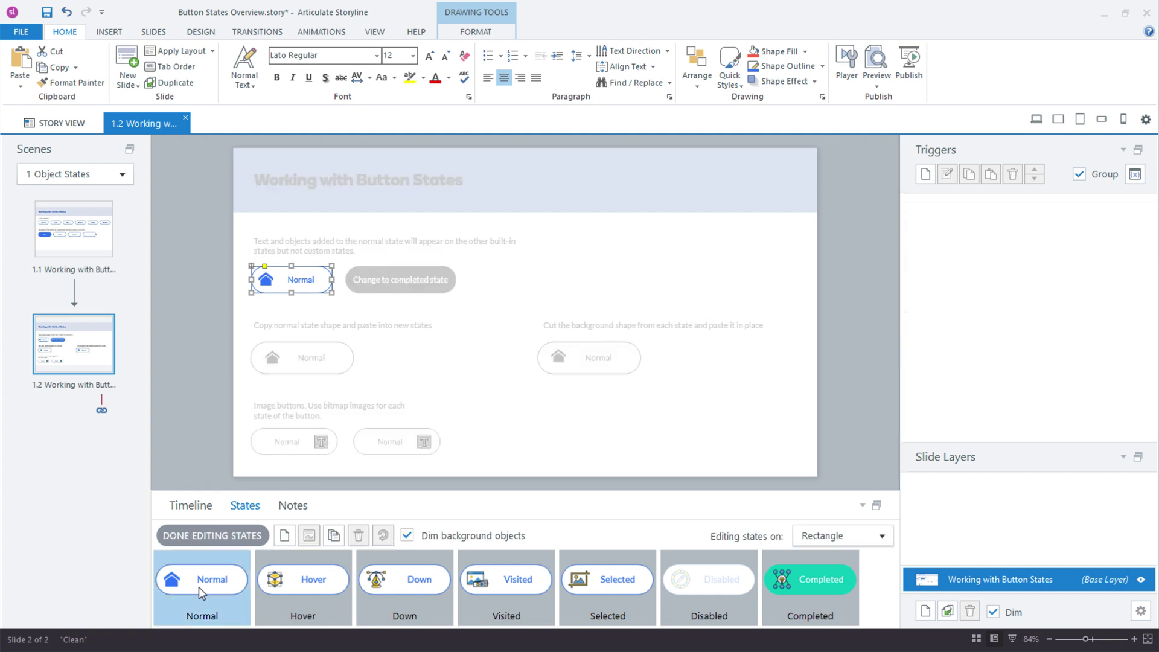
{"action": "left_click", "coordinate": [302, 279]}
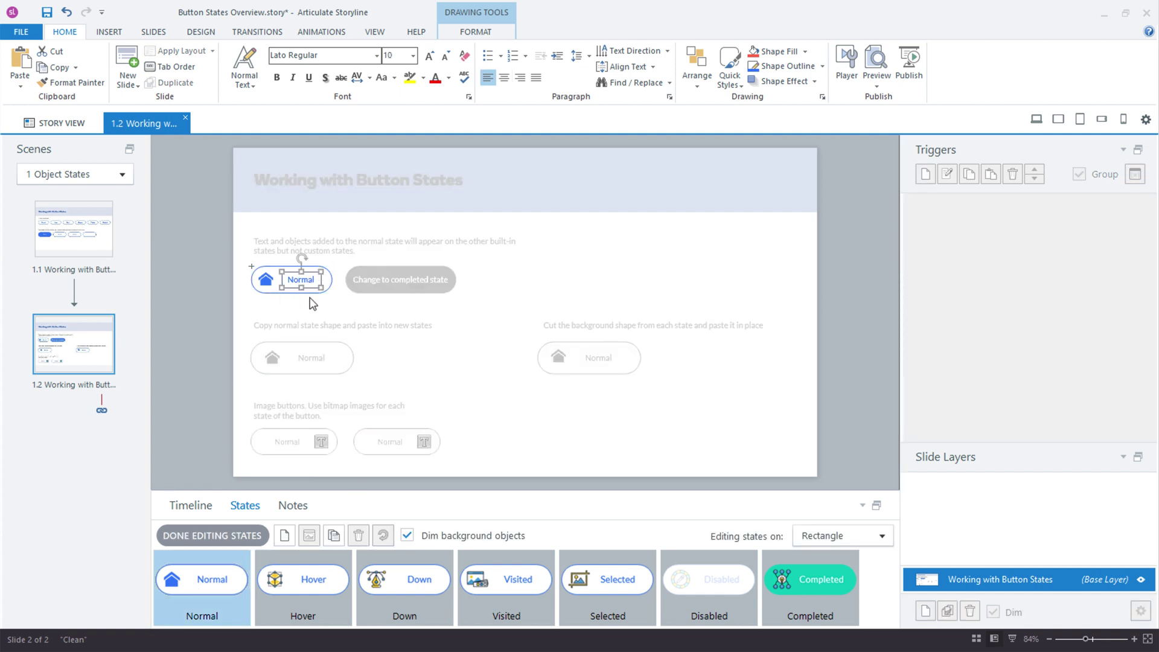
{"action": "left_click", "coordinate": [266, 279]}
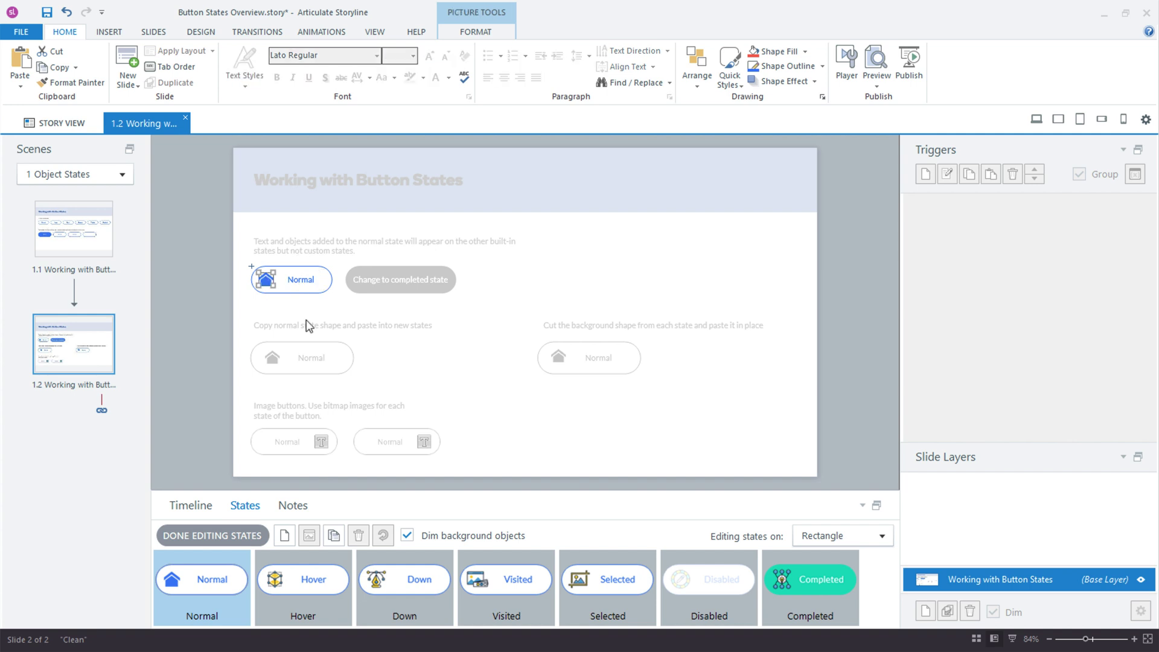
{"action": "left_click", "coordinate": [213, 535]}
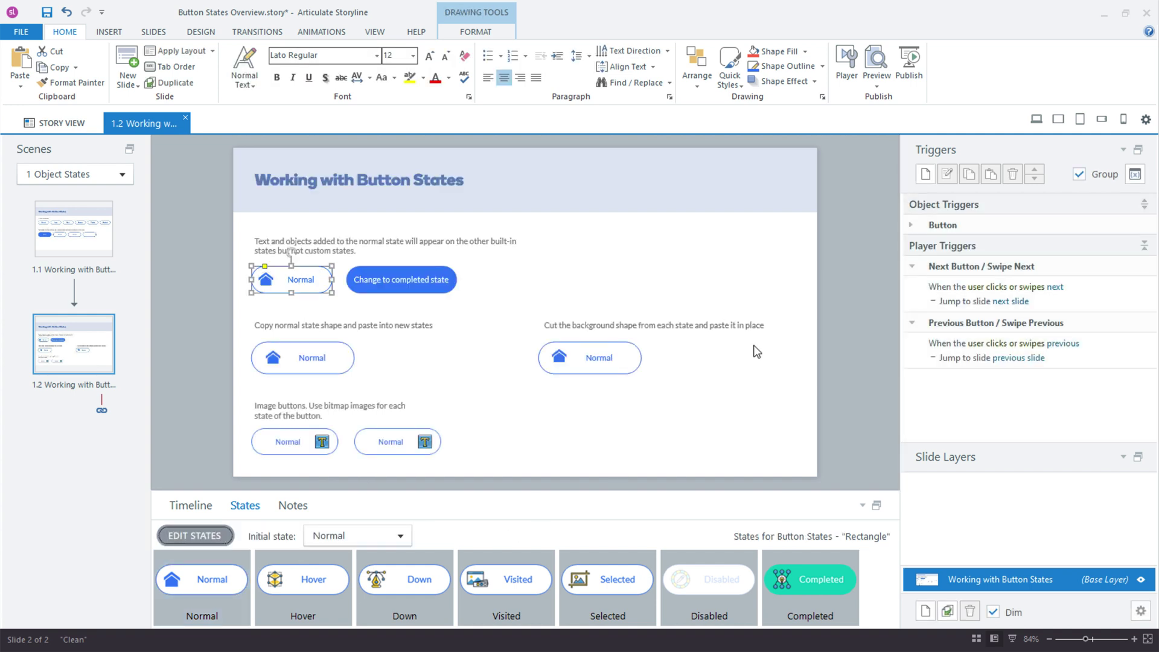
{"action": "left_click", "coordinate": [1037, 118]}
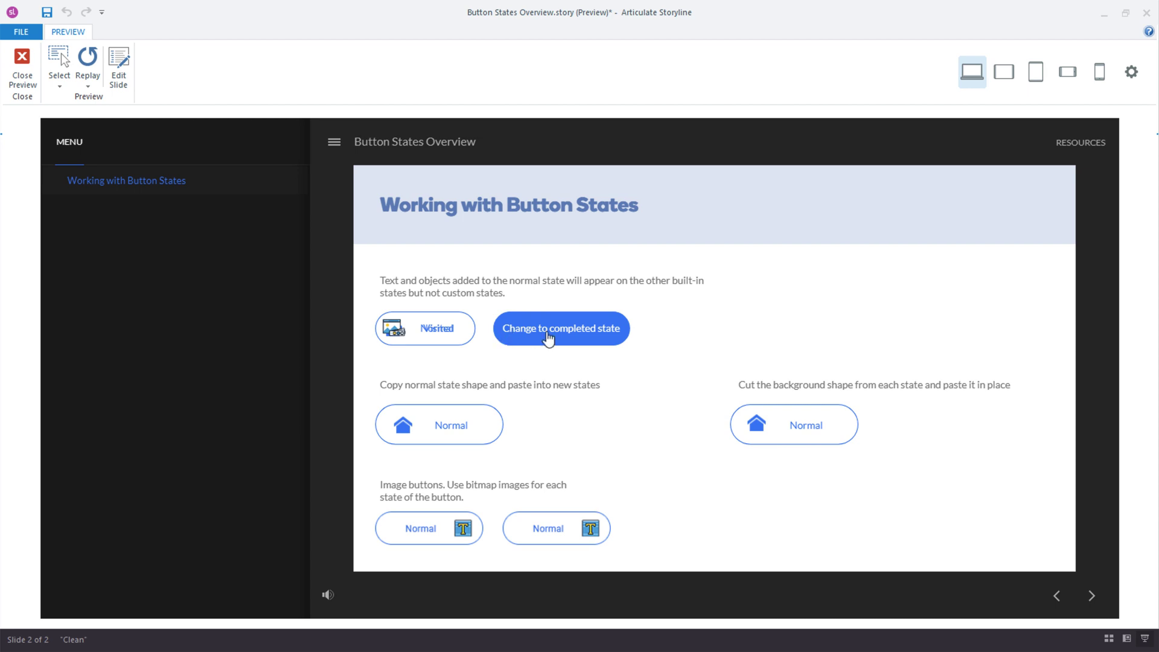
{"action": "left_click", "coordinate": [550, 334]}
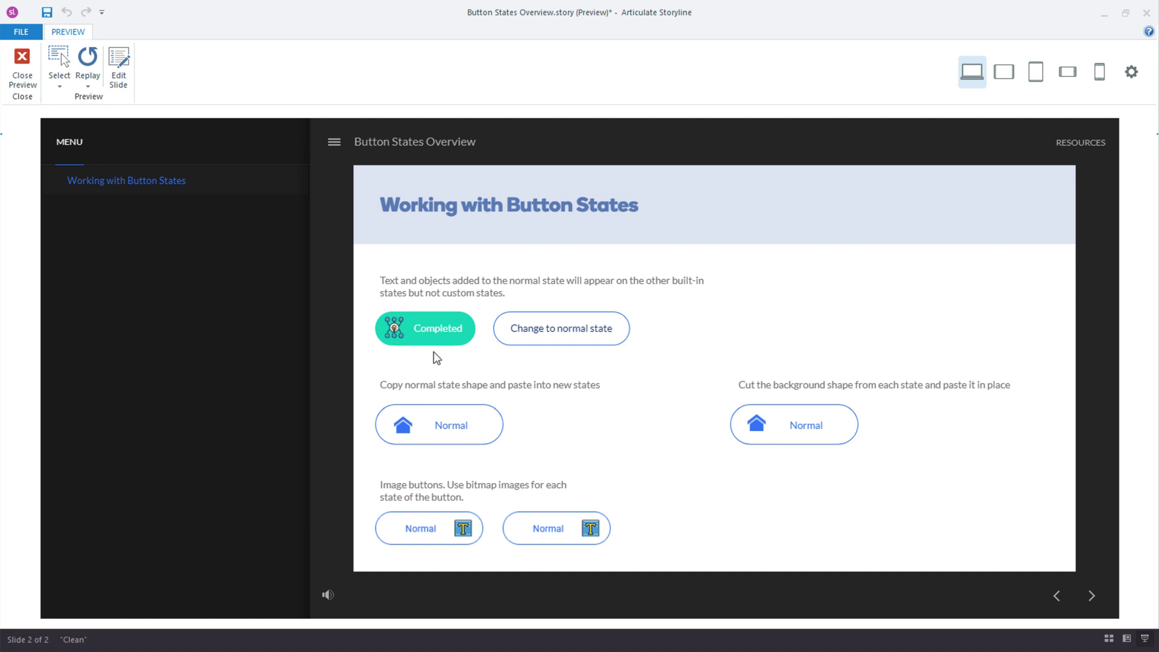
Step: Close the preview and cut the home icon and Normal label out of the middle-left button
{"action": "left_click", "coordinate": [22, 65]}
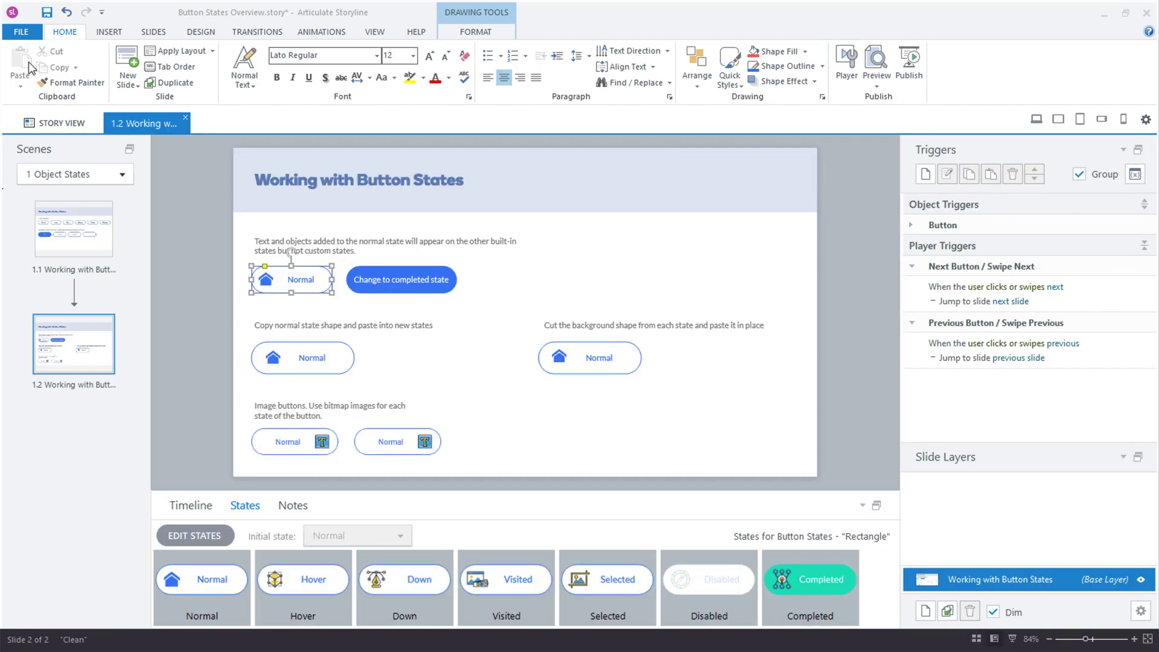
{"action": "left_click", "coordinate": [271, 358]}
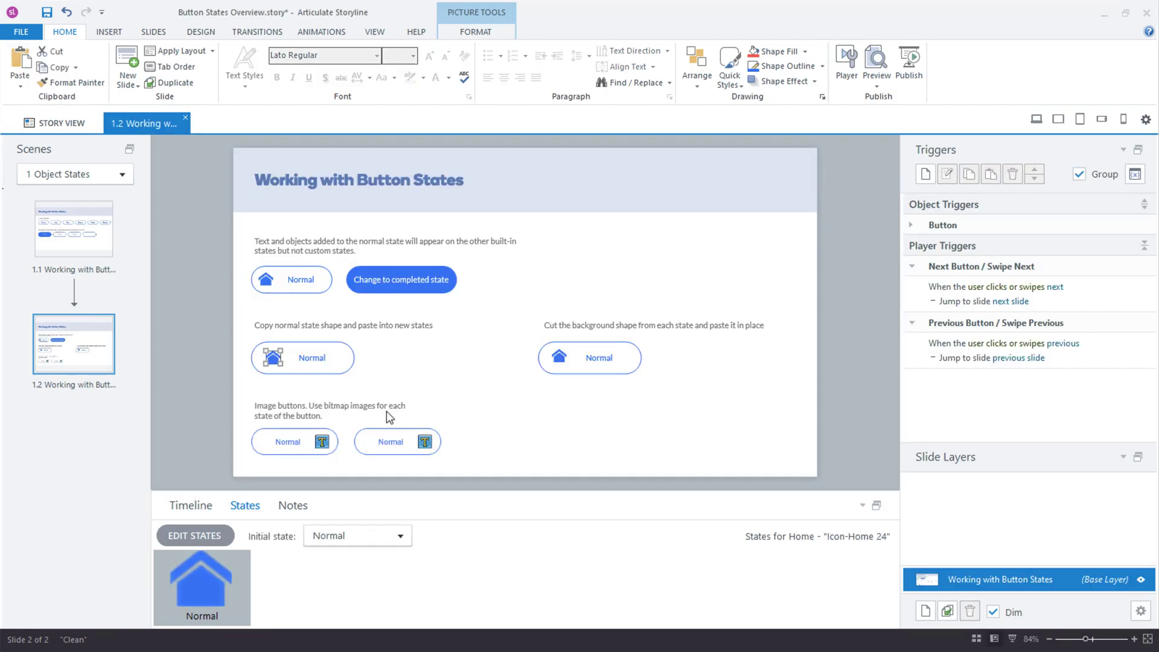
{"action": "left_click", "coordinate": [336, 369]}
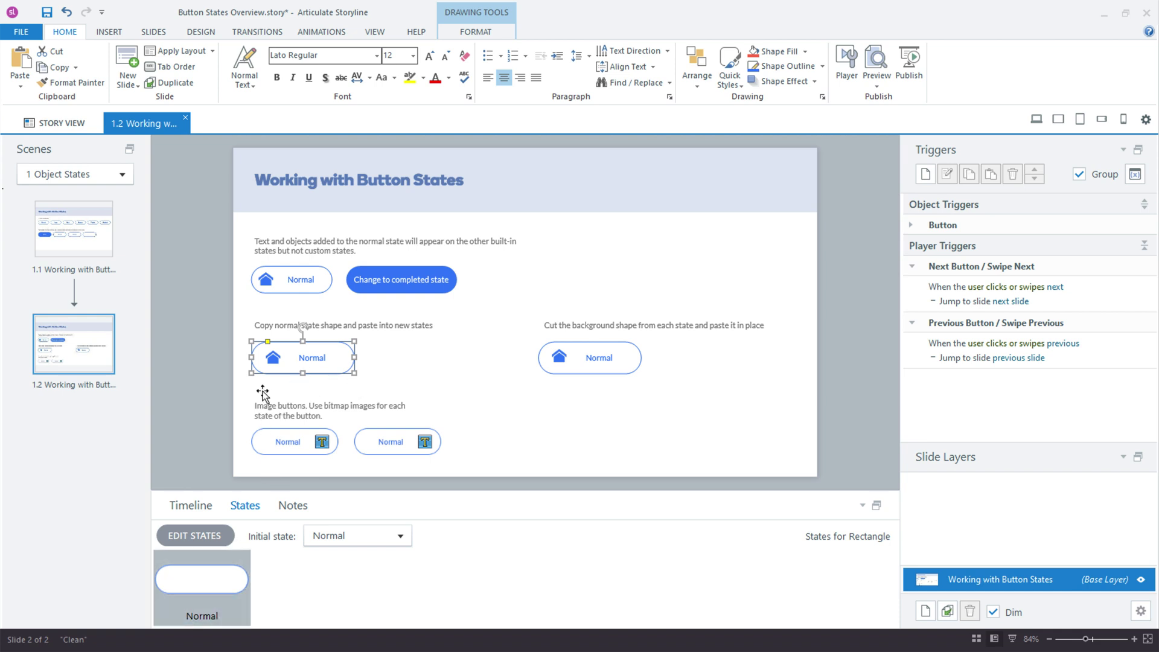
{"action": "left_click", "coordinate": [274, 361]}
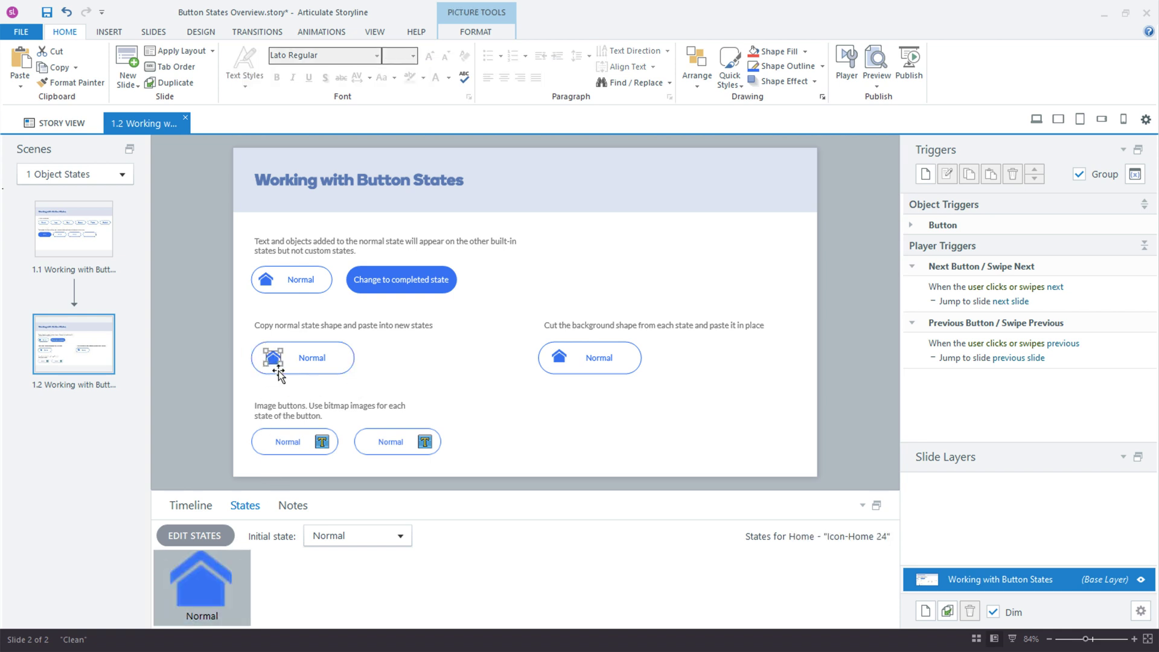
{"action": "left_click", "coordinate": [313, 358]}
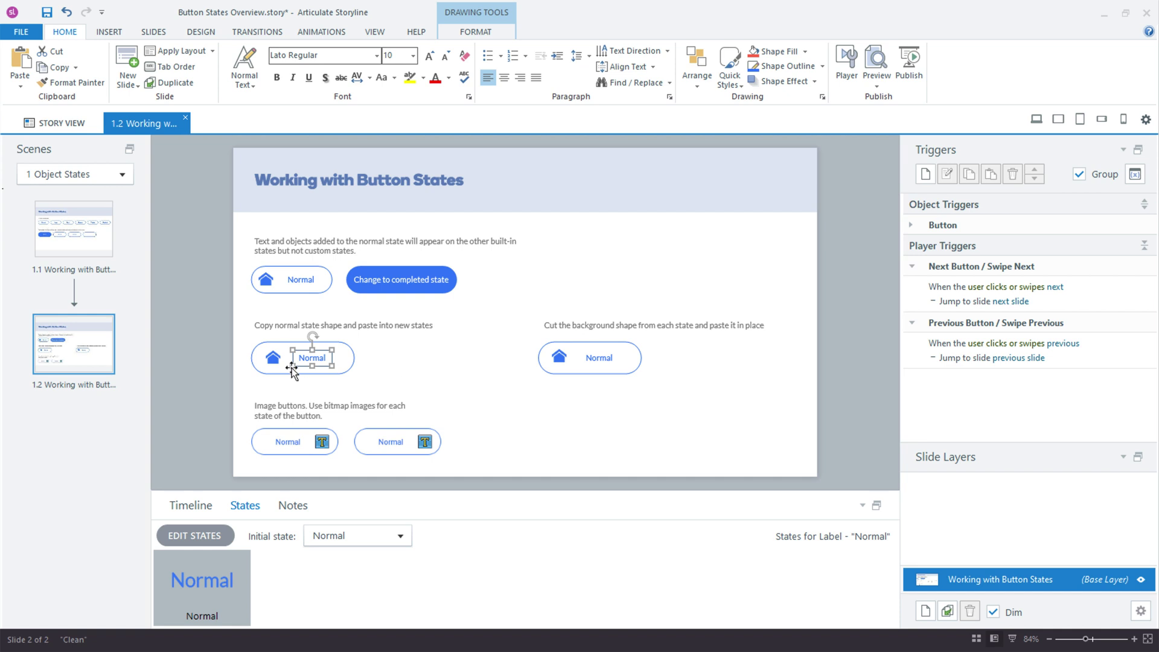
{"action": "left_click", "coordinate": [274, 357], "text": "shift"}
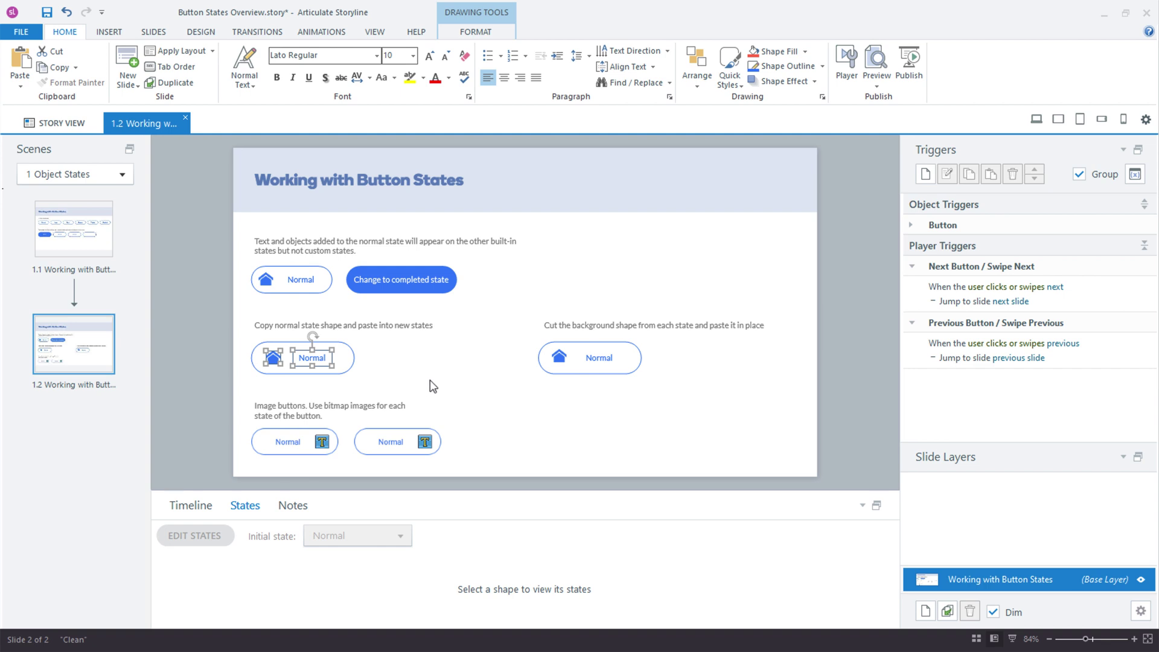
{"action": "key", "text": "ctrl+x"}
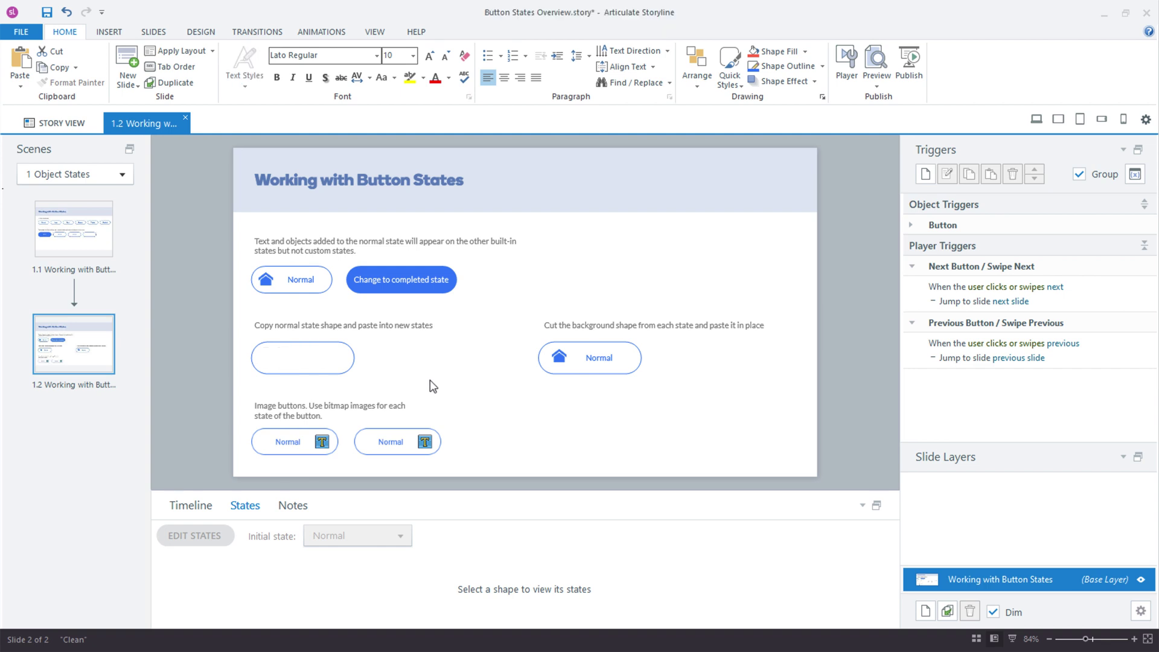
Step: Paste the icon and label into the empty rounded rectangle's Normal state
{"action": "left_click", "coordinate": [335, 360]}
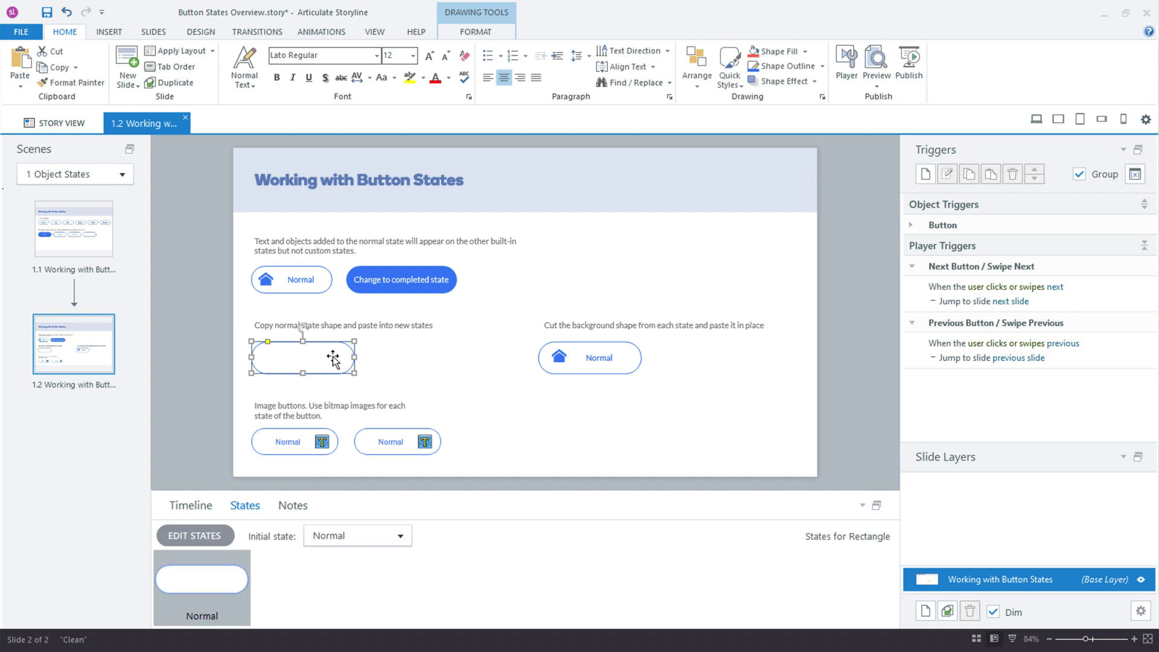
{"action": "left_click", "coordinate": [194, 535]}
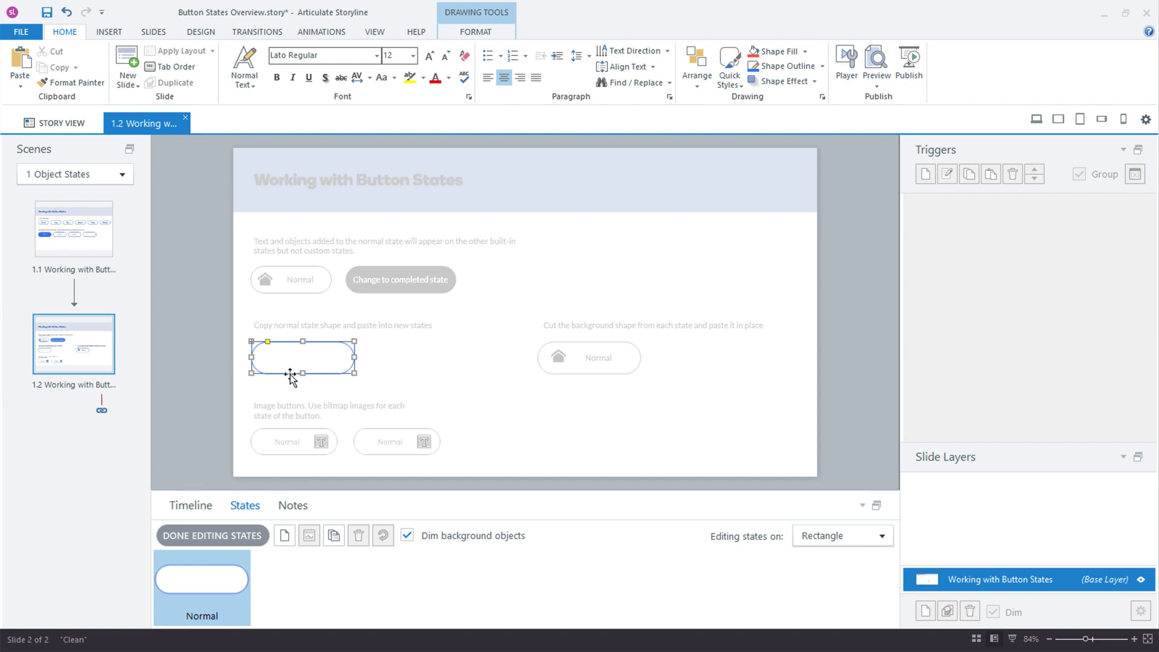
{"action": "key", "text": "ctrl+v"}
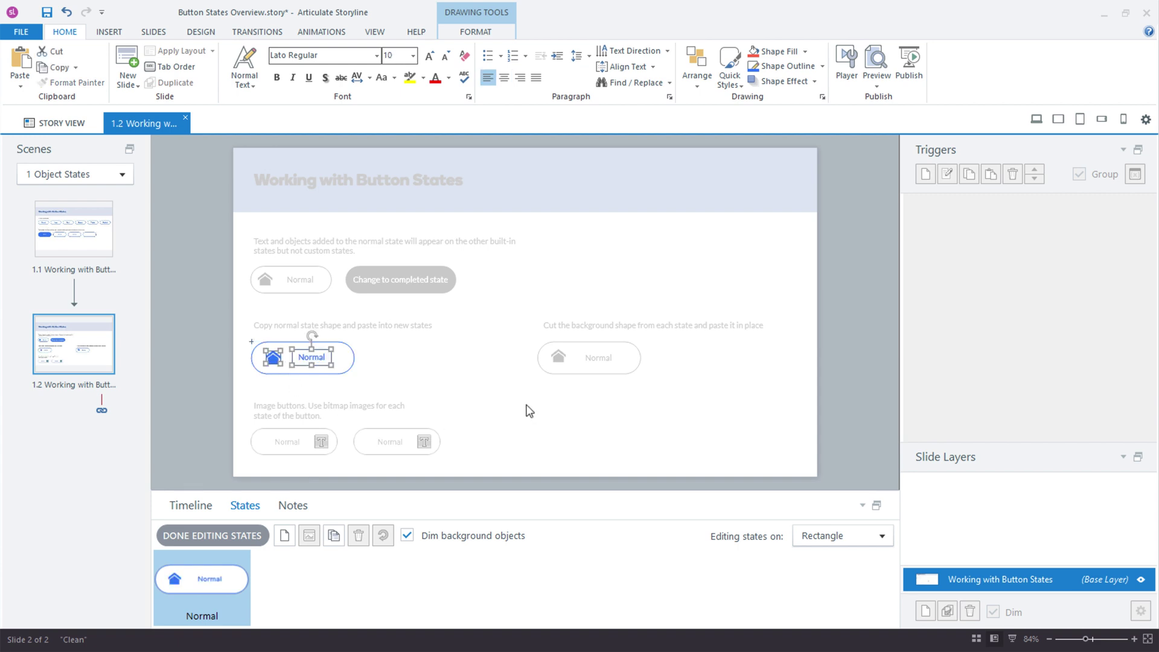
{"action": "key", "text": "Escape"}
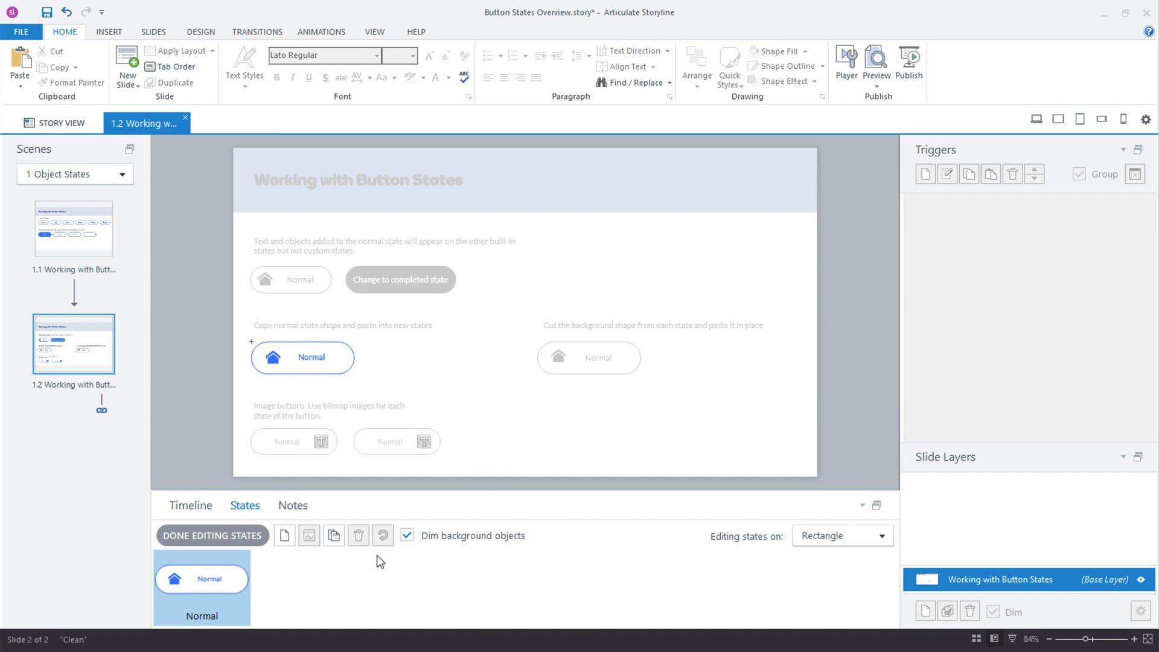
Step: Create an empty Hover state on the rectangle and switch to it
{"action": "left_click", "coordinate": [285, 537]}
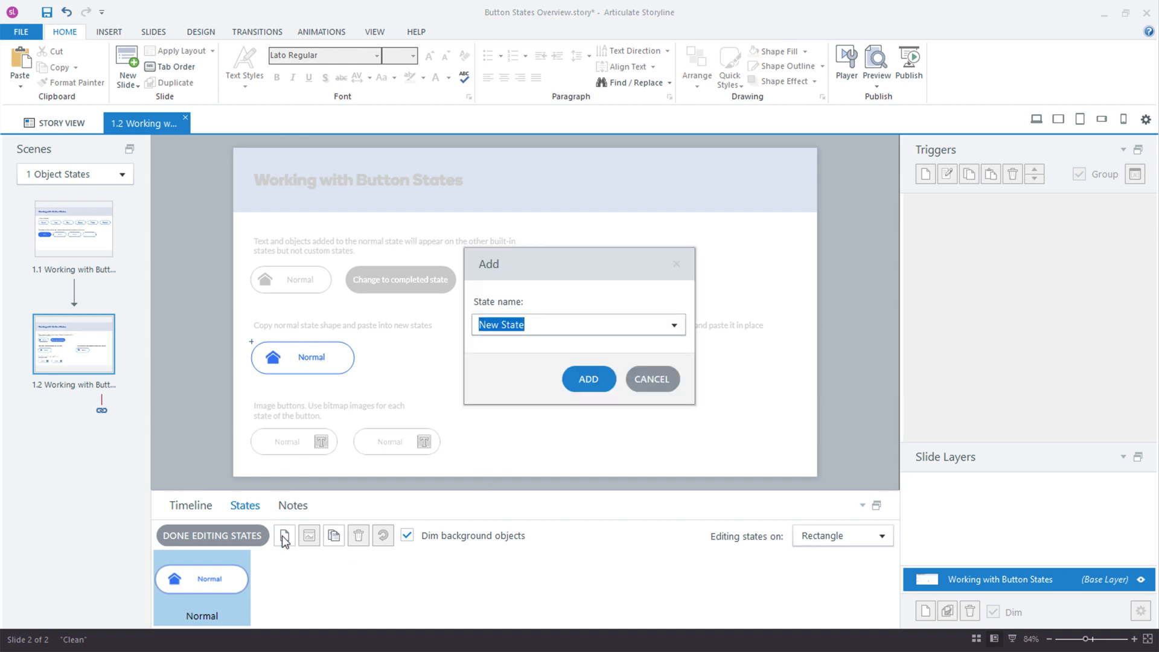
{"action": "type", "text": "Hover"}
{"action": "key", "text": "Return"}
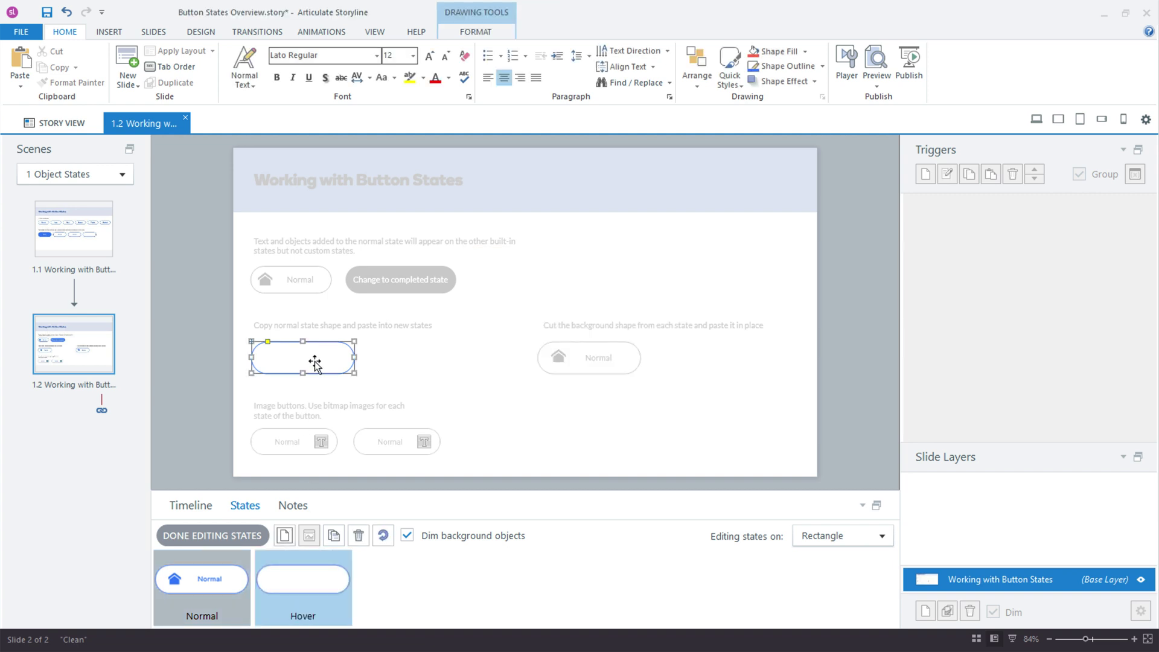
{"action": "left_click", "coordinate": [216, 568]}
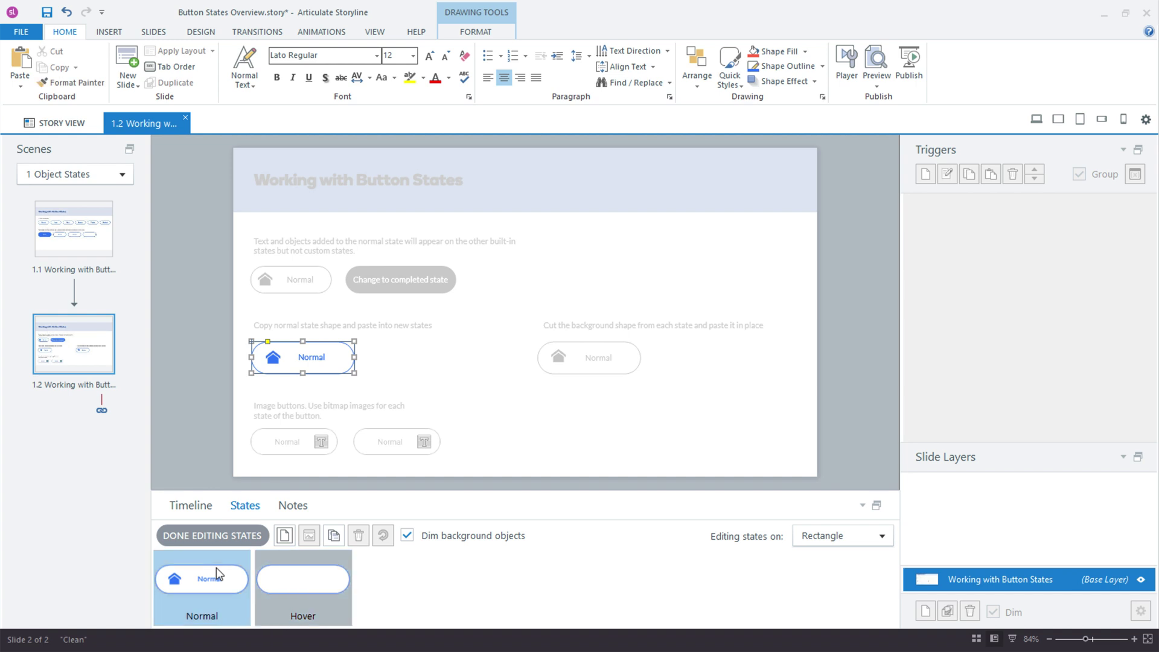
{"action": "left_click", "coordinate": [282, 574]}
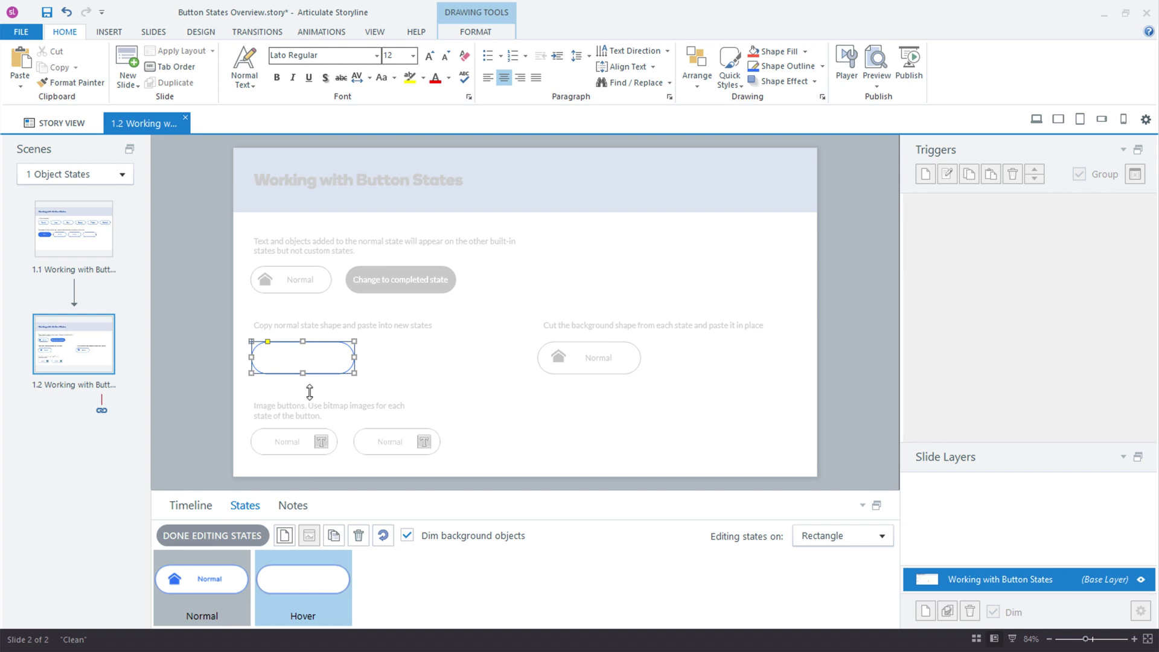
Step: Fill the Hover state's rectangle with red and test it in preview
{"action": "left_click", "coordinate": [499, 36]}
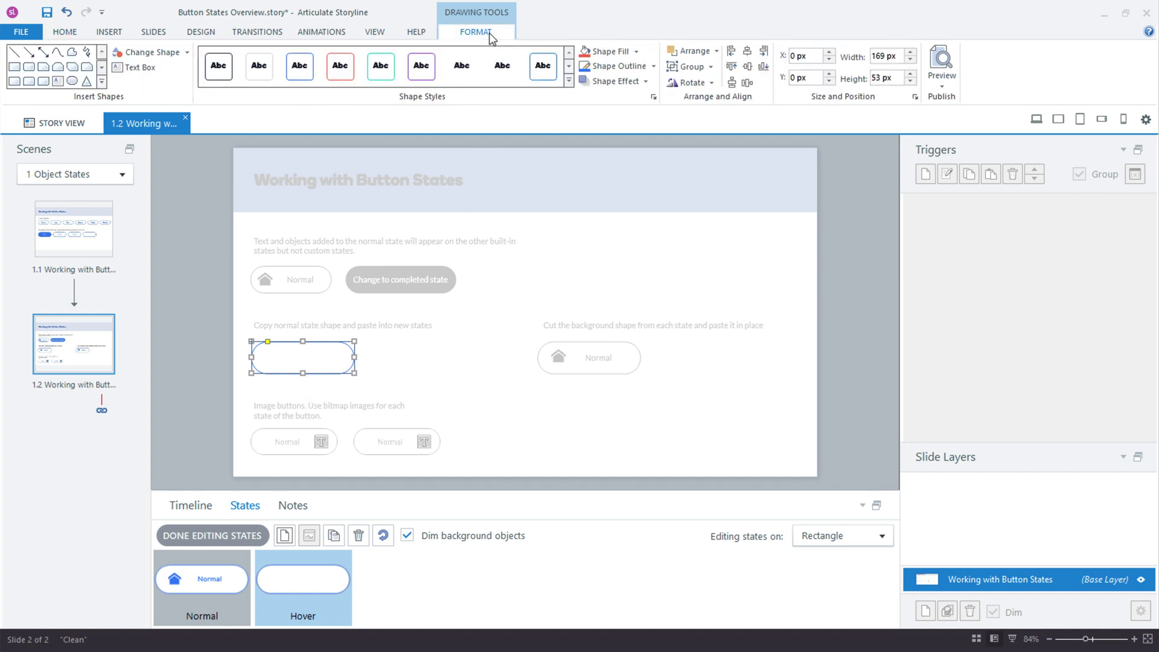
{"action": "left_click", "coordinate": [596, 51]}
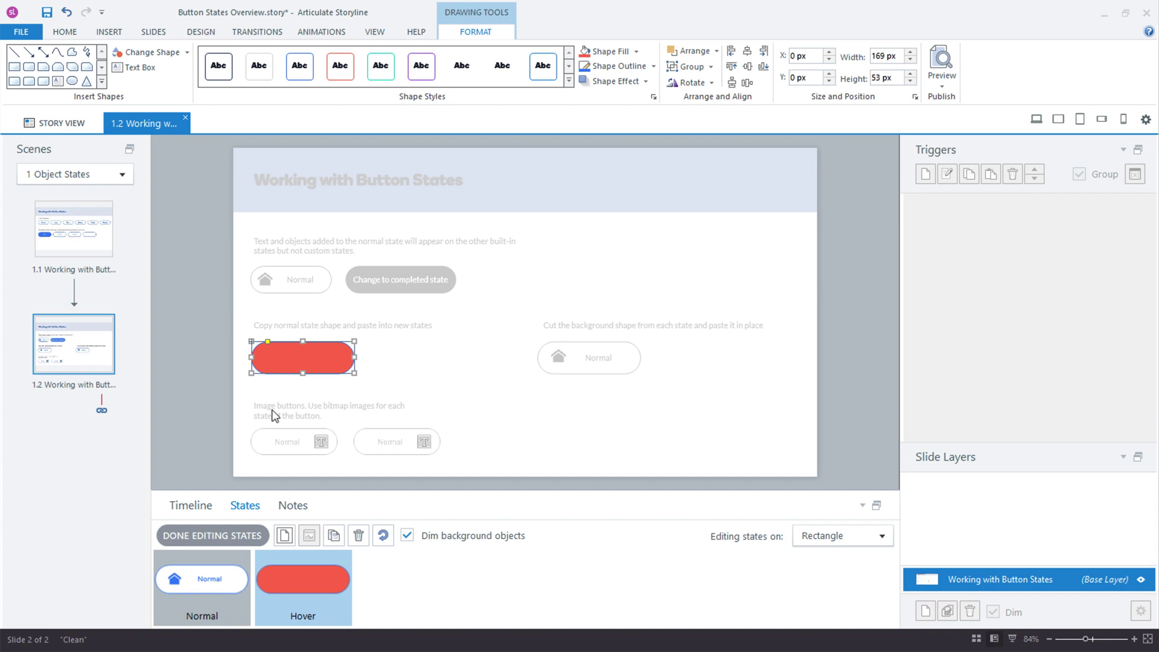
{"action": "left_click", "coordinate": [1035, 120]}
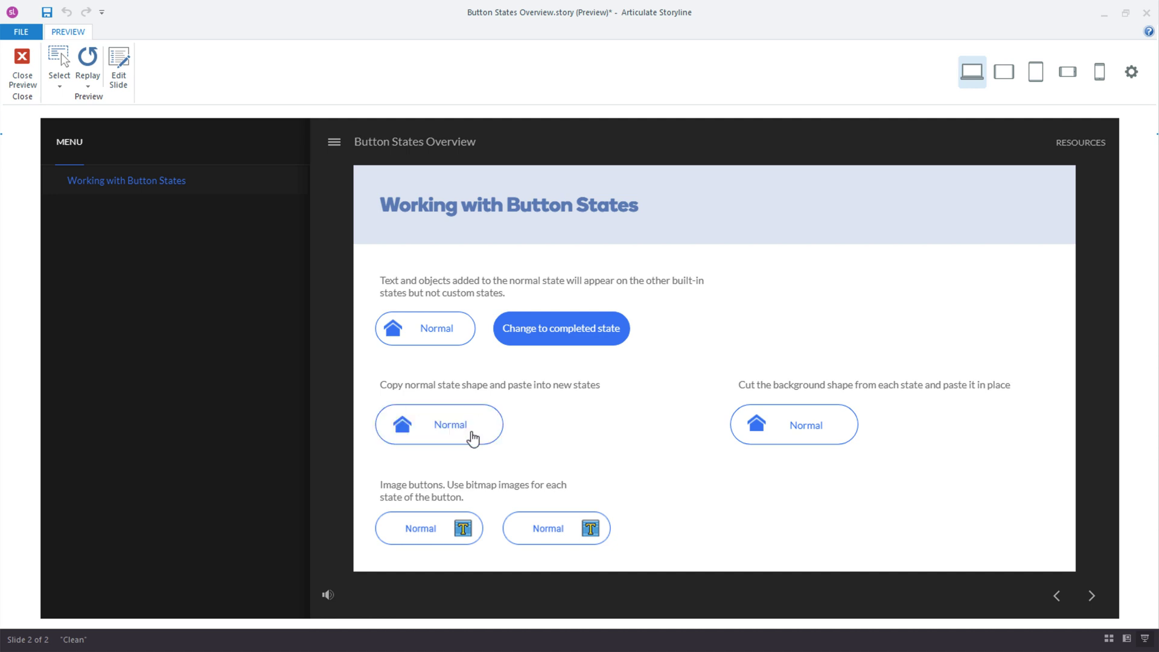
{"action": "left_click", "coordinate": [22, 68]}
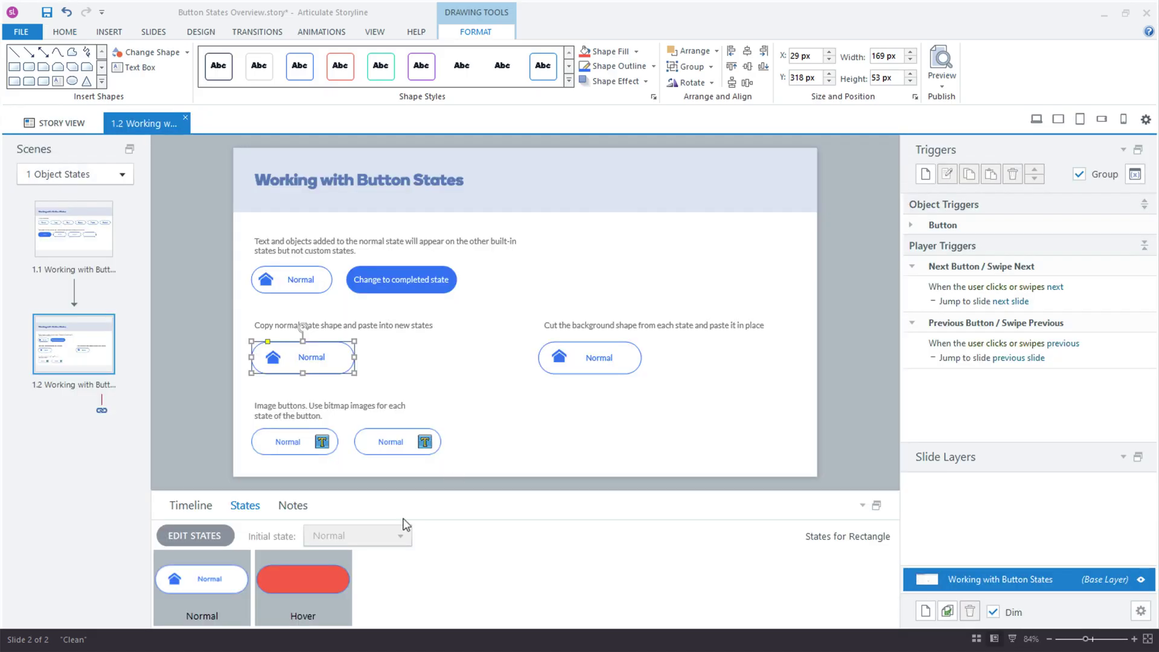
Step: Resume state editing and set the Hover rectangle's Shape Fill to No Fill
{"action": "left_click", "coordinate": [195, 535]}
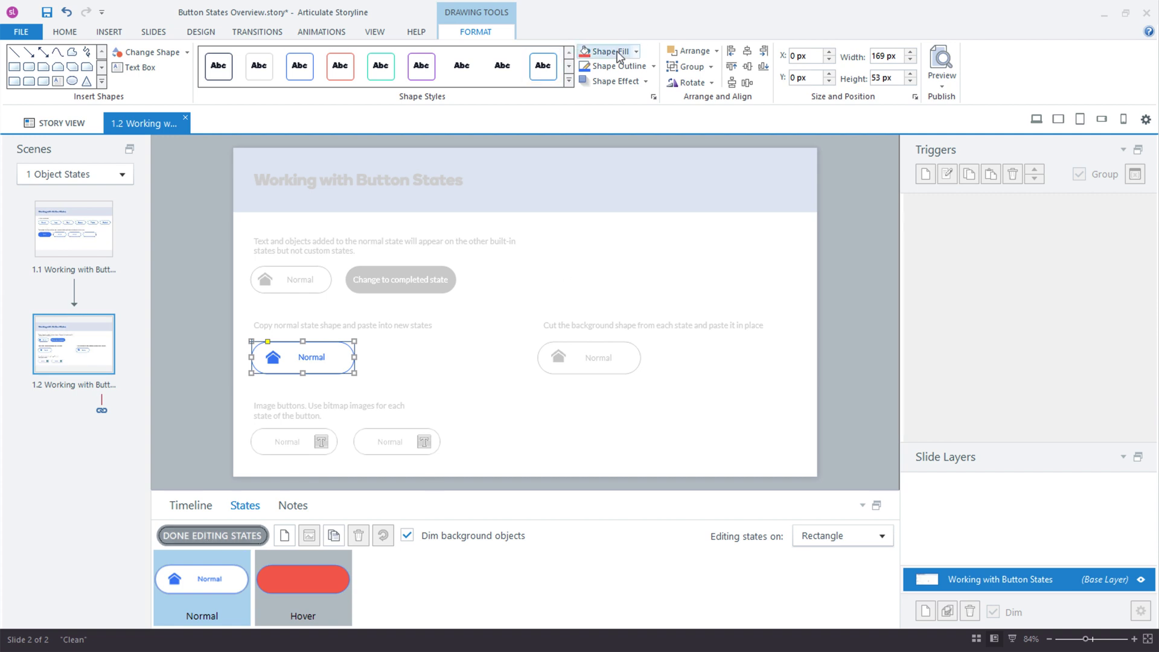
{"action": "left_click", "coordinate": [637, 53]}
{"action": "left_click", "coordinate": [582, 81]}
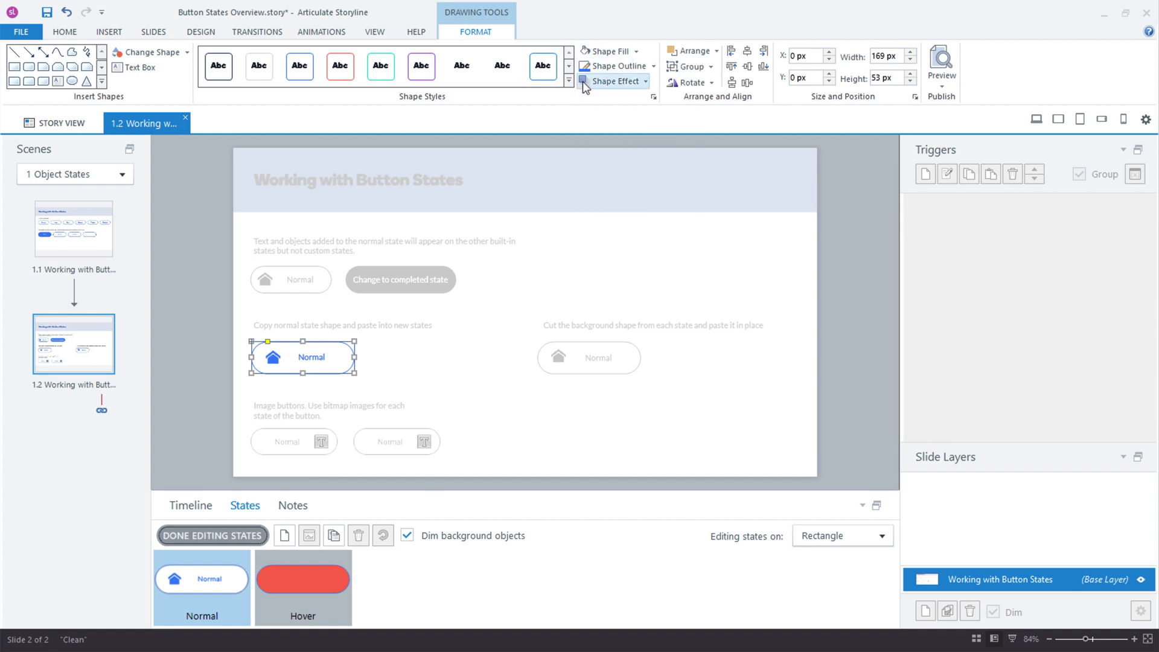
{"action": "left_click", "coordinate": [293, 583]}
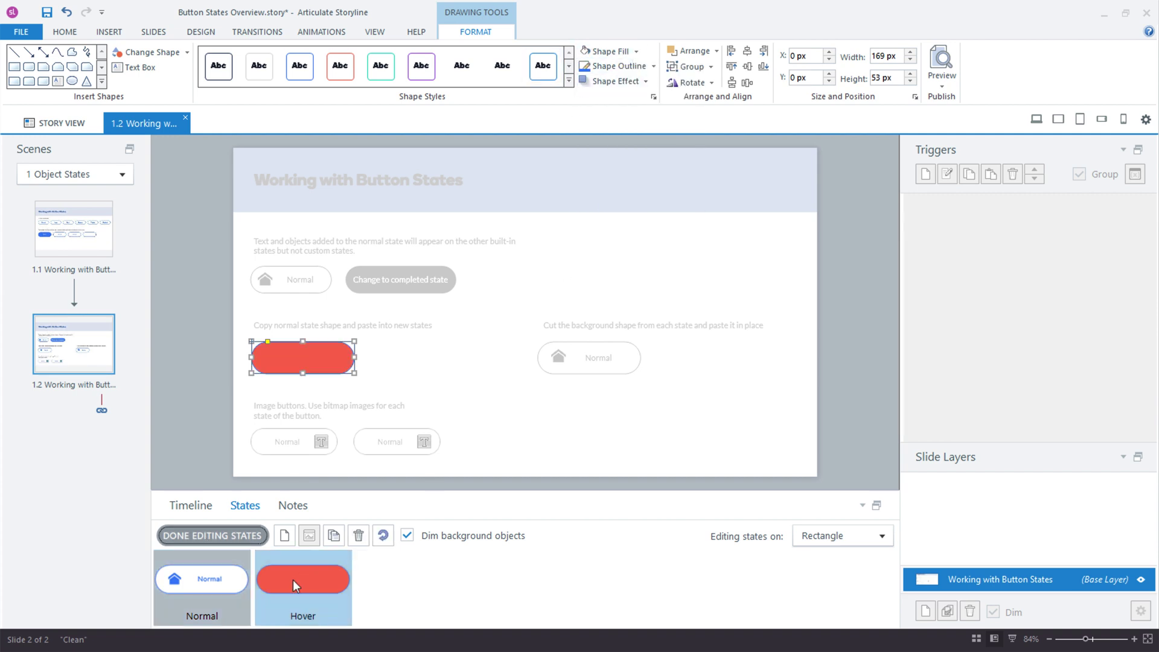
{"action": "left_click", "coordinate": [599, 51]}
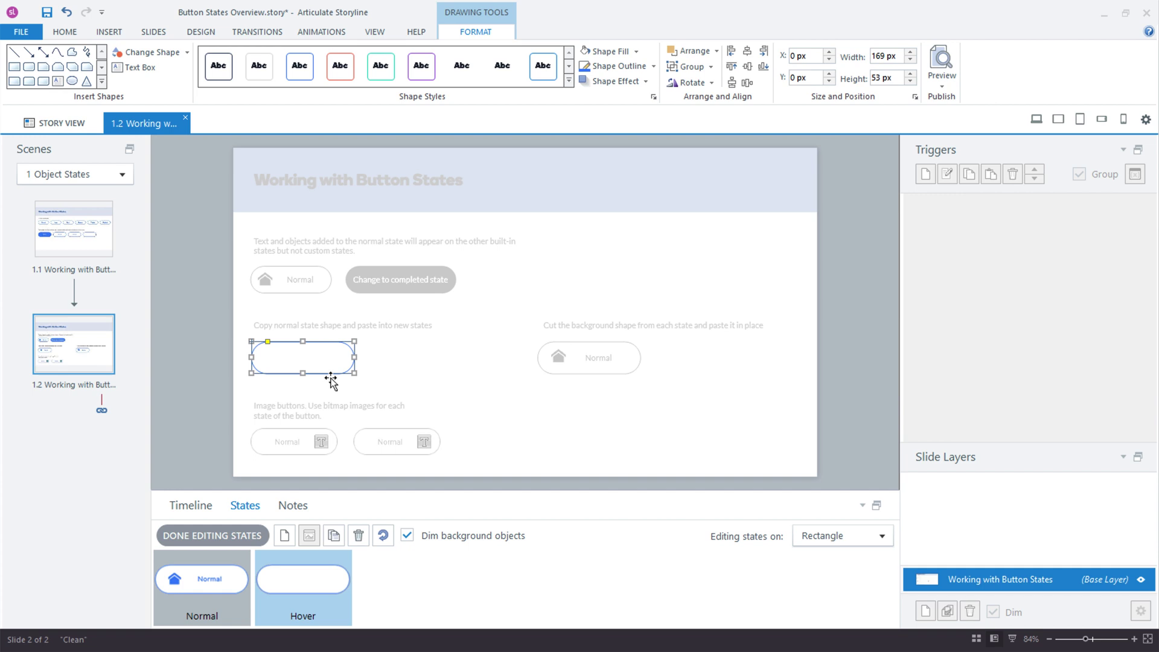
Step: Duplicate the rectangle and insert the 3D-MODELING image as an icon in the Hover state
{"action": "key", "text": "ctrl+v"}
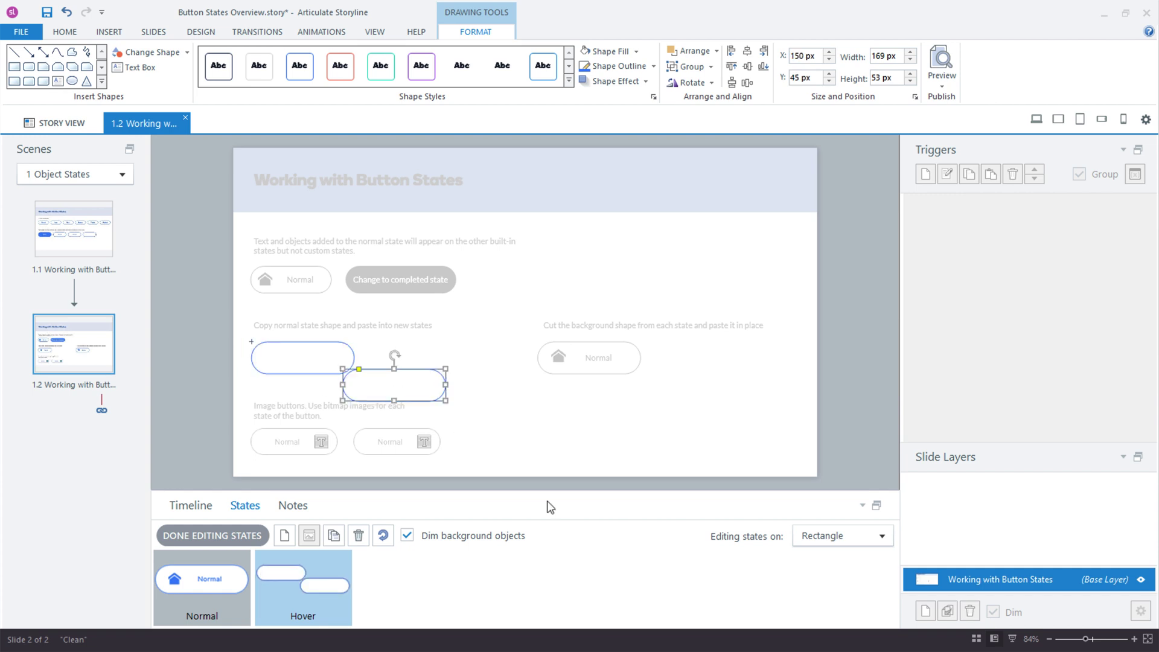
{"action": "left_click_drag", "start_coordinate": [356, 386], "coordinate": [299, 362]}
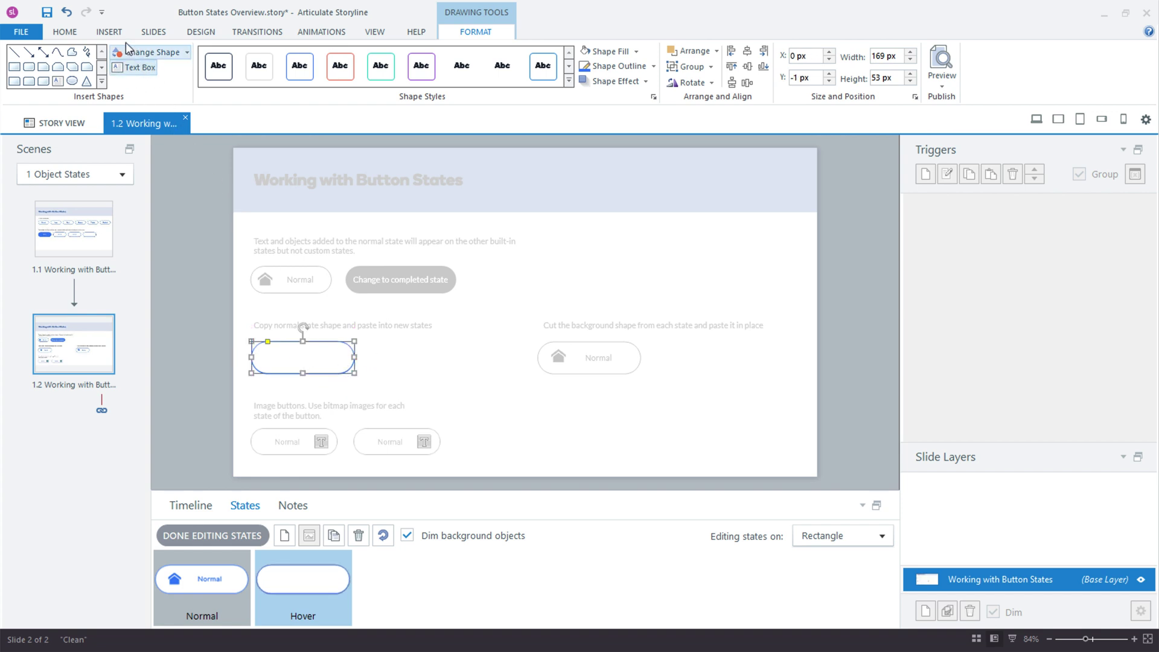
{"action": "left_click", "coordinate": [109, 32]}
{"action": "left_click", "coordinate": [315, 75]}
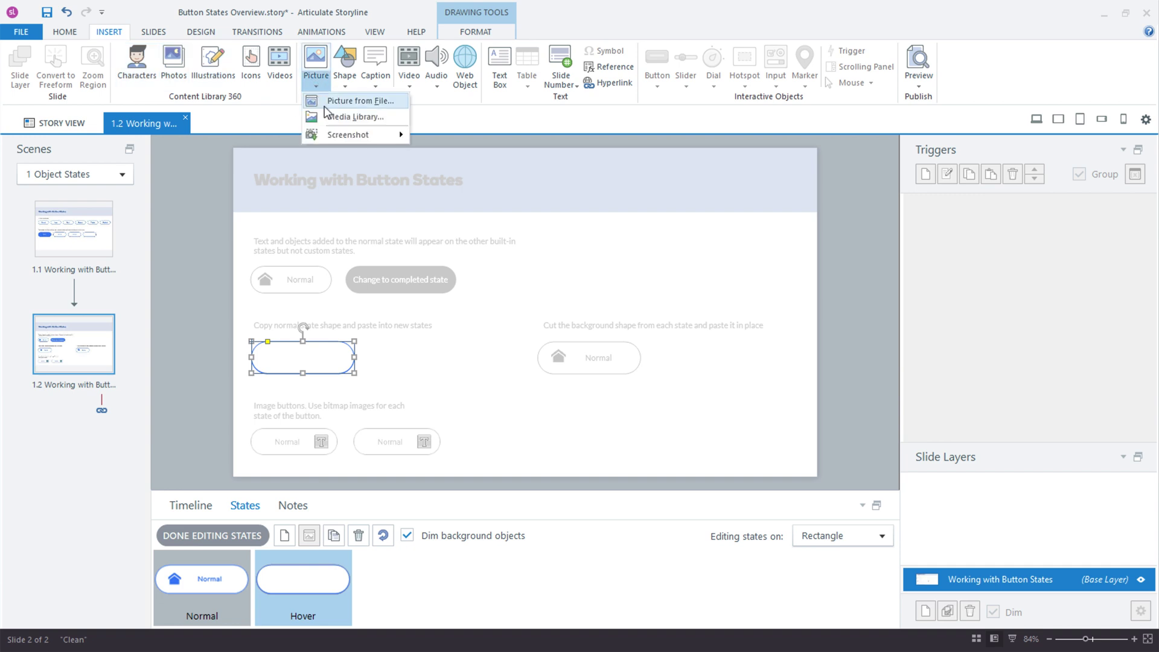
{"action": "left_click", "coordinate": [353, 117]}
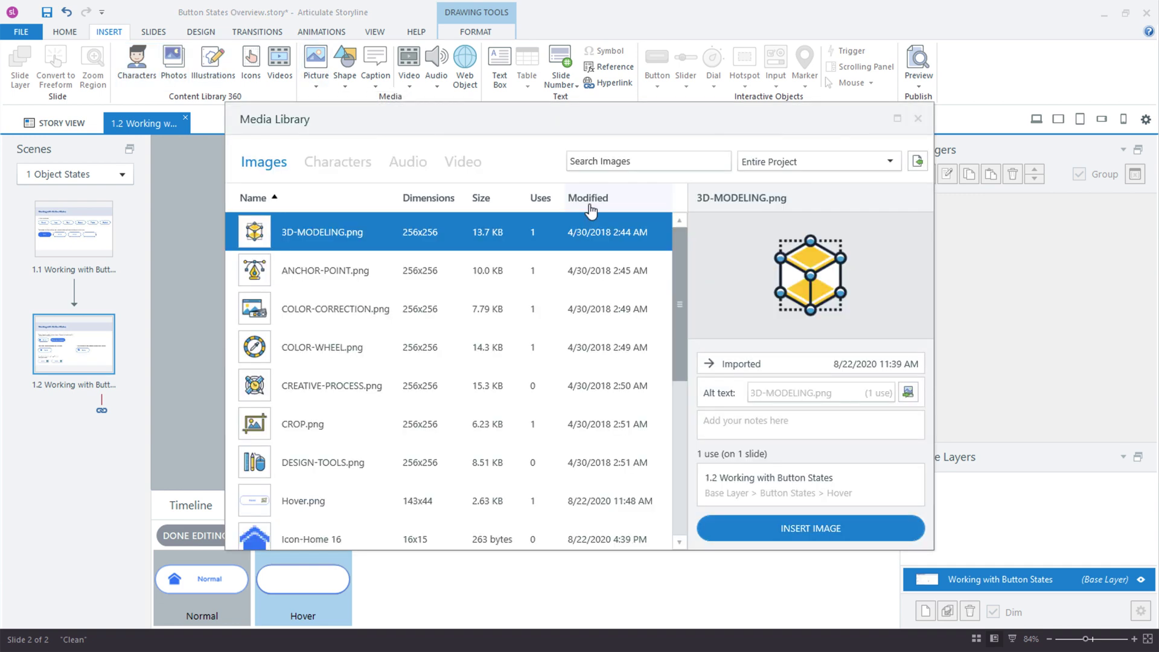
{"action": "left_click", "coordinate": [811, 529]}
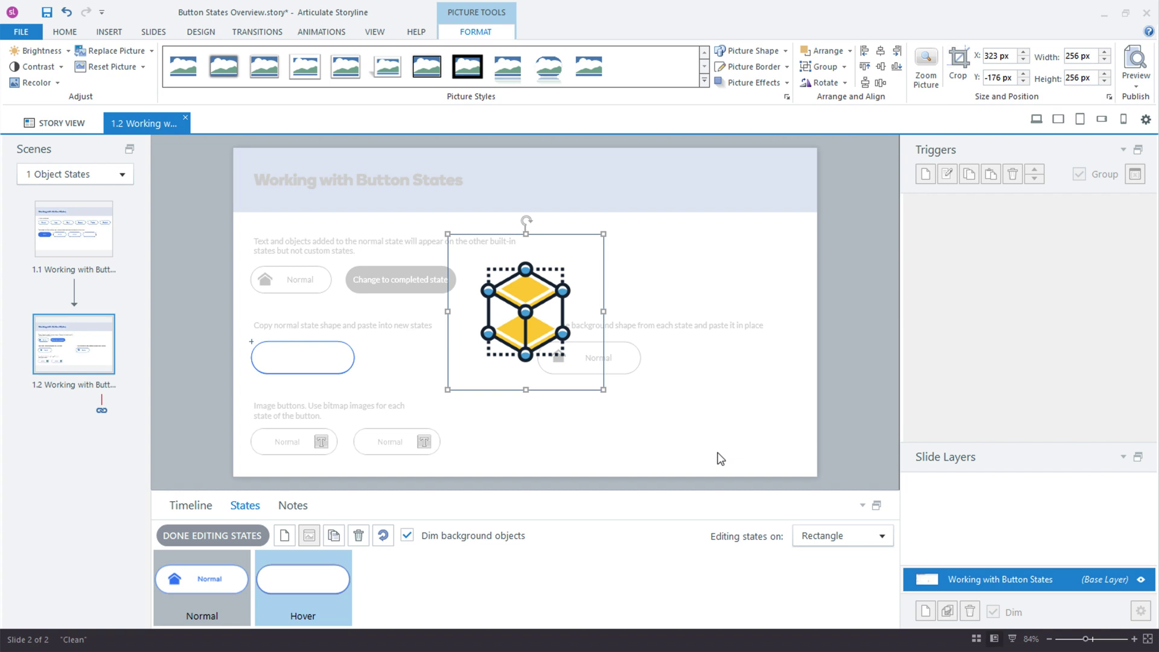
{"action": "mouse_move", "coordinate": [604, 234]}
{"action": "left_mouse_down"}
{"action": "mouse_move", "coordinate": [496, 362]}
{"action": "mouse_move", "coordinate": [274, 365]}
{"action": "left_mouse_up"}
Step: Place a 'Hover' label inside the button beside the icon and return to Normal
{"action": "left_click", "coordinate": [325, 389]}
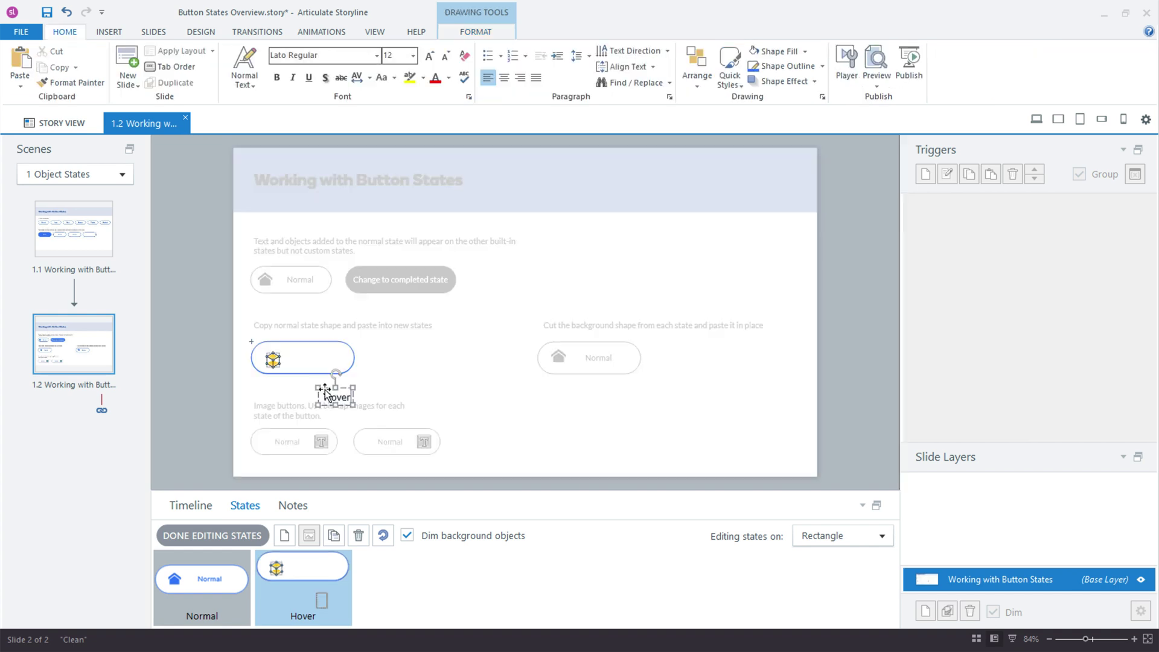
{"action": "type", "text": "Hover"}
{"action": "left_click_drag", "start_coordinate": [337, 397], "coordinate": [324, 357]}
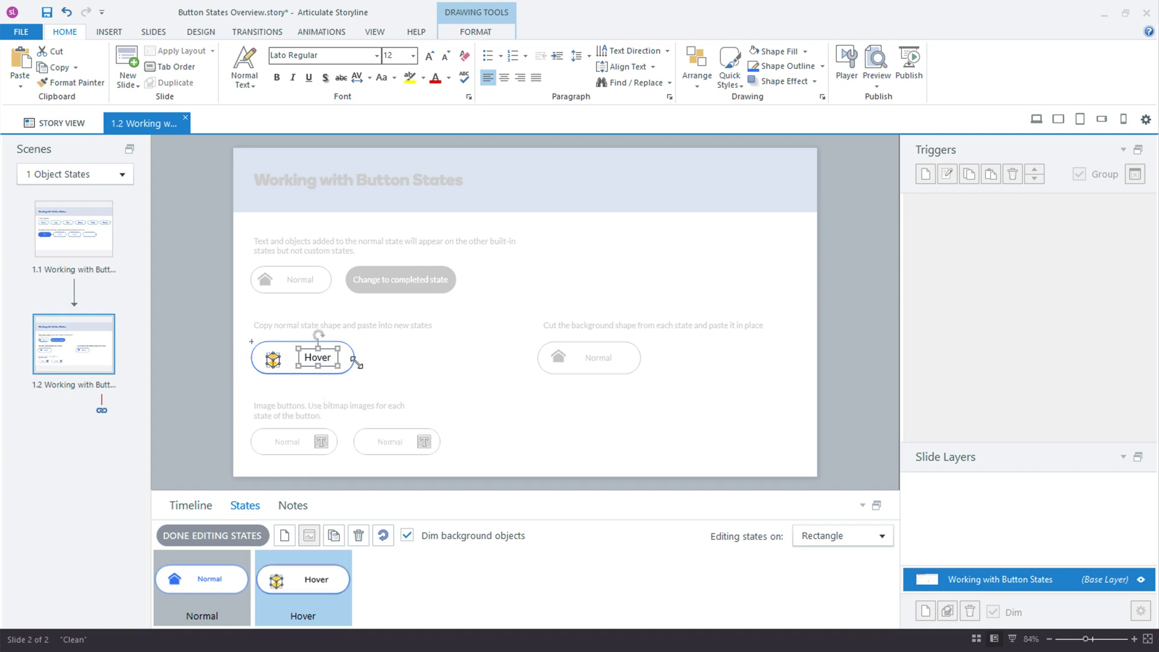
{"action": "left_click", "coordinate": [209, 590]}
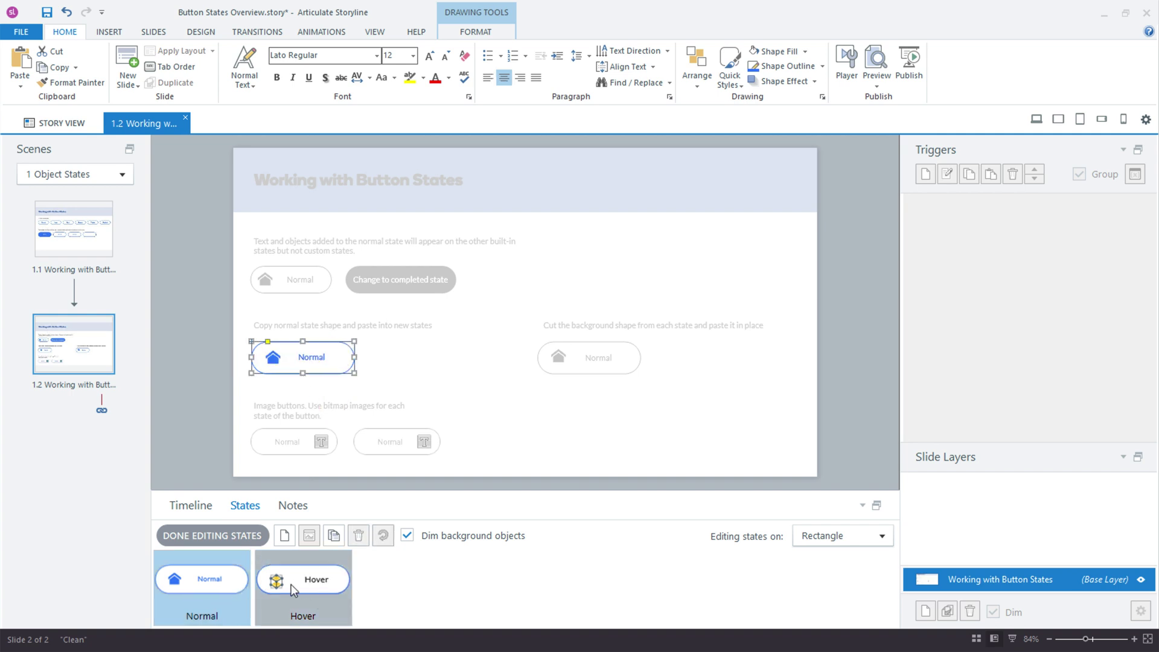
Step: Compare the Normal and Hover states, then preview the slide with F12
{"action": "left_click", "coordinate": [319, 584]}
{"action": "left_click", "coordinate": [225, 583]}
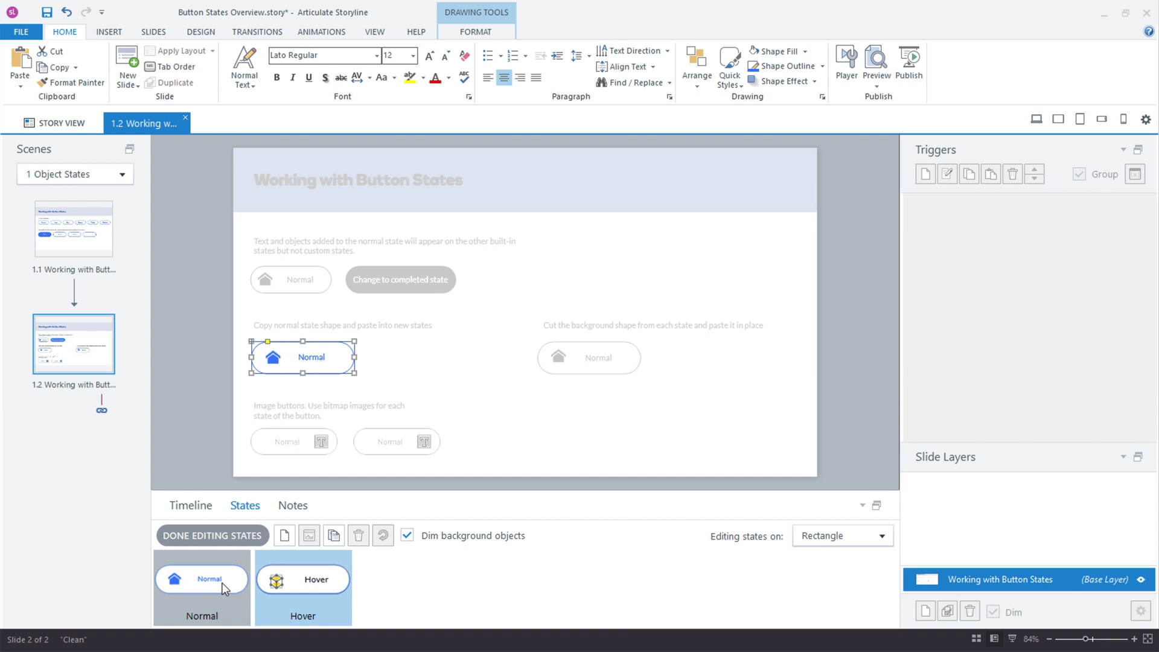
{"action": "left_click", "coordinate": [289, 582]}
{"action": "left_click", "coordinate": [213, 584]}
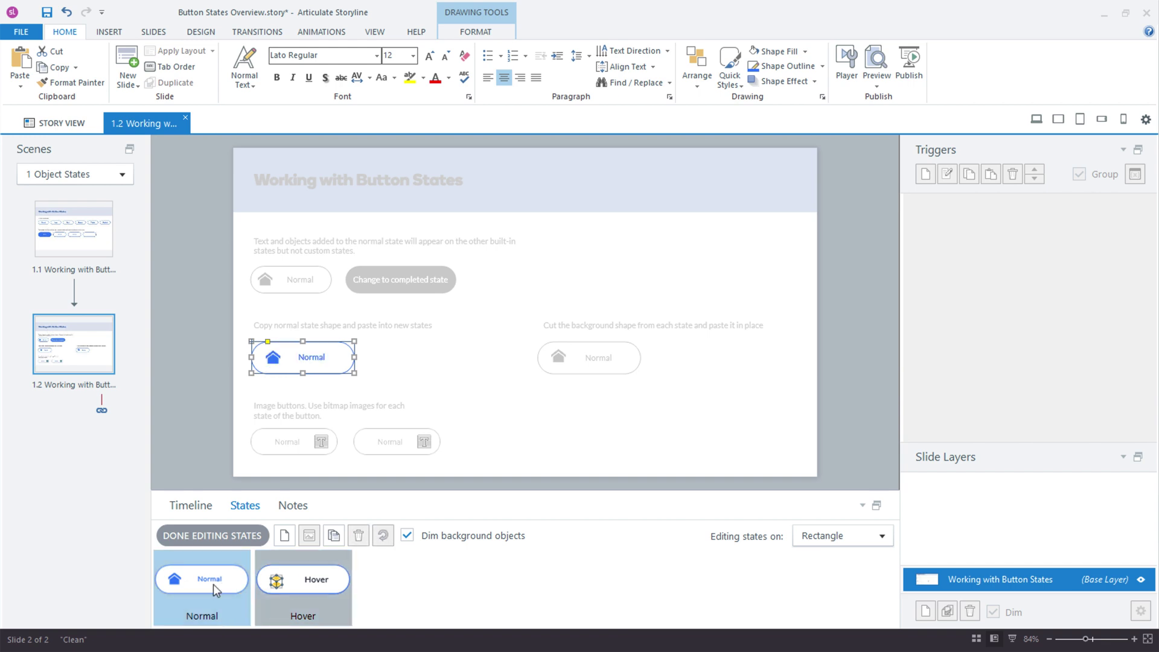
{"action": "key", "text": "F12"}
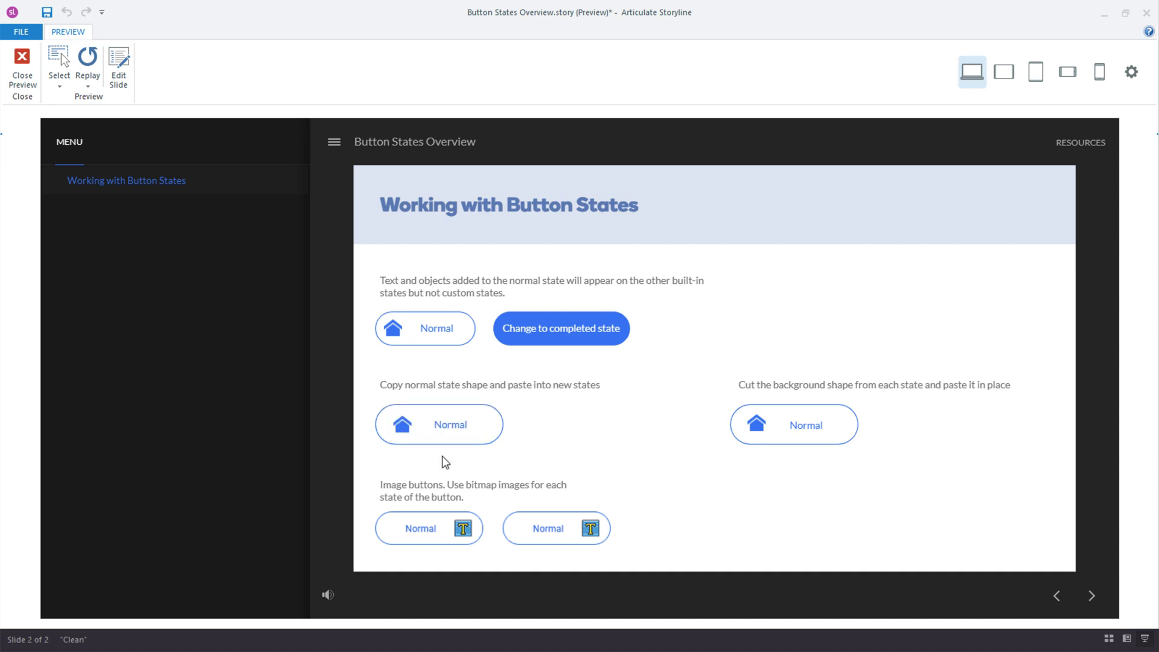
Step: Close the preview and bring up Size and Position for the Hover-state shape
{"action": "left_click", "coordinate": [21, 68]}
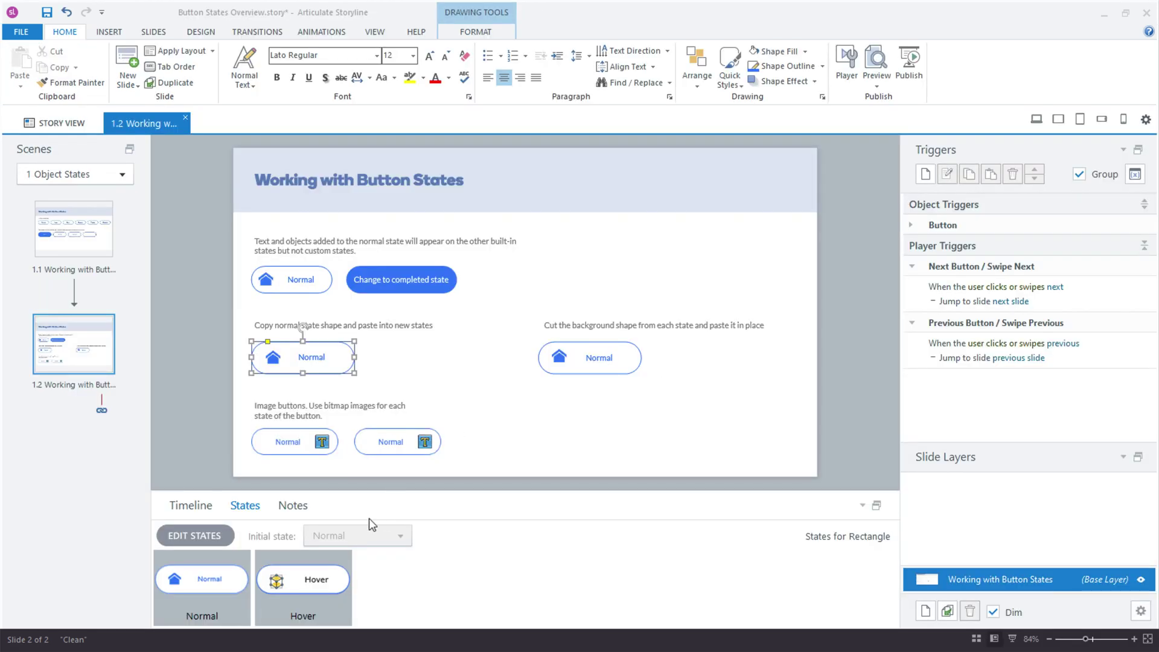
{"action": "double_click", "coordinate": [304, 580]}
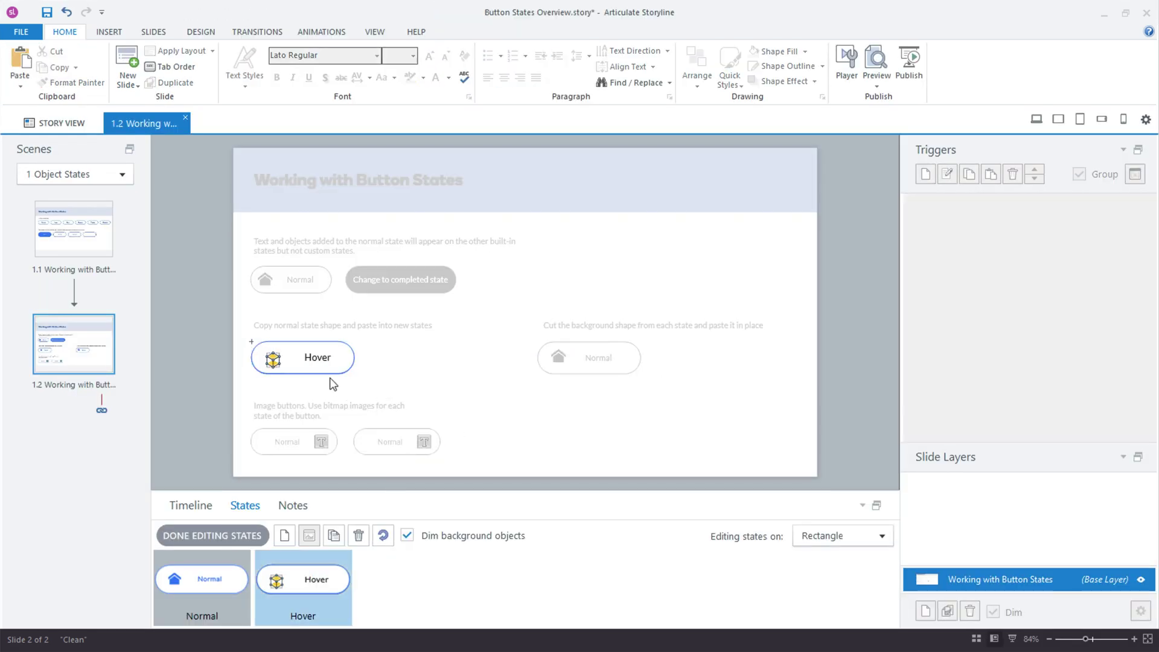
{"action": "right_click", "coordinate": [332, 375]}
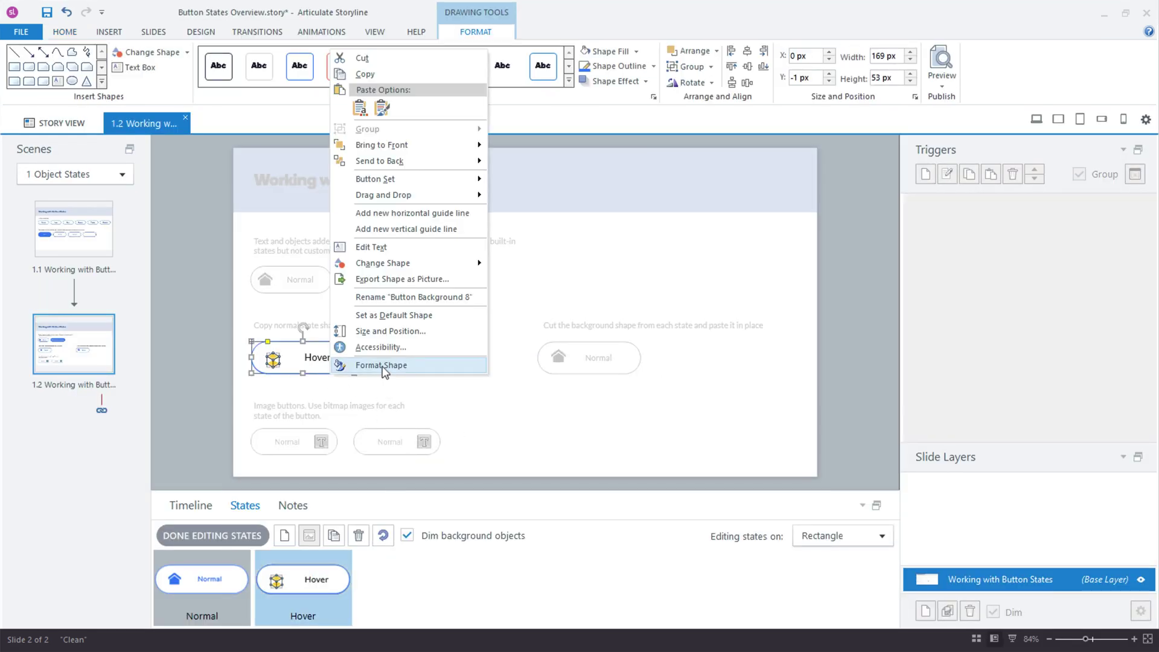
{"action": "left_click", "coordinate": [403, 331]}
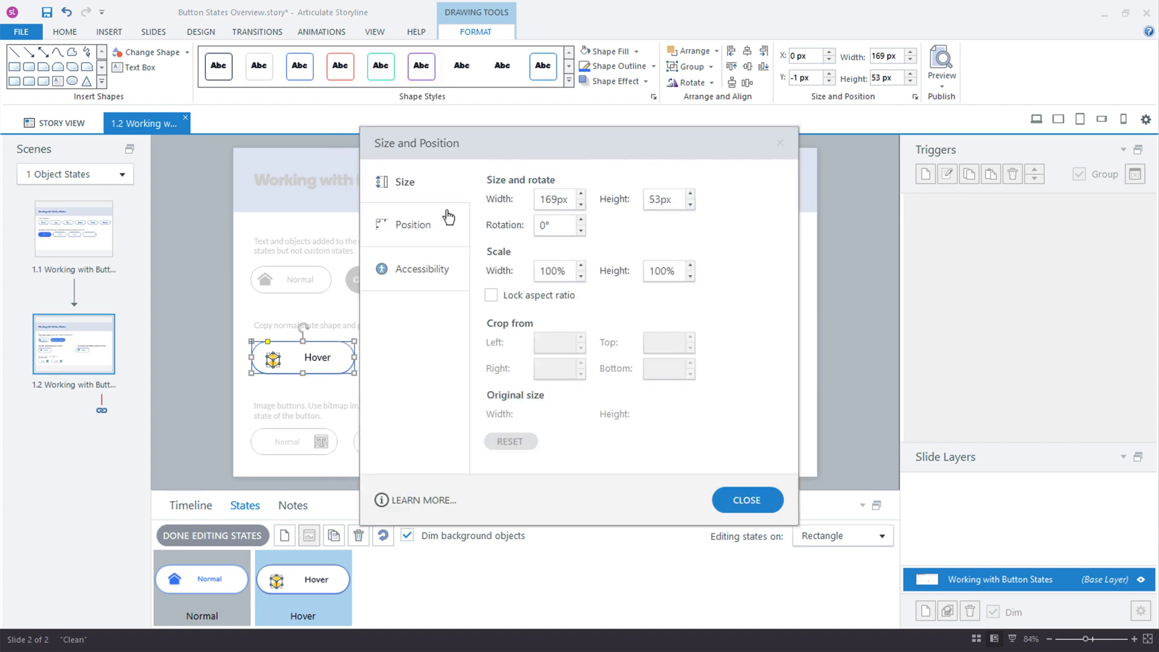
Step: Set the Hover shape's position to 0px horizontal and 0px vertical
{"action": "left_click", "coordinate": [413, 226]}
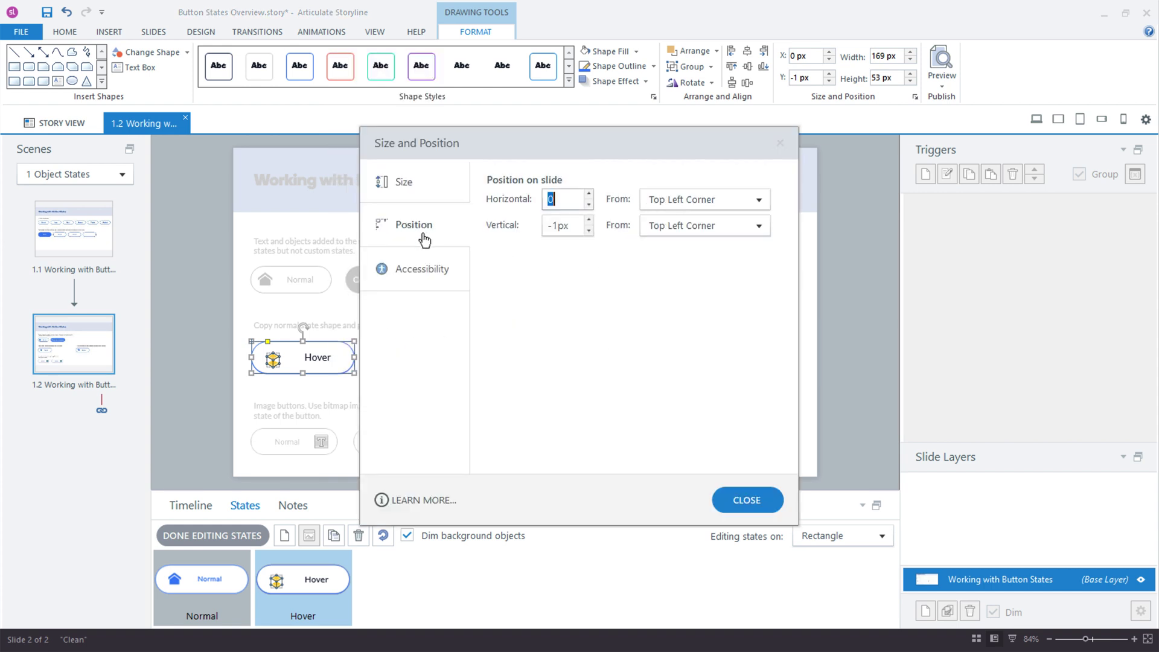
{"action": "left_click", "coordinate": [589, 229]}
{"action": "left_click", "coordinate": [589, 221]}
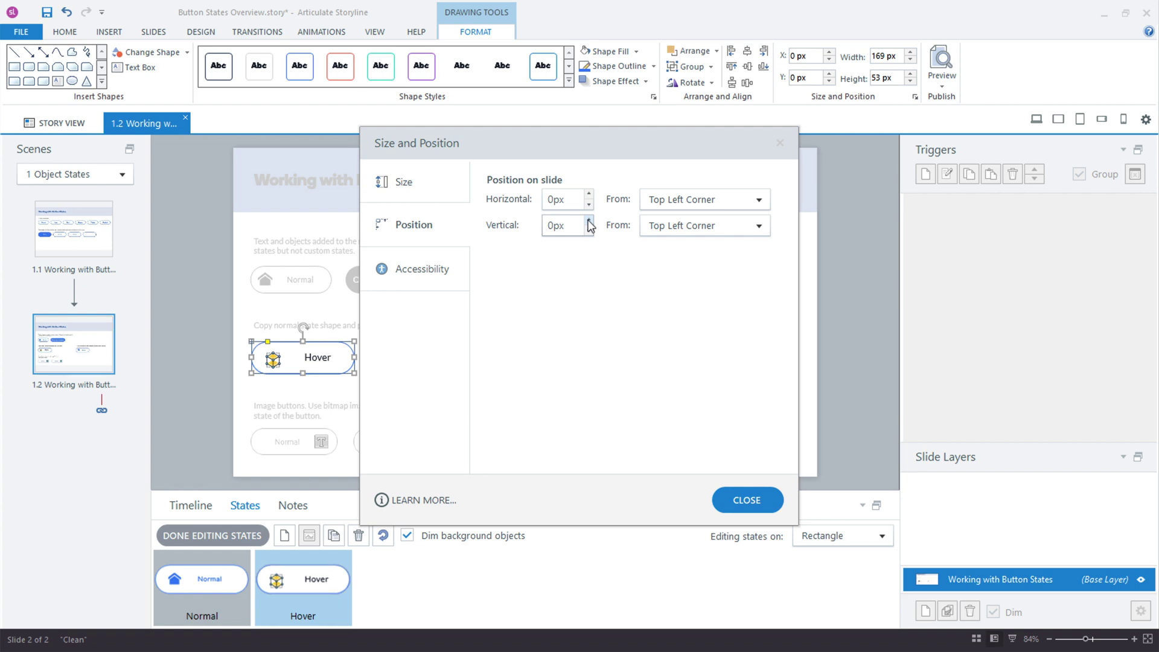
{"action": "left_click", "coordinate": [746, 501]}
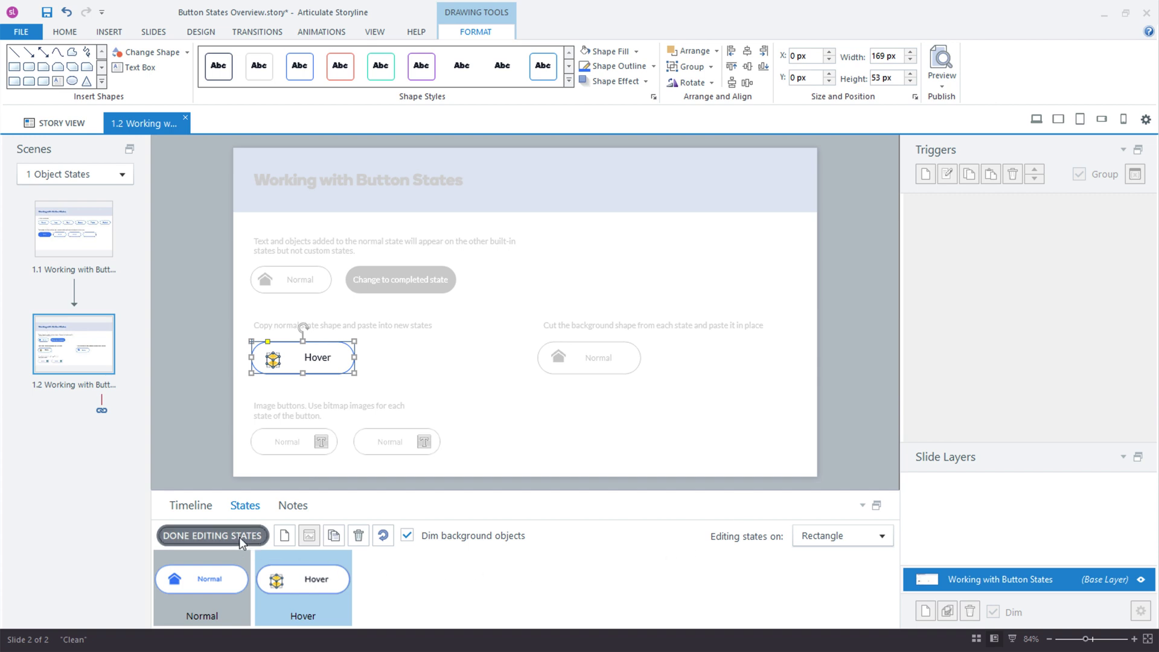
Step: Finish state editing, then cut the house icon and Normal label out of the right-hand button
{"action": "left_click", "coordinate": [212, 535]}
{"action": "left_click", "coordinate": [559, 359]}
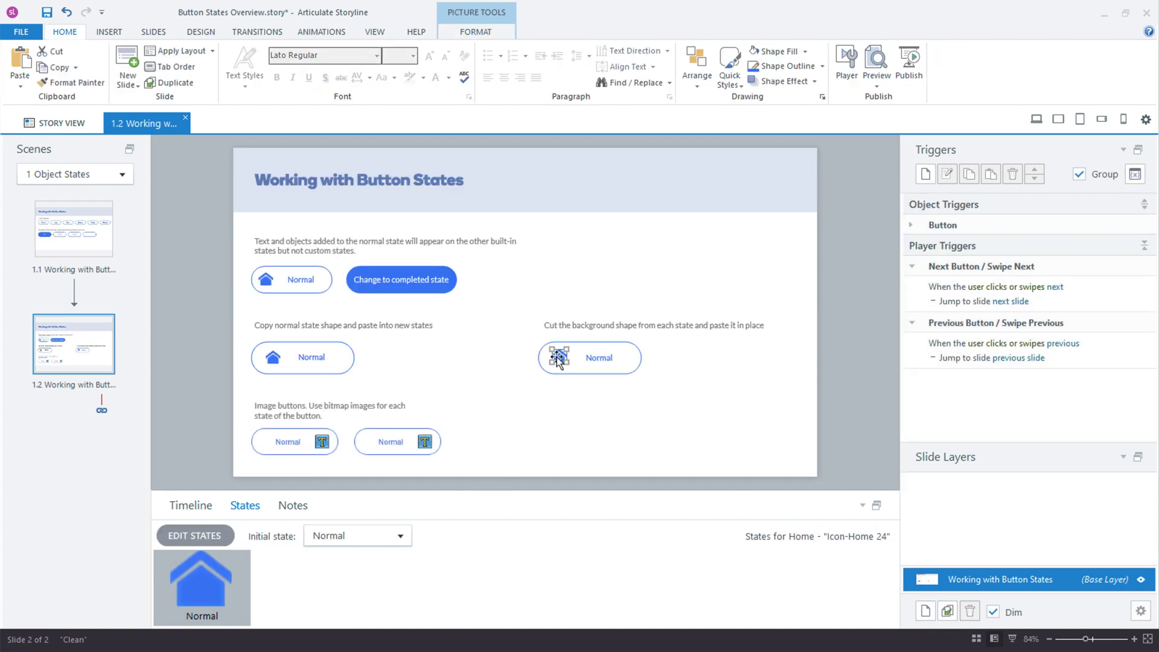
{"action": "left_click", "coordinate": [600, 358], "text": "shift"}
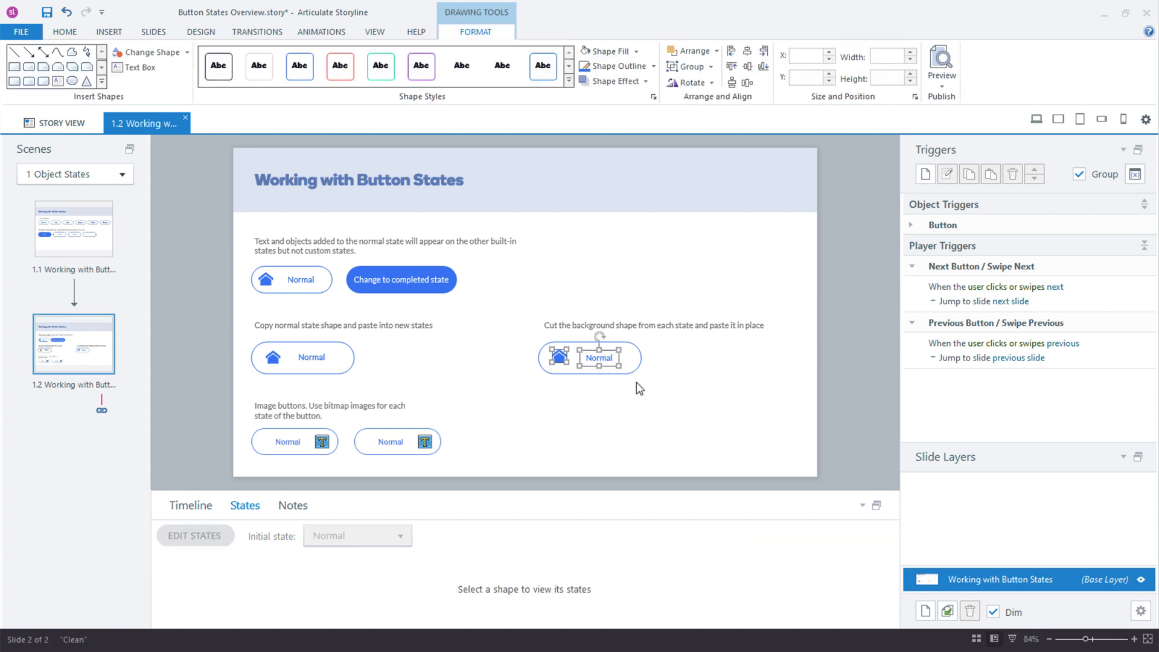
{"action": "key", "text": "ctrl+x"}
Step: Select the emptied right rectangle and enter its state editing, ready to paste into its Normal state
{"action": "left_click", "coordinate": [563, 364]}
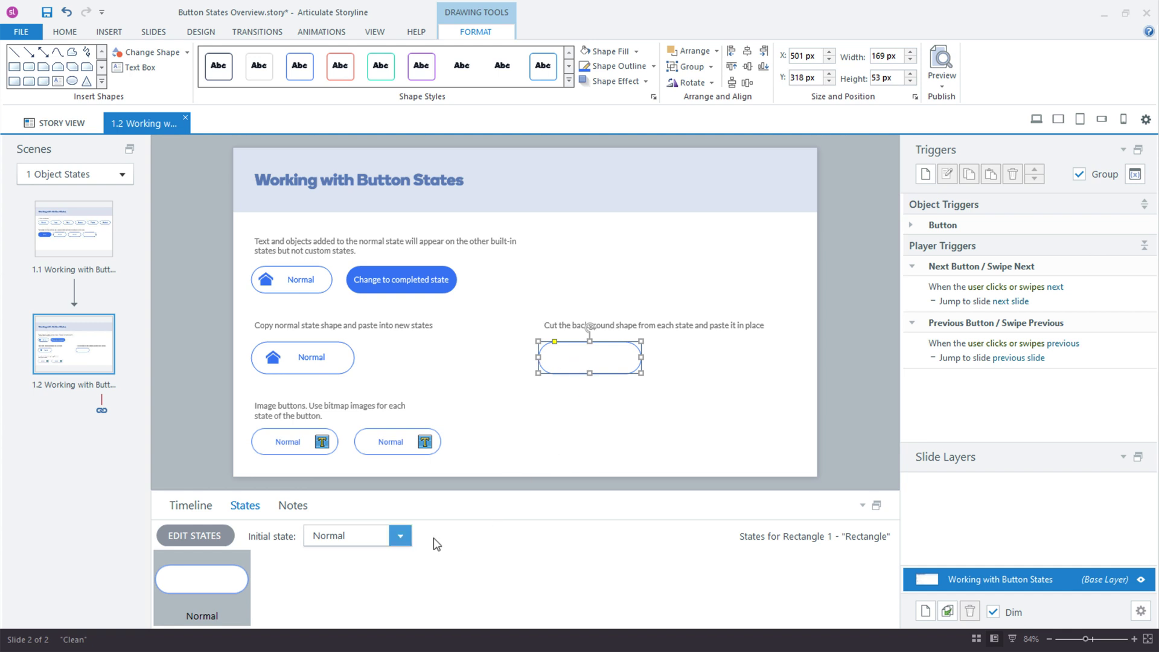
{"action": "left_click", "coordinate": [194, 535]}
{"action": "left_click", "coordinate": [588, 398]}
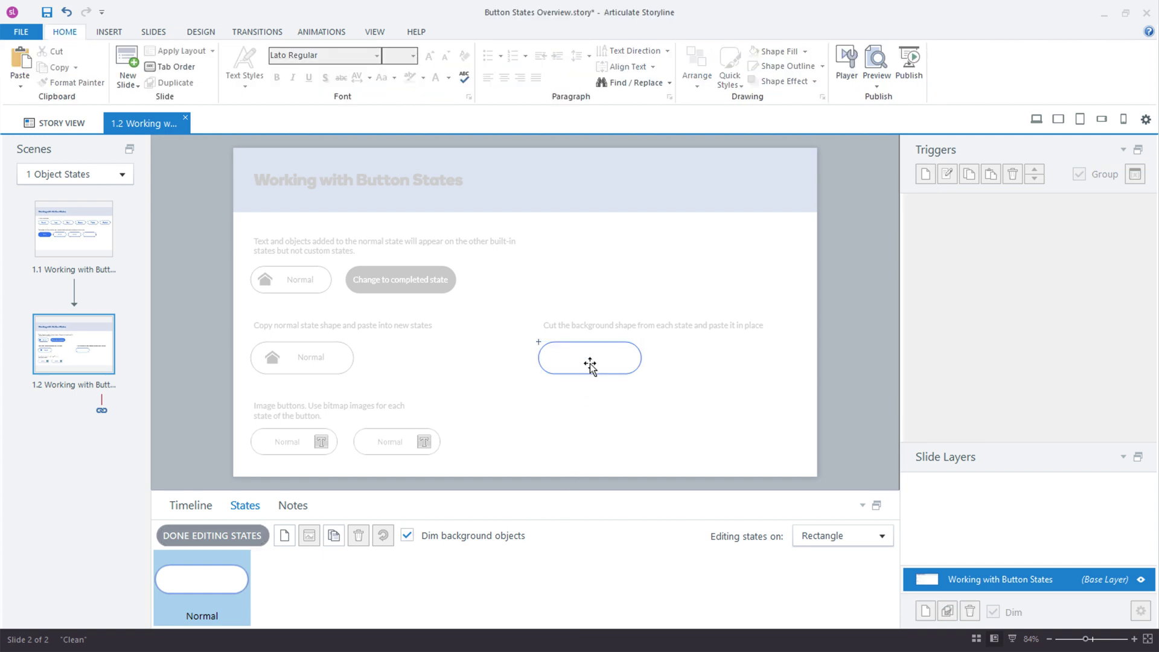
{"action": "left_click", "coordinate": [589, 364]}
Step: Paste the icon and label into the Normal state, then add a new state named Hover
{"action": "key", "text": "ctrl+v"}
{"action": "left_click", "coordinate": [679, 417]}
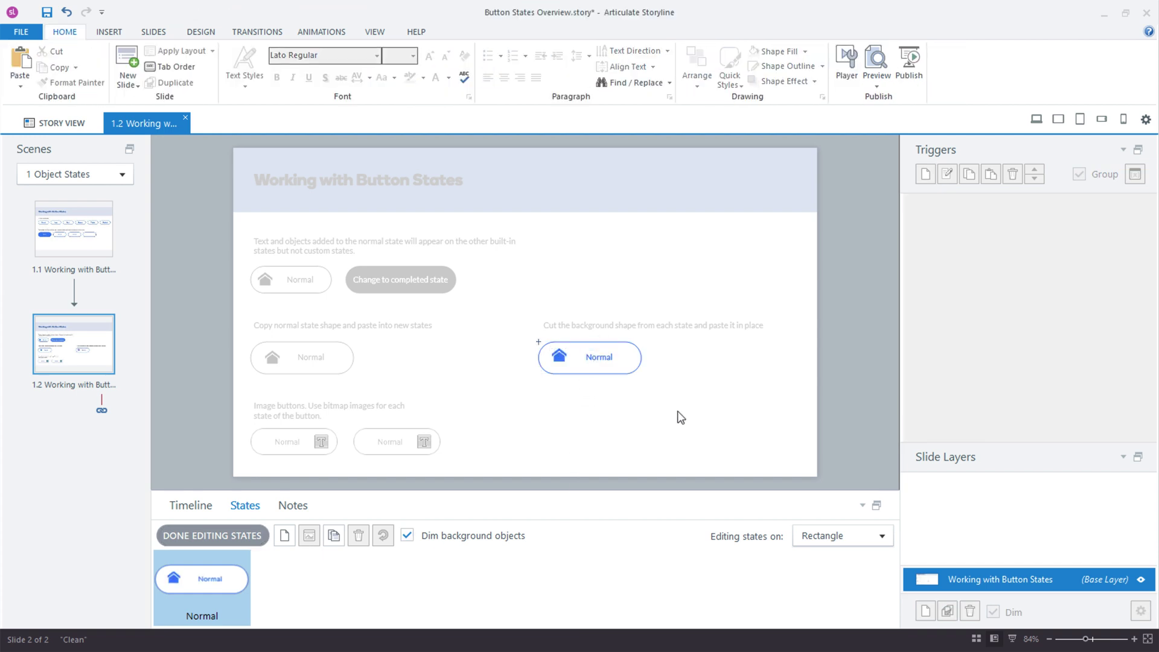
{"action": "left_click", "coordinate": [285, 535]}
{"action": "type", "text": "Hover"}
{"action": "key", "text": "Return"}
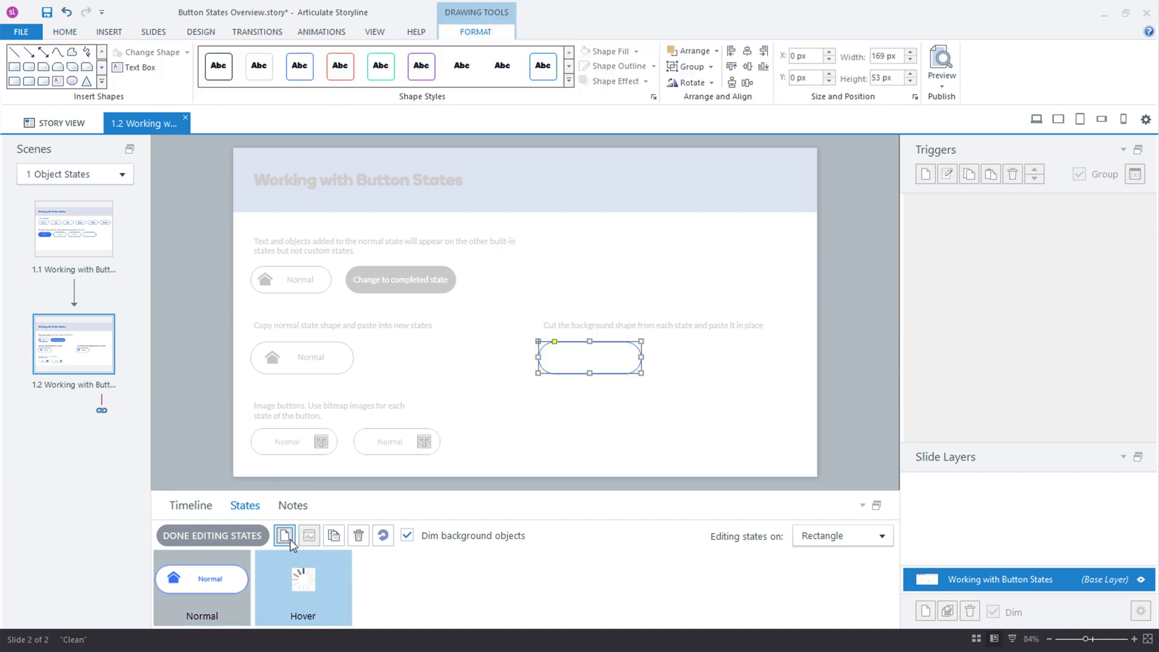
Step: Cut the background shape from the Hover state and paste it back in place
{"action": "left_click", "coordinate": [590, 358]}
{"action": "right_click", "coordinate": [569, 362]}
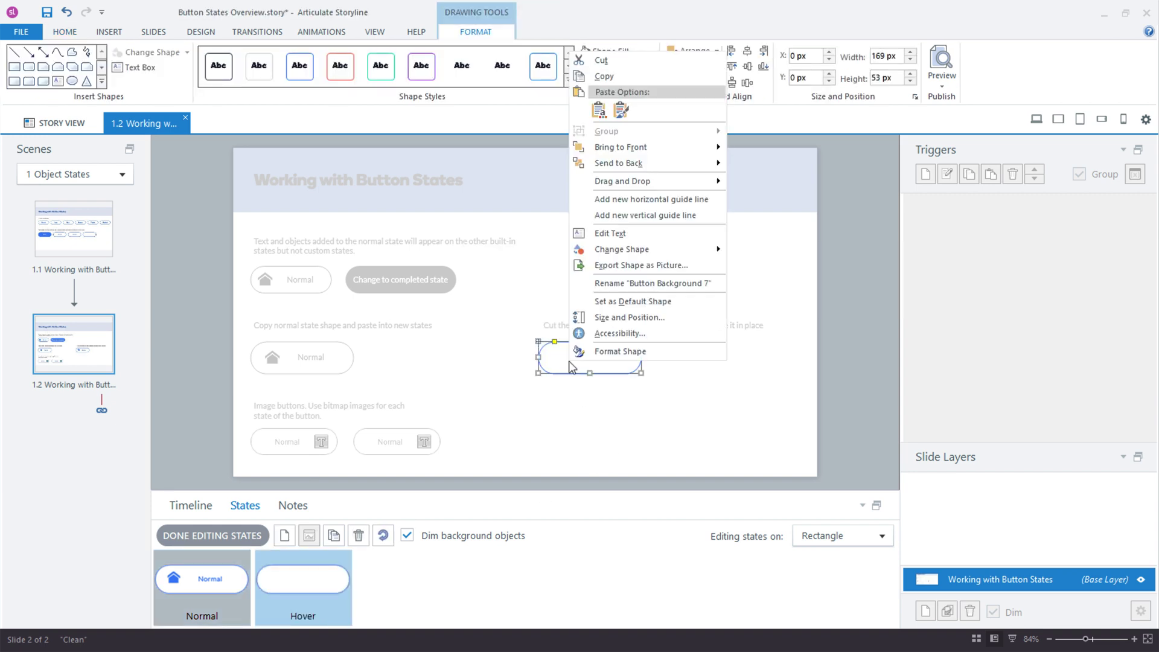
{"action": "left_click", "coordinate": [611, 66]}
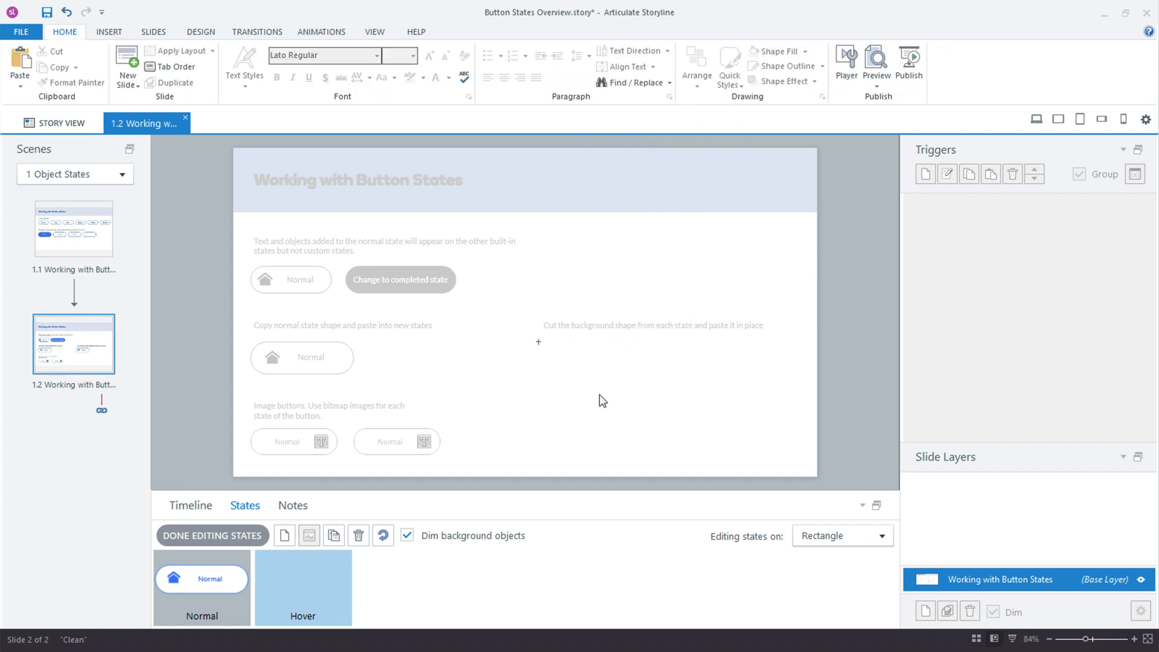
{"action": "key", "text": "ctrl+v"}
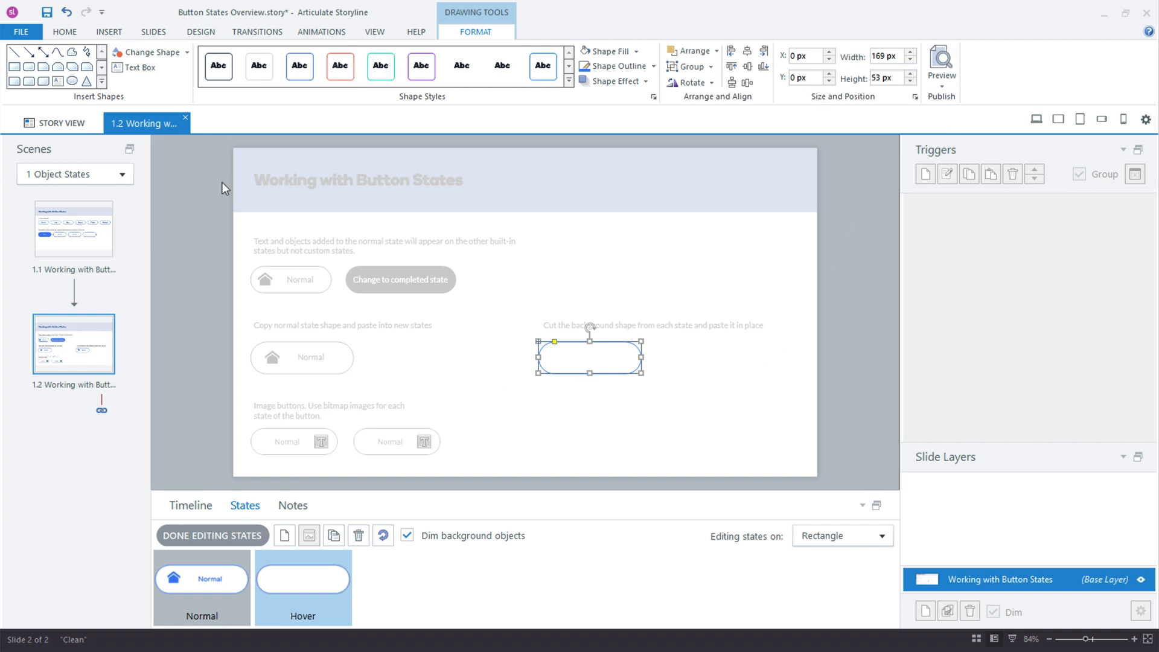
Step: Insert a picture from the Media Library as the Hover icon and shrink it to 46 px
{"action": "left_click", "coordinate": [108, 31]}
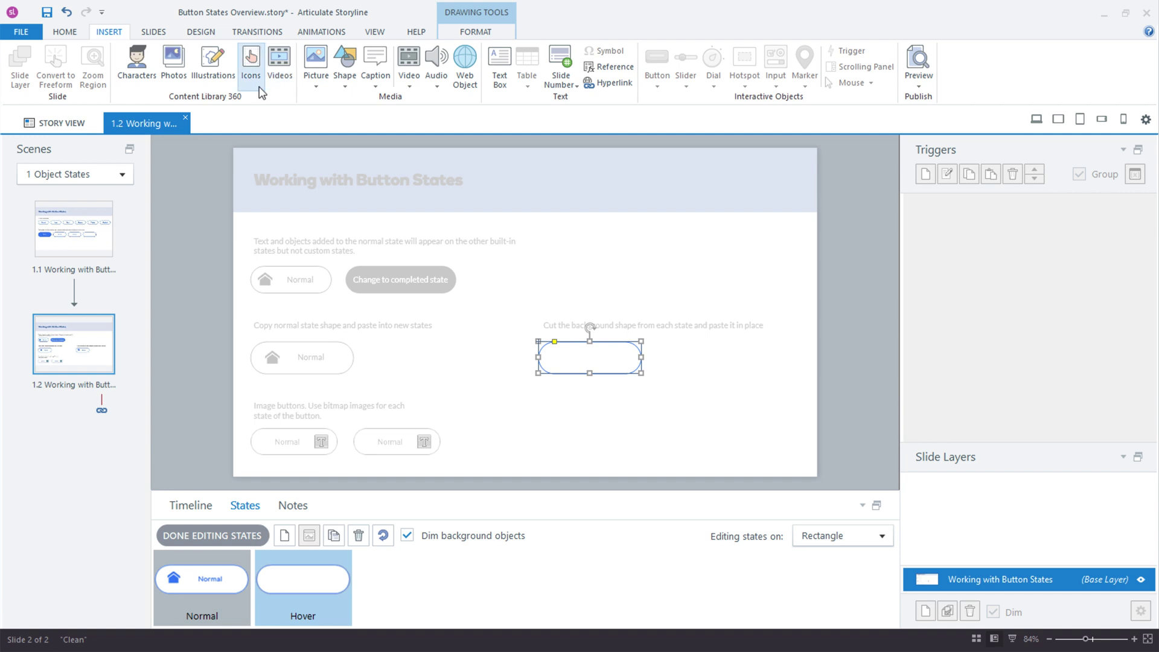
{"action": "left_click", "coordinate": [317, 81]}
{"action": "left_click", "coordinate": [354, 114]}
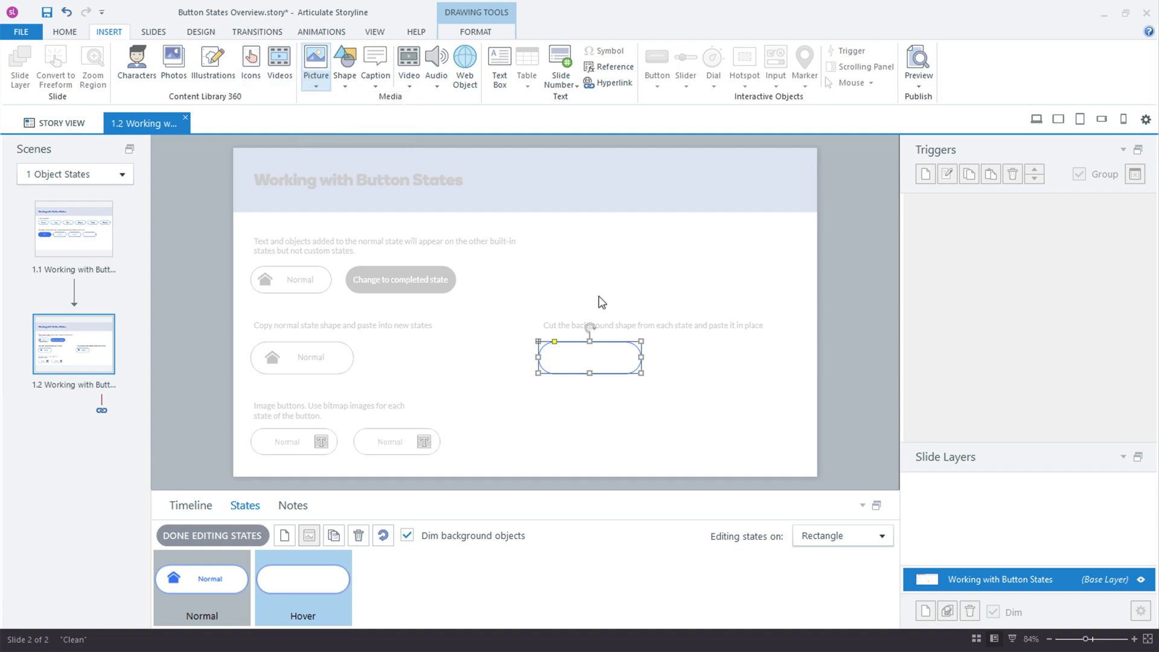
{"action": "left_click", "coordinate": [336, 308]}
{"action": "left_click", "coordinate": [806, 529]}
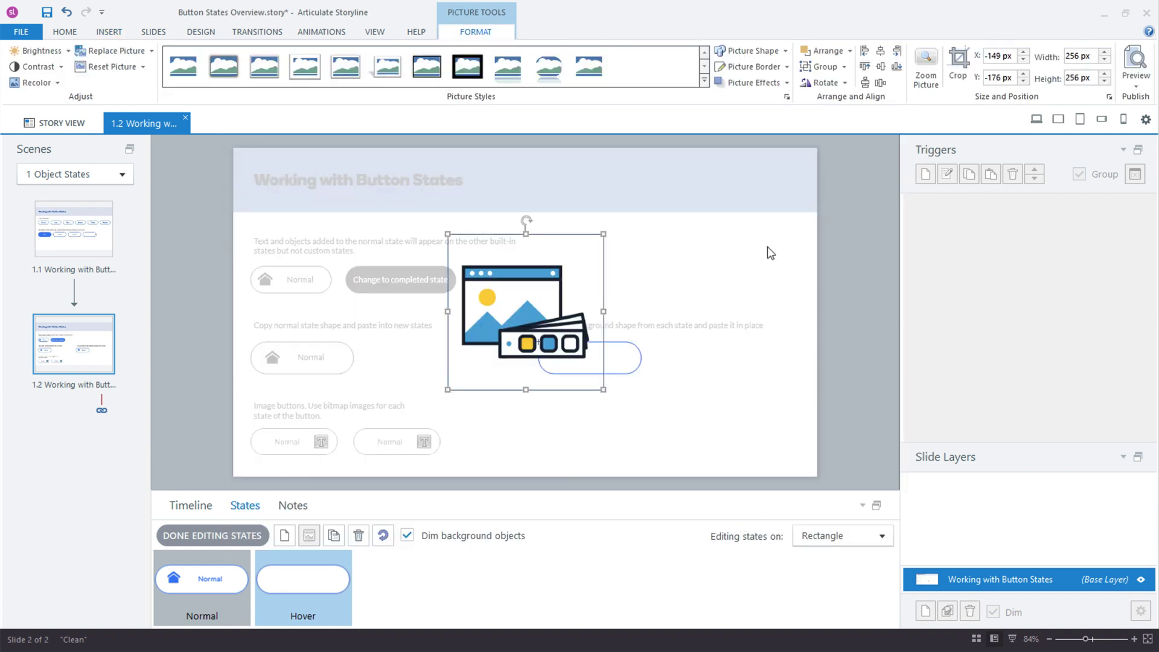
{"action": "mouse_move", "coordinate": [603, 234]}
{"action": "left_mouse_down"}
{"action": "mouse_move", "coordinate": [455, 367]}
{"action": "mouse_move", "coordinate": [558, 357]}
{"action": "left_mouse_up"}
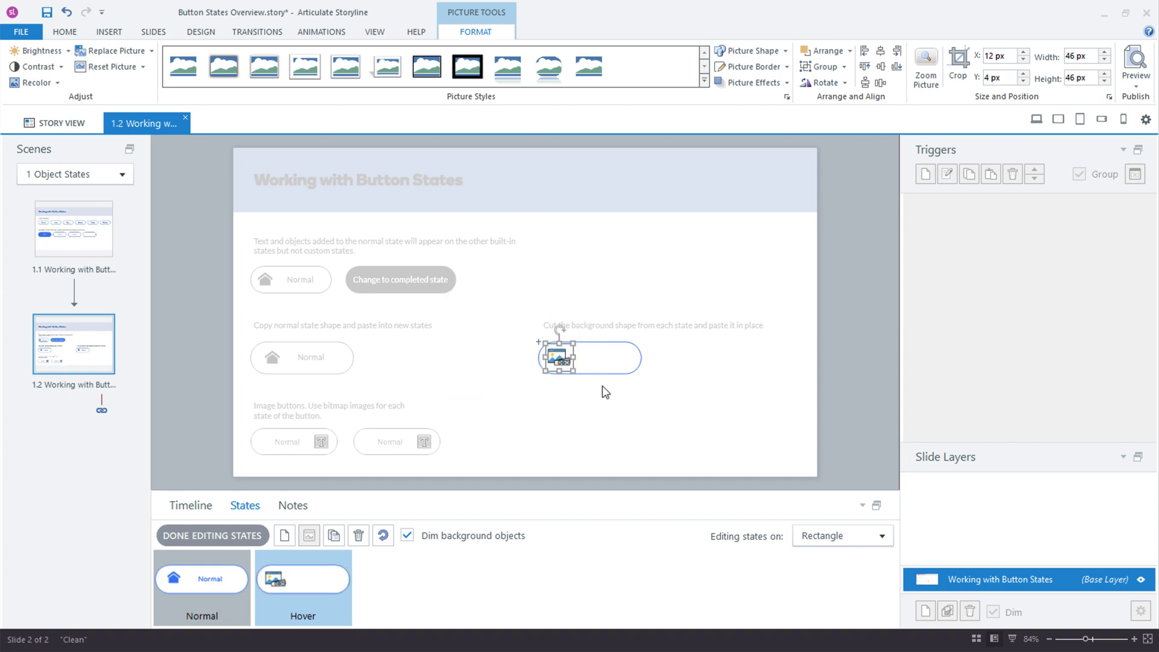
Step: Add a Hover text label and move it inside the rounded button shape
{"action": "left_click", "coordinate": [605, 392]}
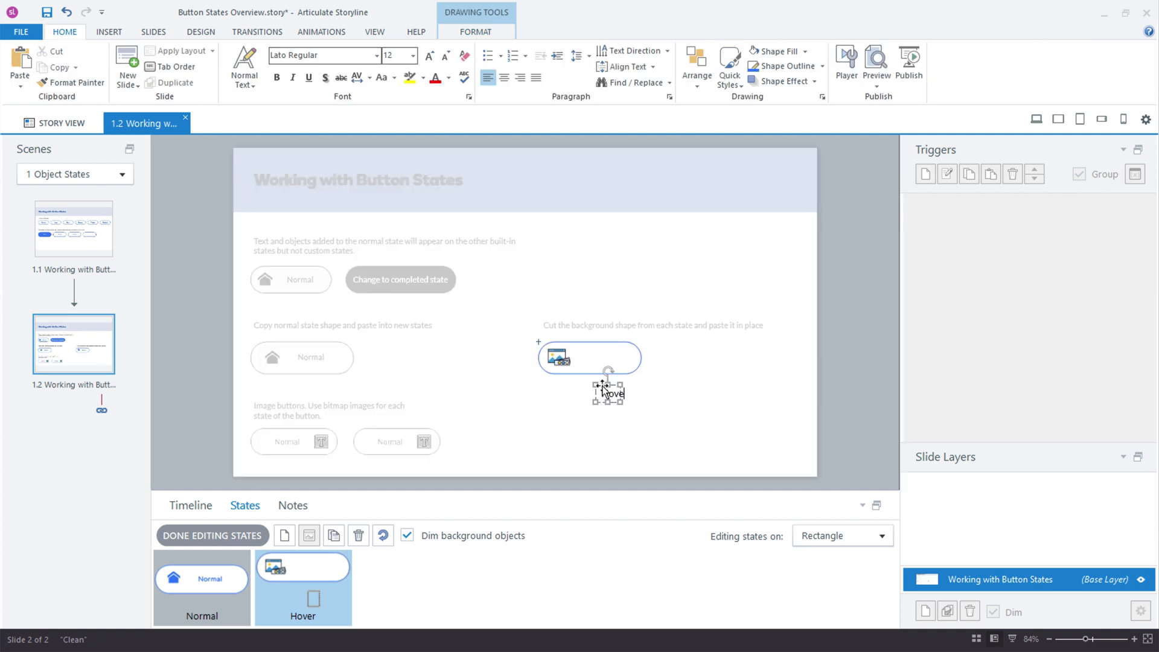
{"action": "left_click_drag", "start_coordinate": [603, 391], "coordinate": [624, 359]}
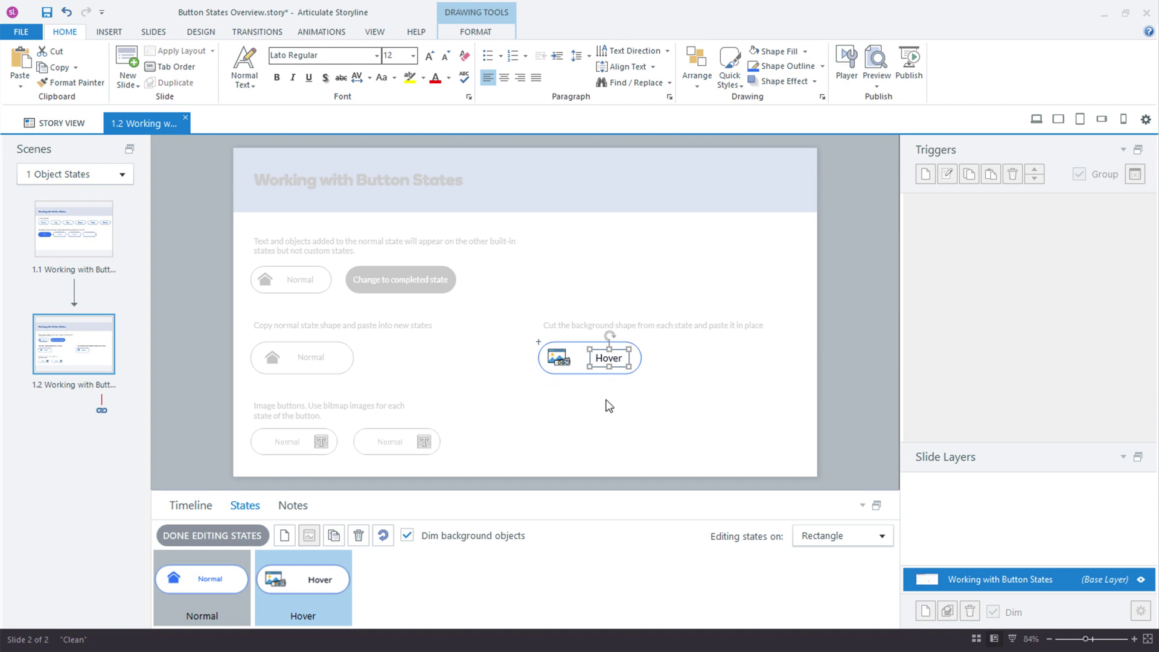
Step: Duplicate the Hover state into a new state named Visited from the built-in list
{"action": "left_click", "coordinate": [333, 541]}
{"action": "left_click", "coordinate": [336, 538]}
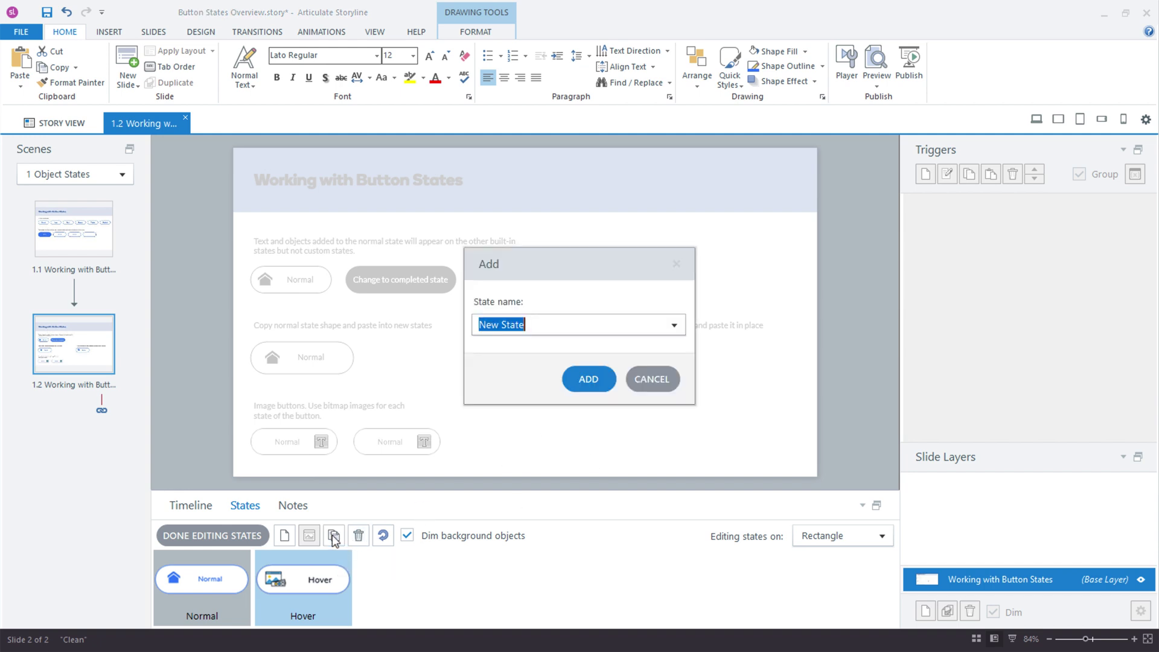
{"action": "left_click", "coordinate": [674, 324]}
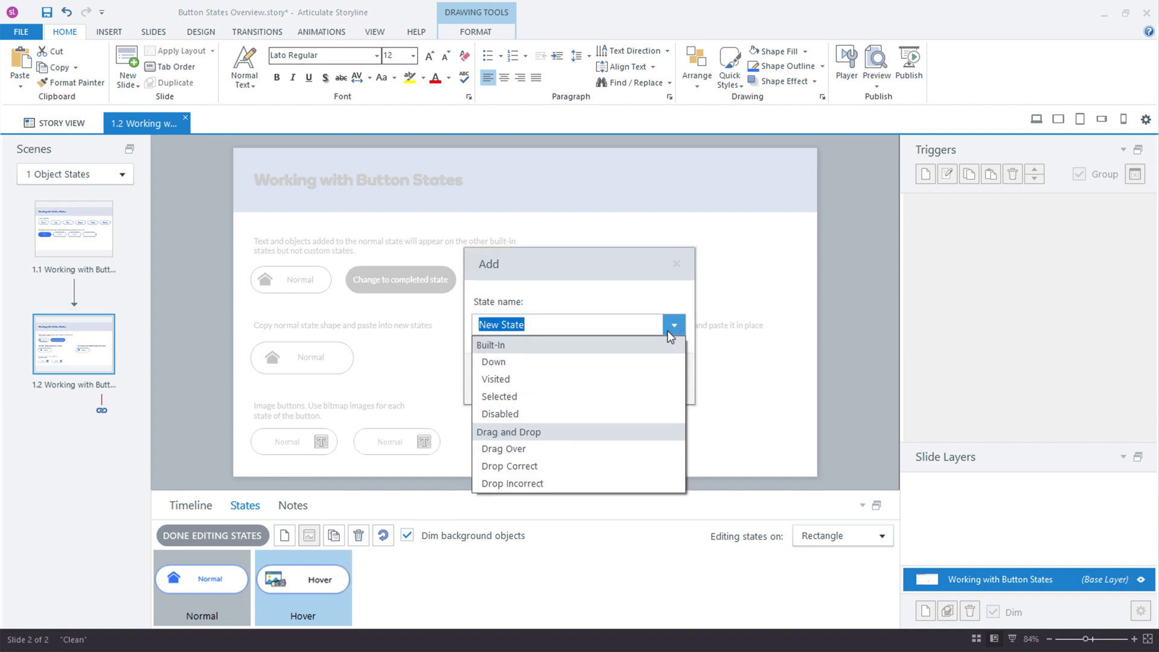
{"action": "left_click", "coordinate": [629, 380]}
{"action": "left_click", "coordinate": [590, 378]}
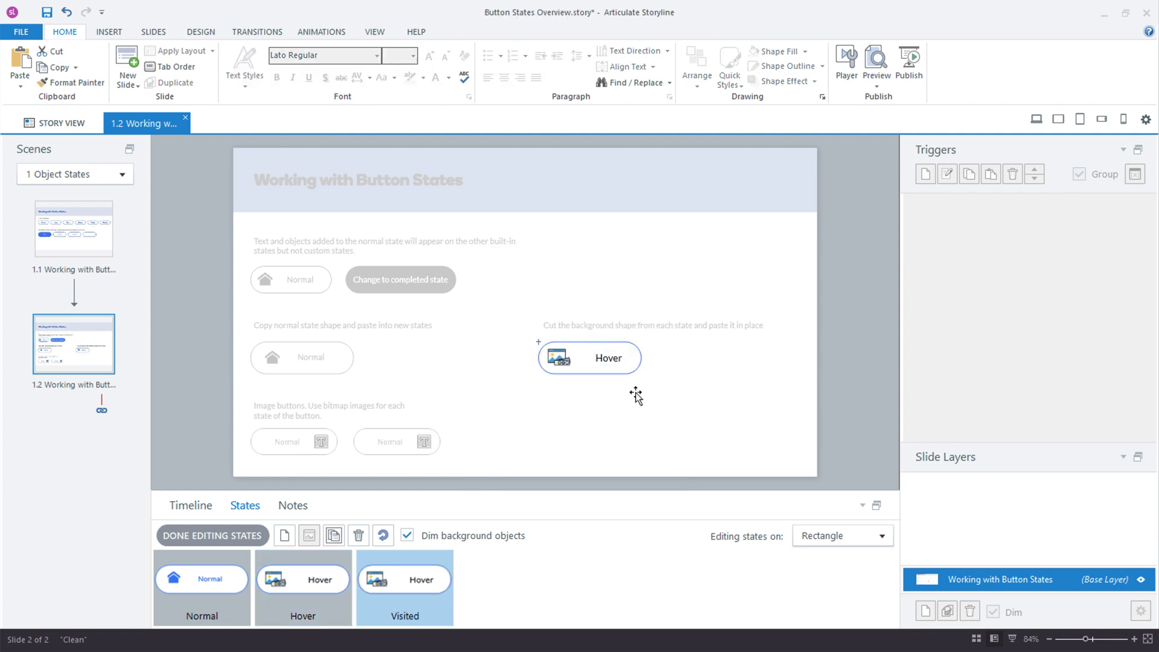
Step: Replace the label text Hover with Visited in the new state
{"action": "left_click", "coordinate": [609, 359]}
{"action": "double_click", "coordinate": [609, 360]}
{"action": "type", "text": "Vi"}
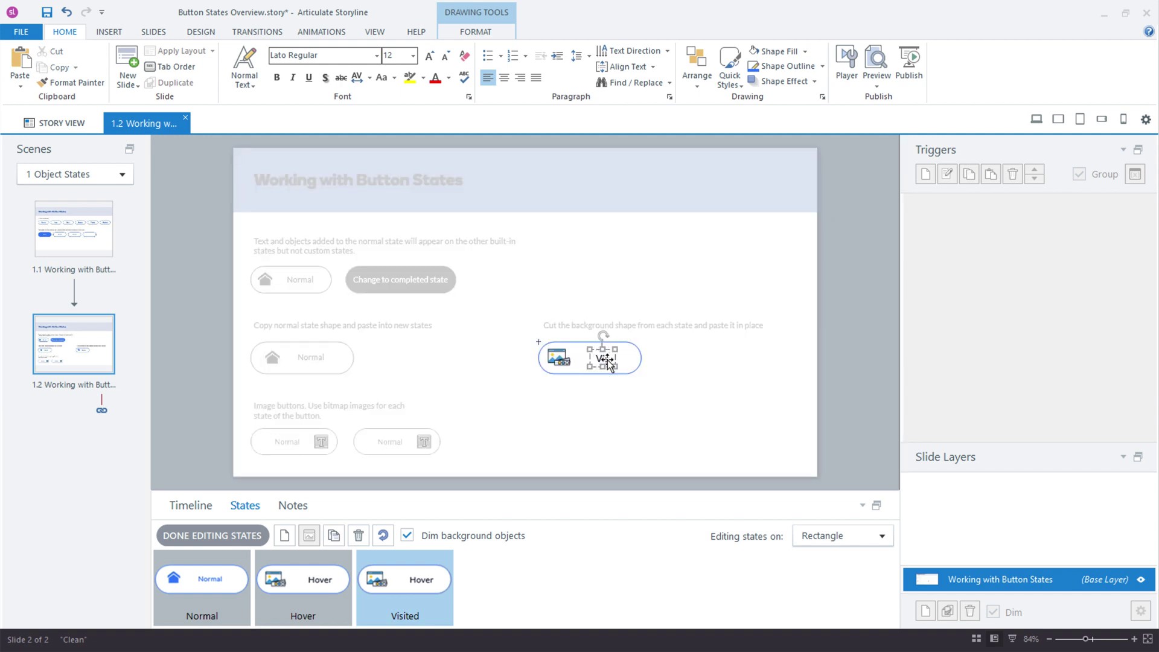
{"action": "type", "text": "sited"}
{"action": "left_click", "coordinate": [557, 360]}
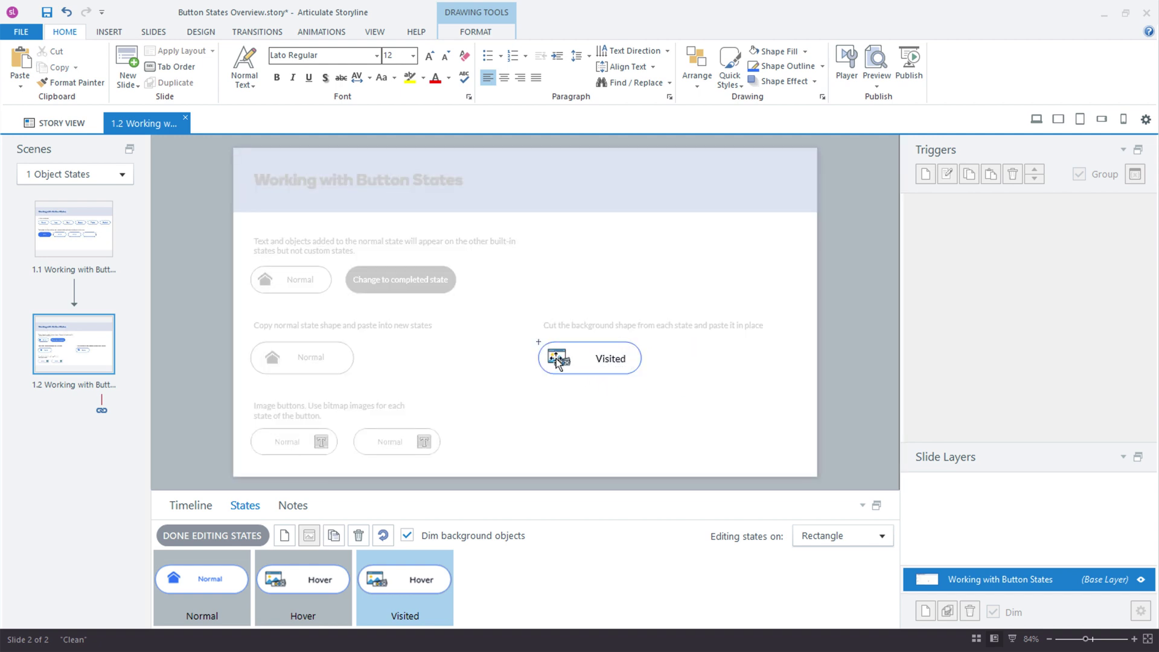
Step: Replace the icon picture with CREATIVE-PROCESS.png from the Media Library
{"action": "right_click", "coordinate": [561, 362]}
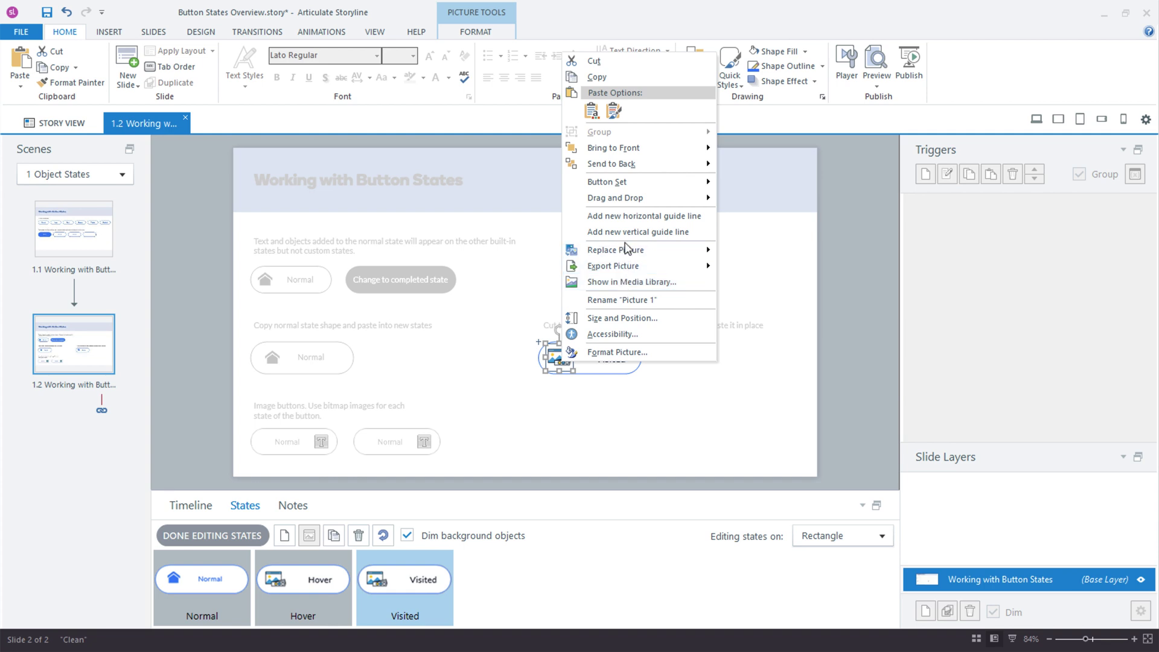
{"action": "mouse_move", "coordinate": [634, 250]}
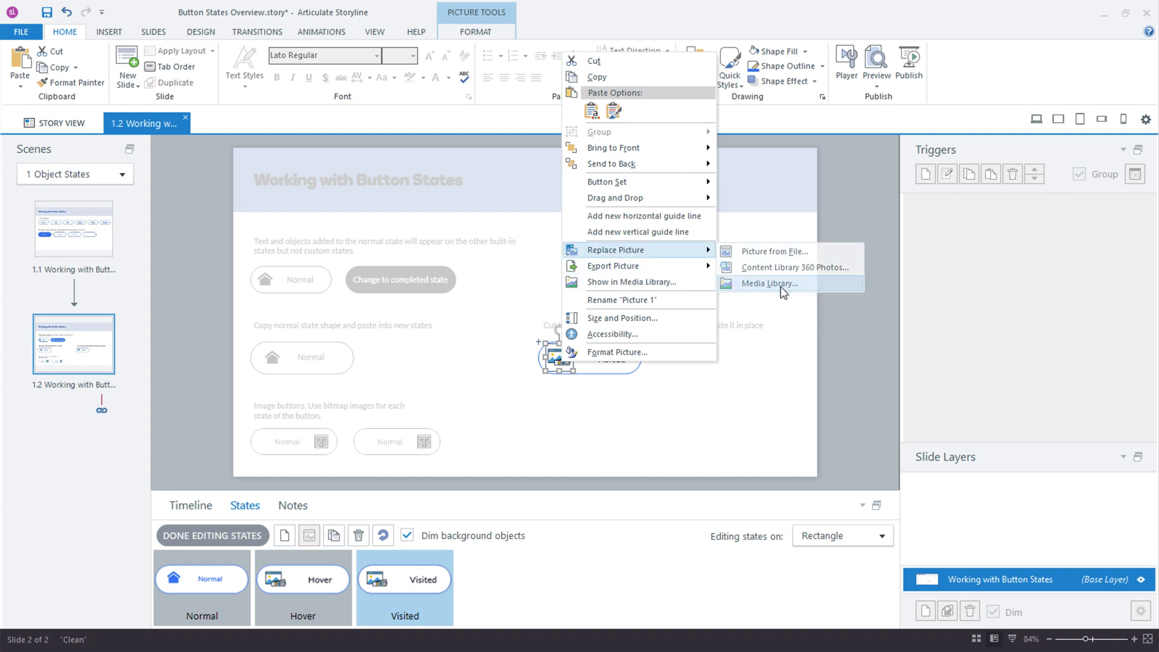
{"action": "left_click", "coordinate": [768, 284]}
{"action": "left_click", "coordinate": [331, 385]}
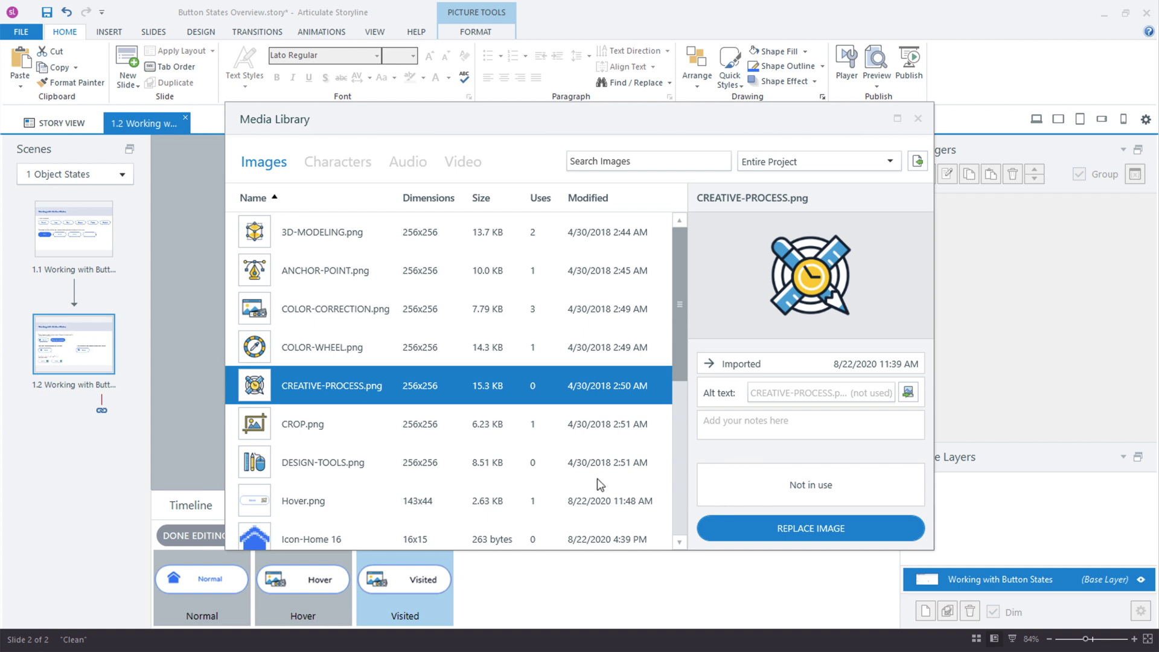
{"action": "left_click", "coordinate": [810, 528]}
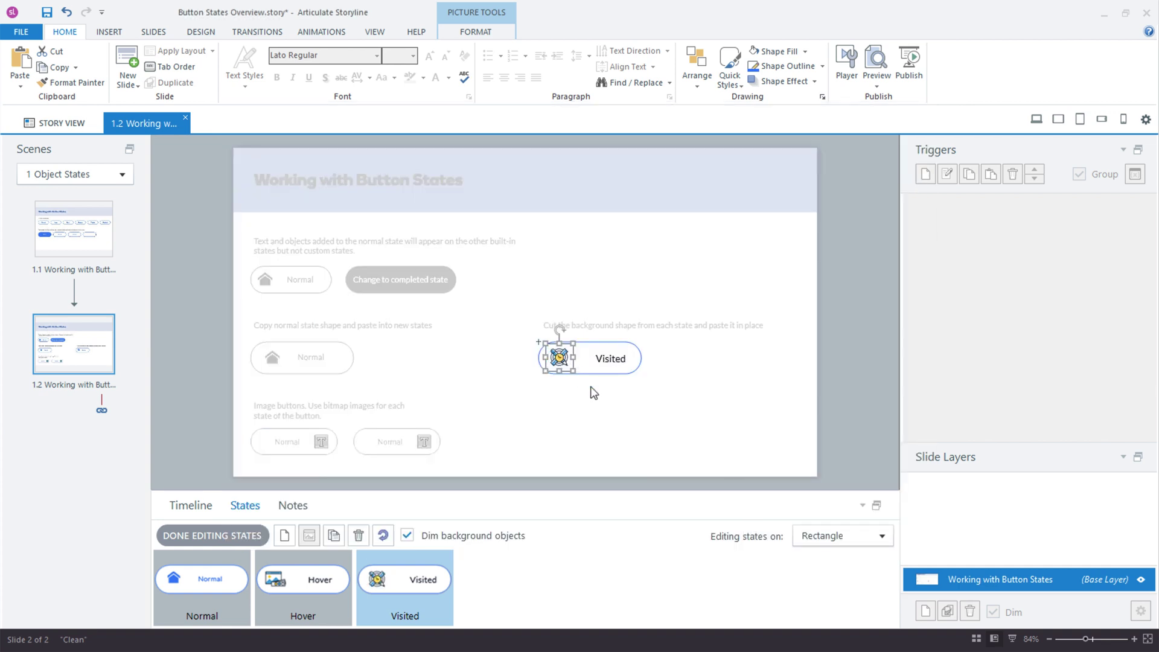
Step: Finish state editing, preview the slide to test the rectangle button's Visited look, close preview and select the first image button
{"action": "left_click", "coordinate": [213, 535]}
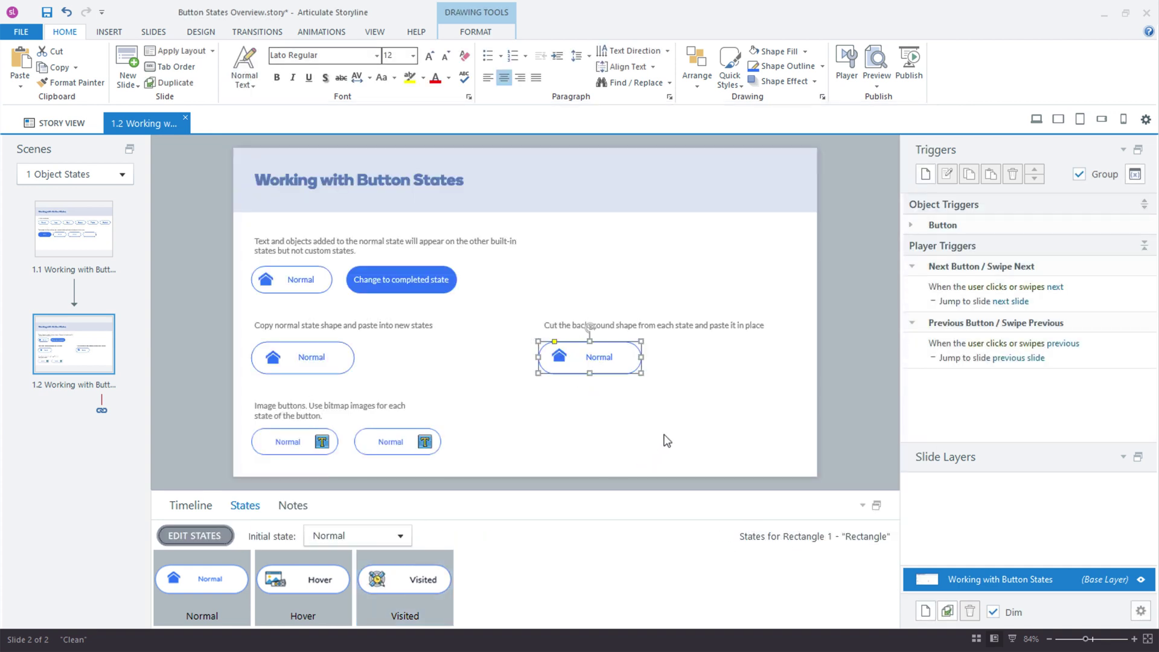
{"action": "left_click", "coordinate": [1036, 119]}
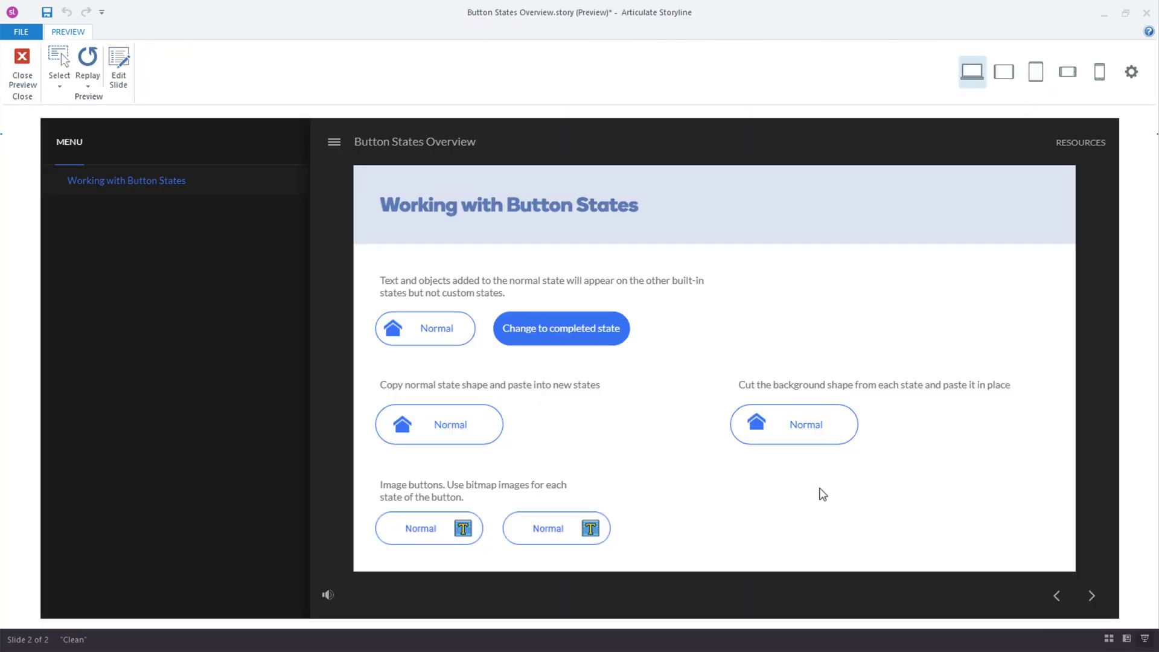
{"action": "left_click", "coordinate": [814, 433]}
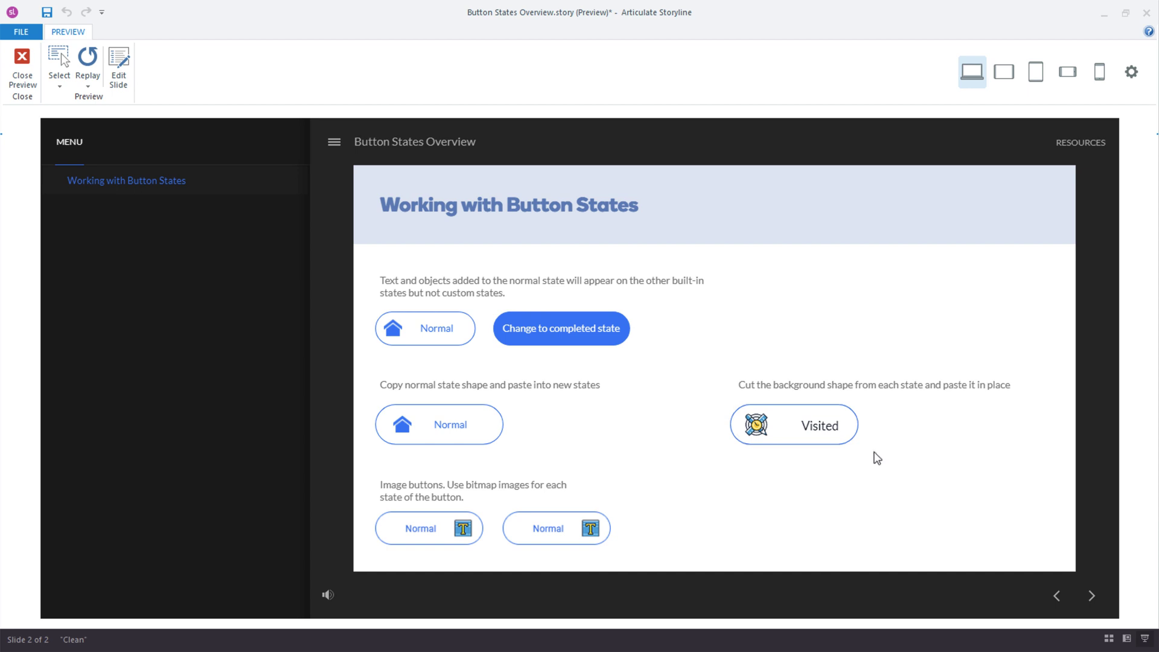
{"action": "left_click", "coordinate": [23, 71]}
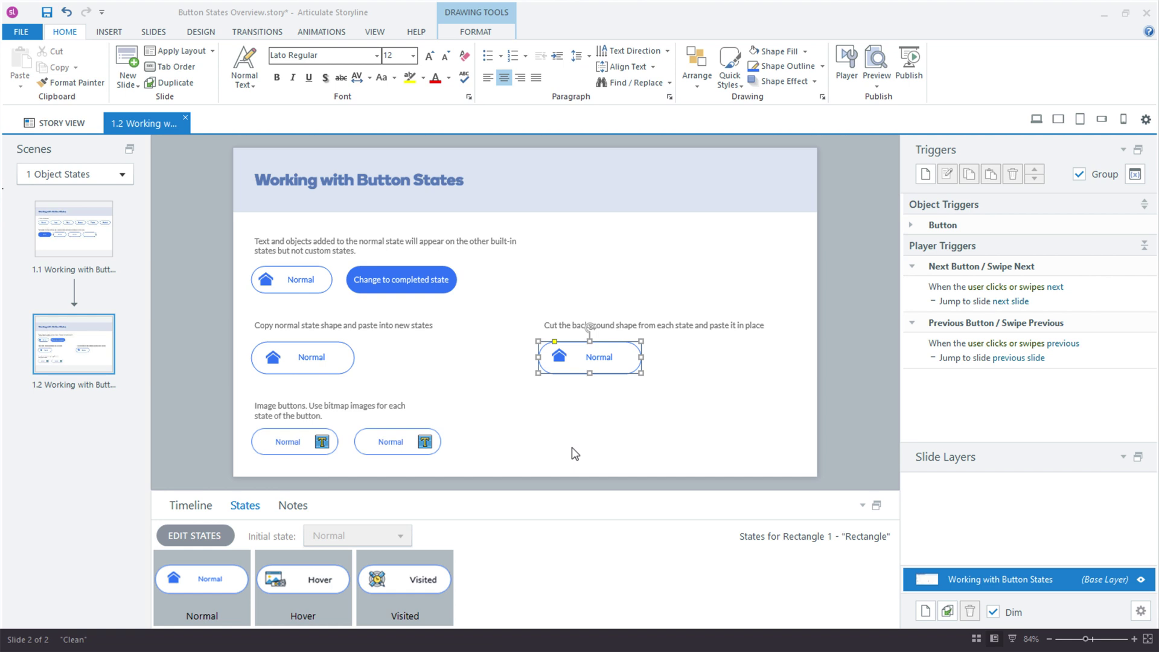
{"action": "left_click", "coordinate": [272, 448]}
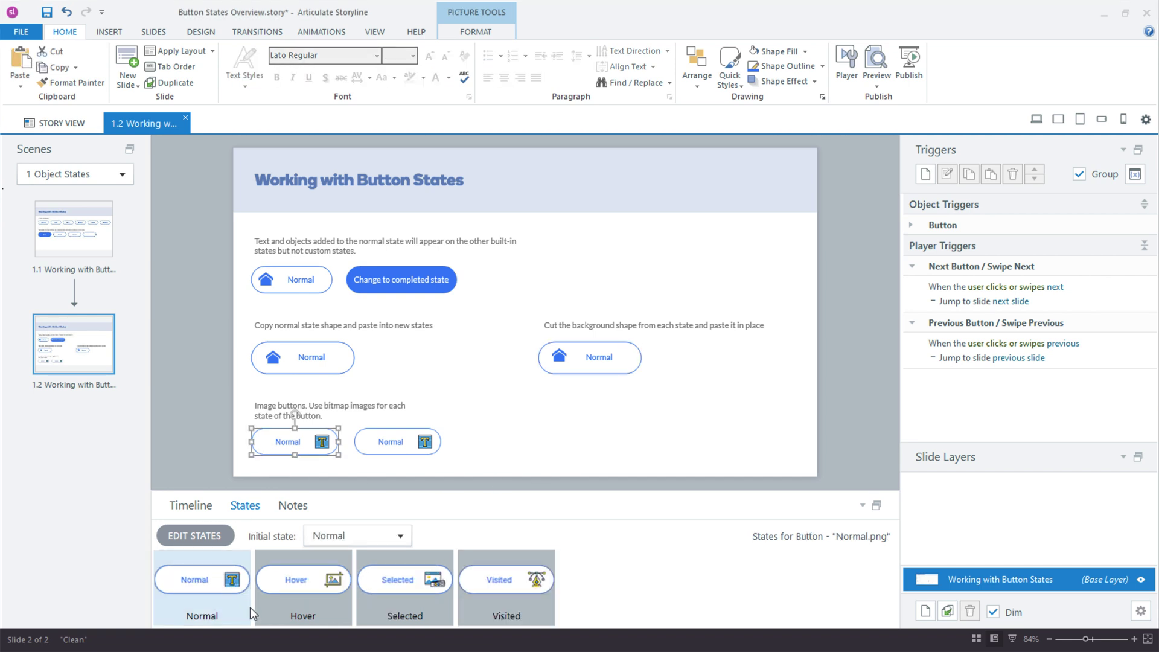
Step: Review the Normal, Hover and Selected states of the two existing image buttons
{"action": "left_click", "coordinate": [299, 597]}
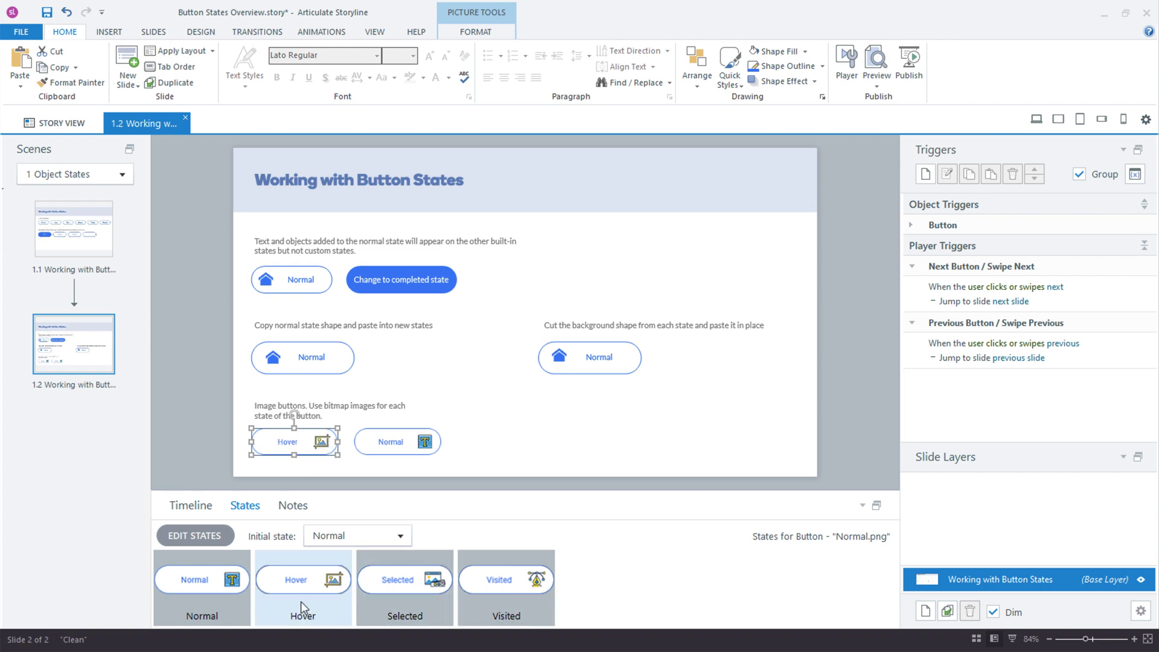
{"action": "left_click", "coordinate": [202, 598]}
{"action": "left_click", "coordinate": [272, 598]}
{"action": "left_click", "coordinate": [408, 444]}
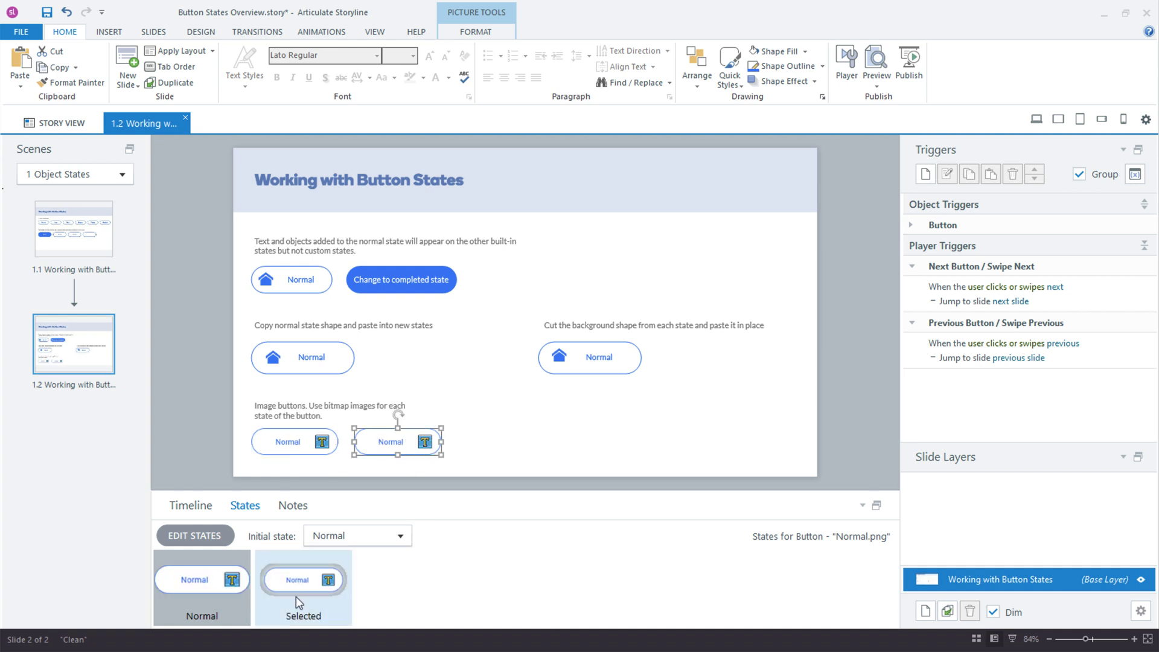
{"action": "left_click", "coordinate": [297, 597]}
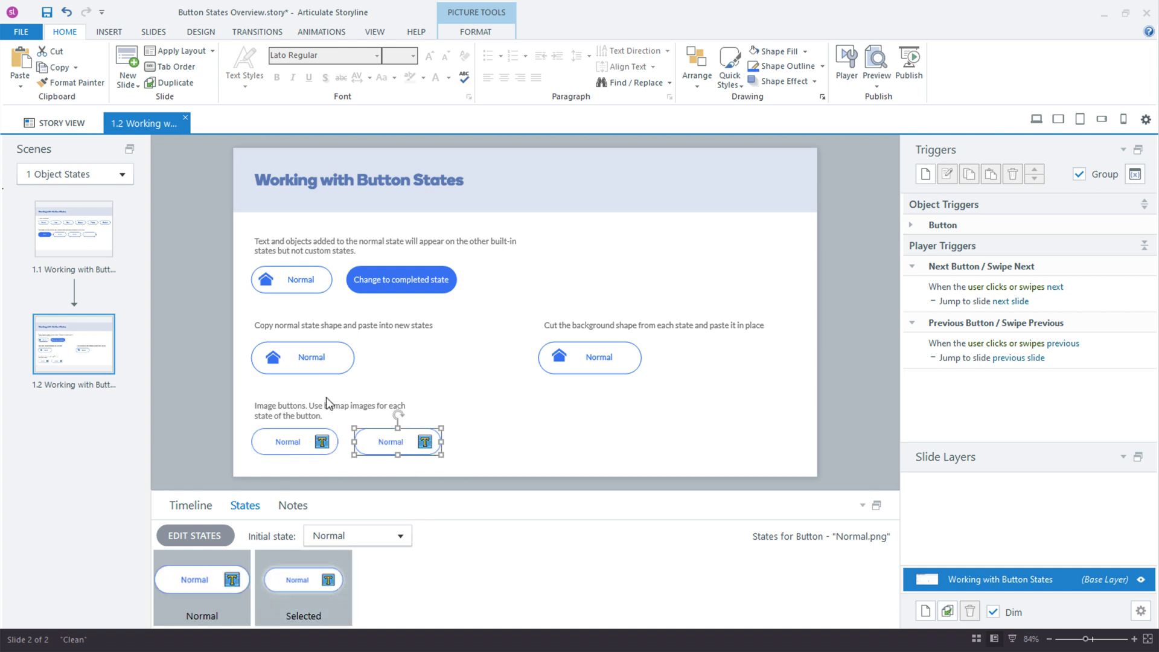
Step: Insert Normal.png from the Media Library, place it right of the image buttons and start editing its states
{"action": "left_click", "coordinate": [109, 32]}
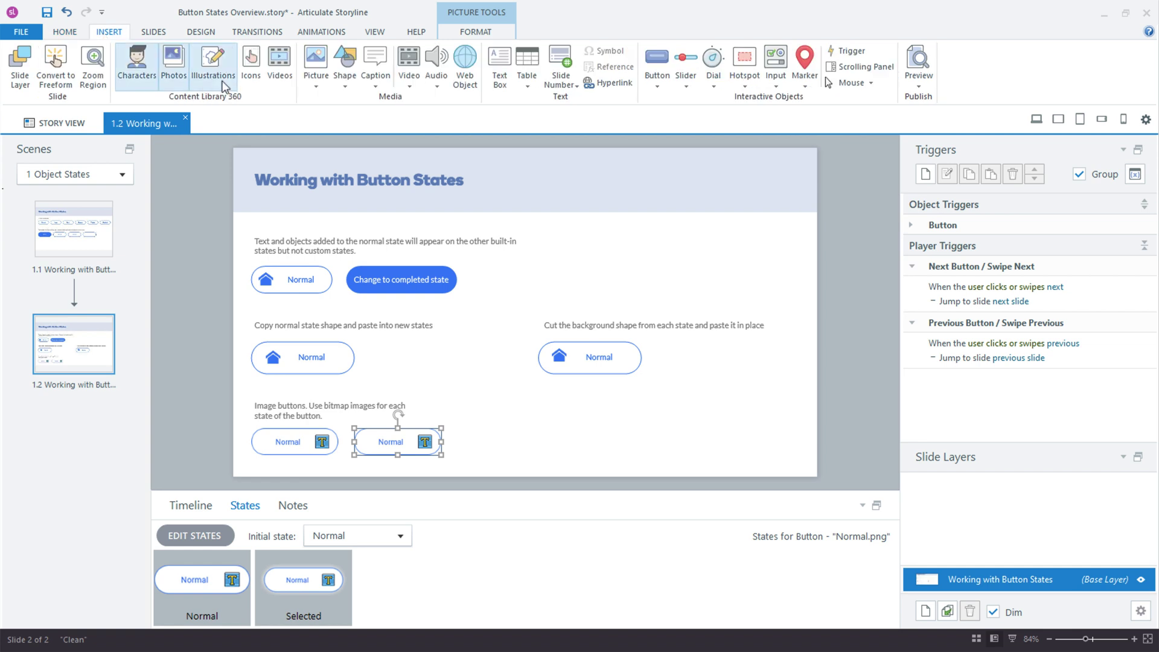
{"action": "left_click", "coordinate": [316, 86]}
{"action": "left_click", "coordinate": [354, 117]}
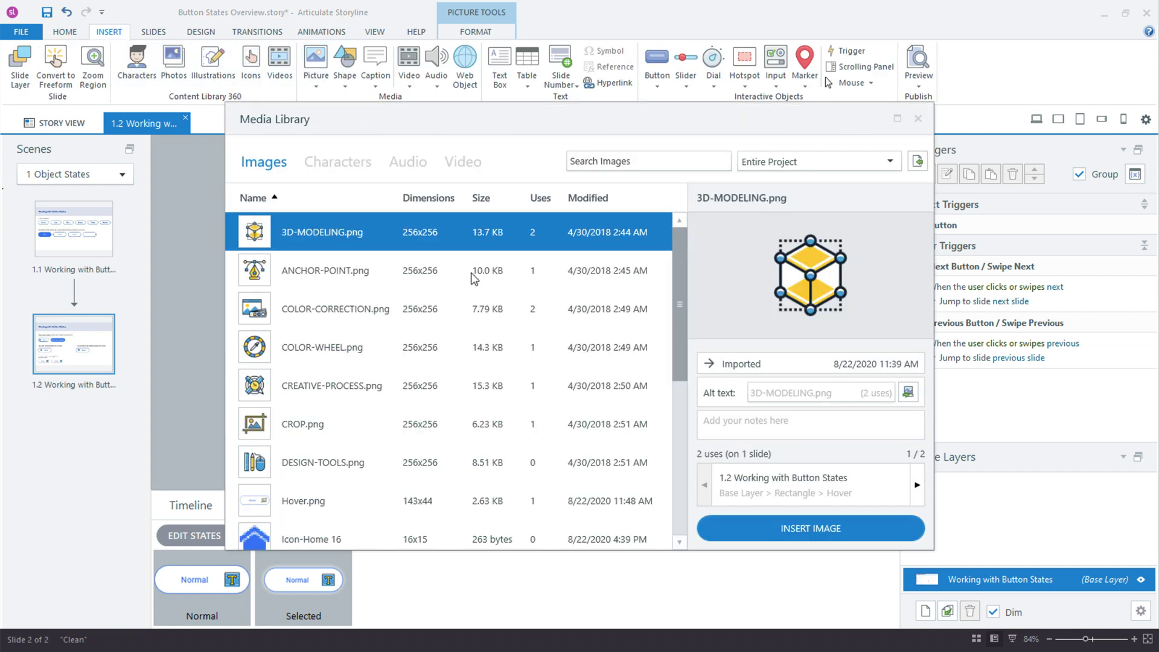
{"action": "scroll", "coordinate": [434, 362], "scroll_direction": "down", "scroll_amount": 2}
{"action": "scroll", "coordinate": [434, 363], "scroll_direction": "down", "scroll_amount": 3}
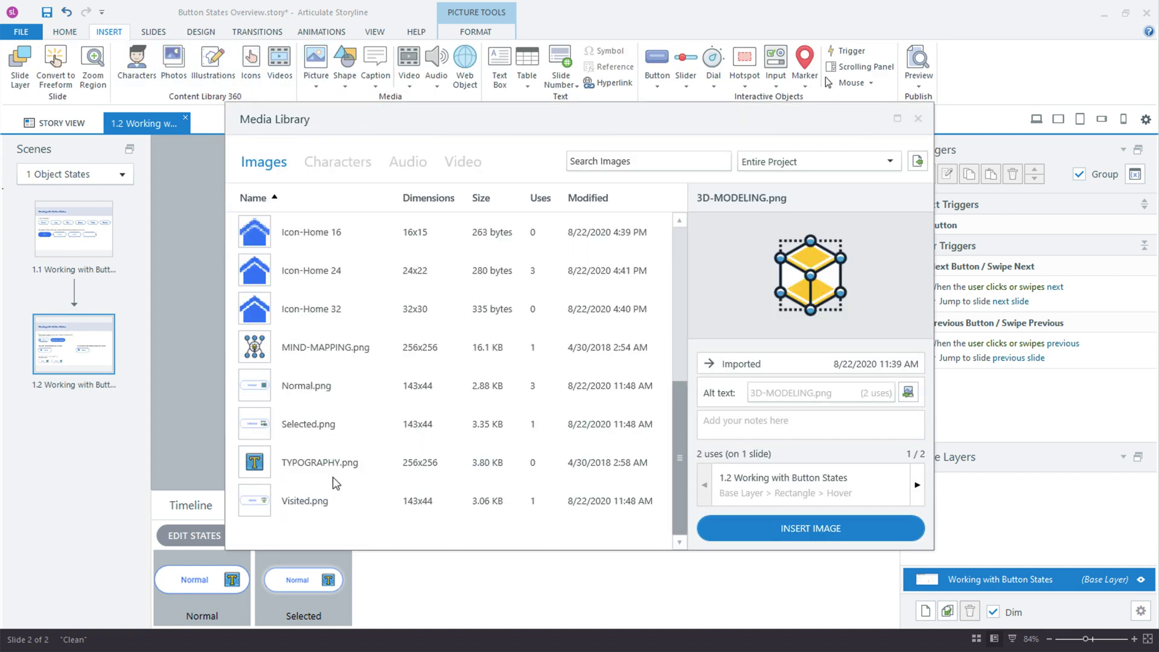
{"action": "left_click", "coordinate": [322, 390]}
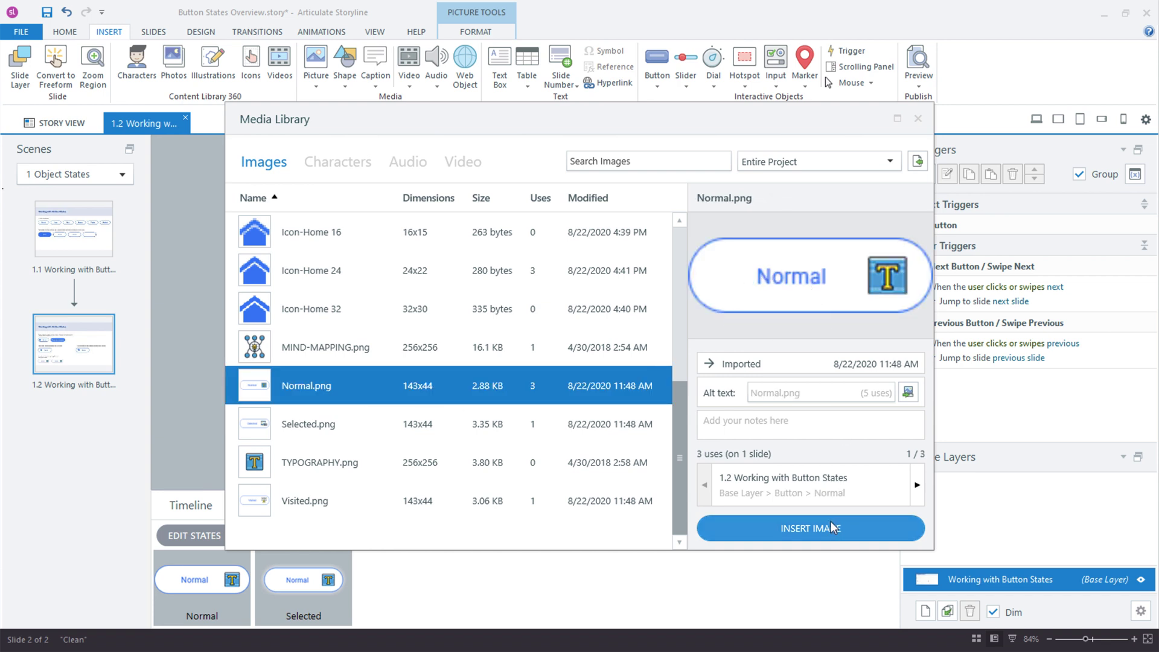
{"action": "left_click", "coordinate": [810, 527]}
{"action": "left_click_drag", "start_coordinate": [538, 328], "coordinate": [511, 433]}
{"action": "left_click", "coordinate": [194, 535]}
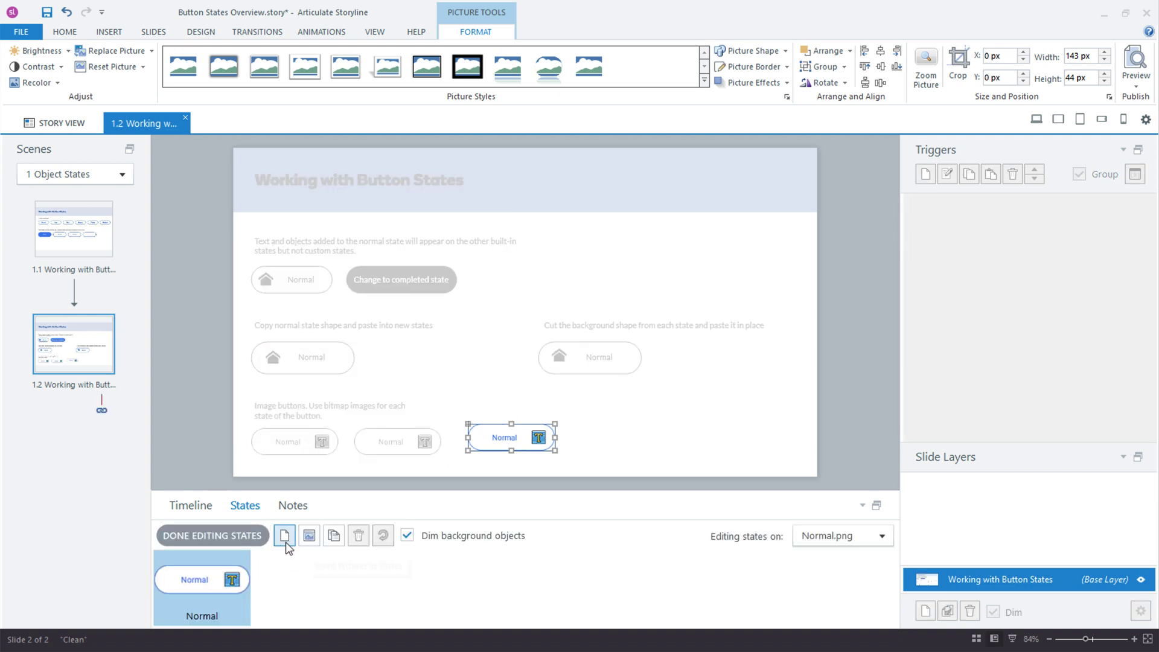
Step: Add a new state named Hover to the Normal.png image button
{"action": "left_click", "coordinate": [284, 536]}
{"action": "left_click", "coordinate": [673, 324]}
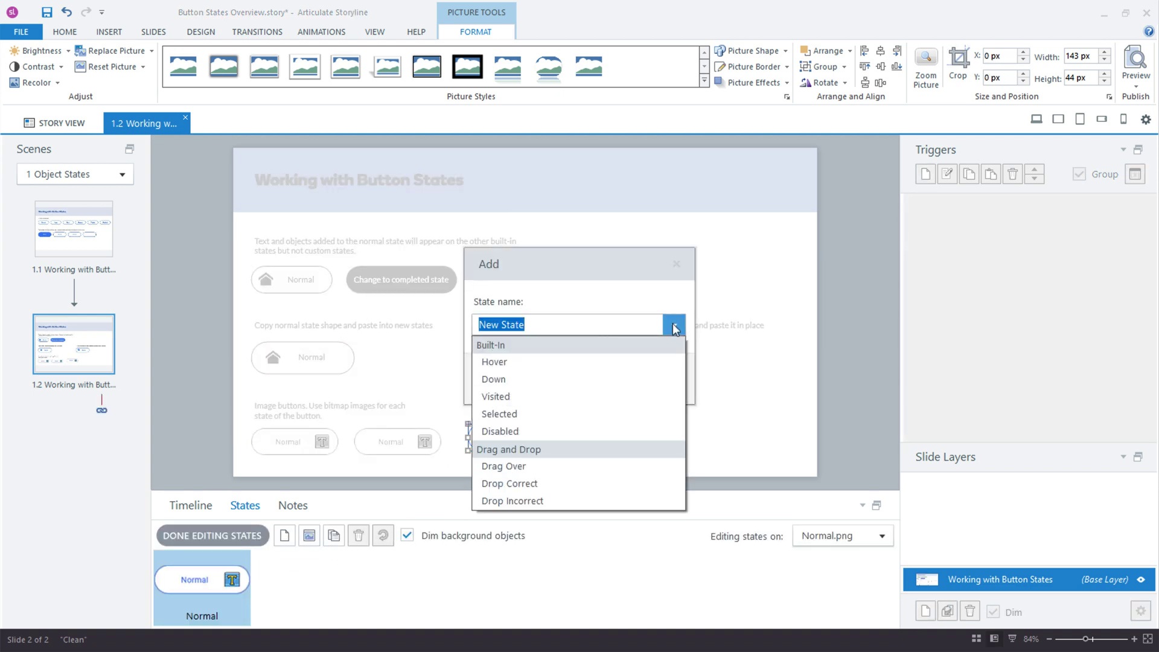
{"action": "left_click", "coordinate": [580, 362]}
{"action": "left_click", "coordinate": [589, 378]}
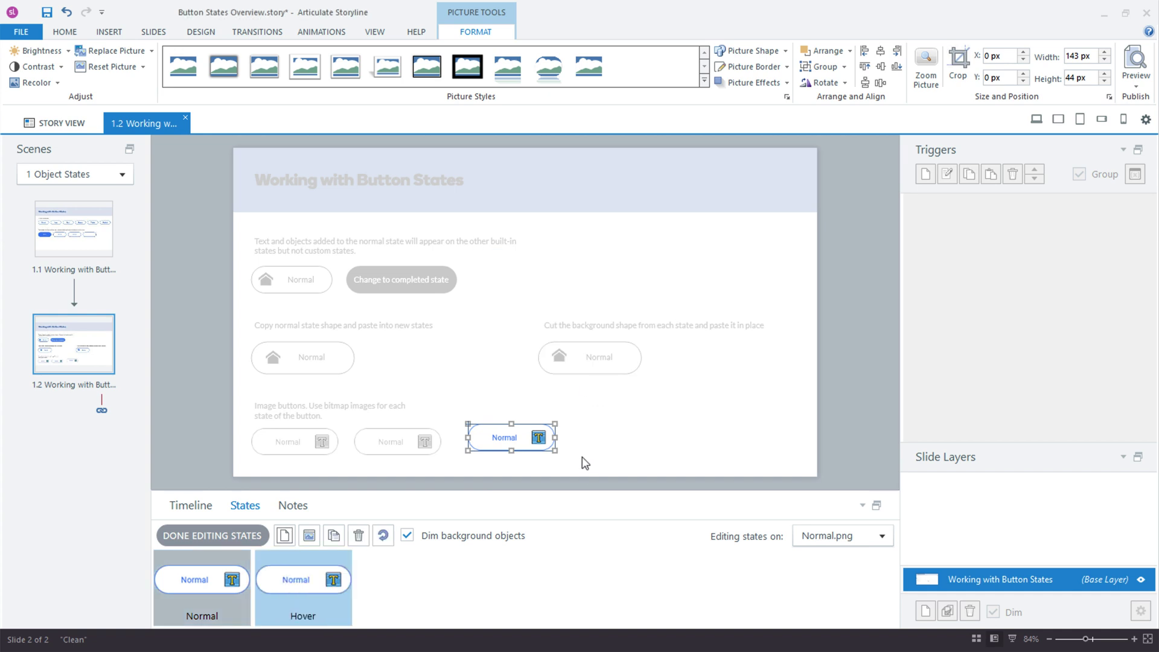
Step: Replace the Hover state's picture with Hover.png found via Media Library search
{"action": "right_click", "coordinate": [536, 442]}
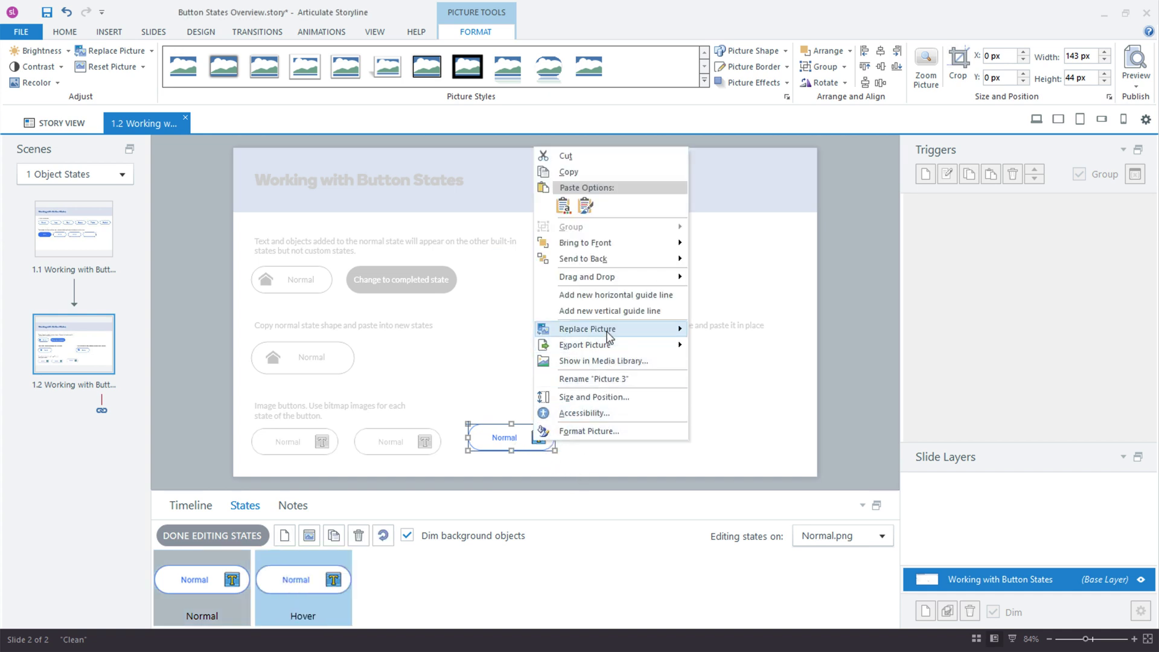
{"action": "mouse_move", "coordinate": [599, 329]}
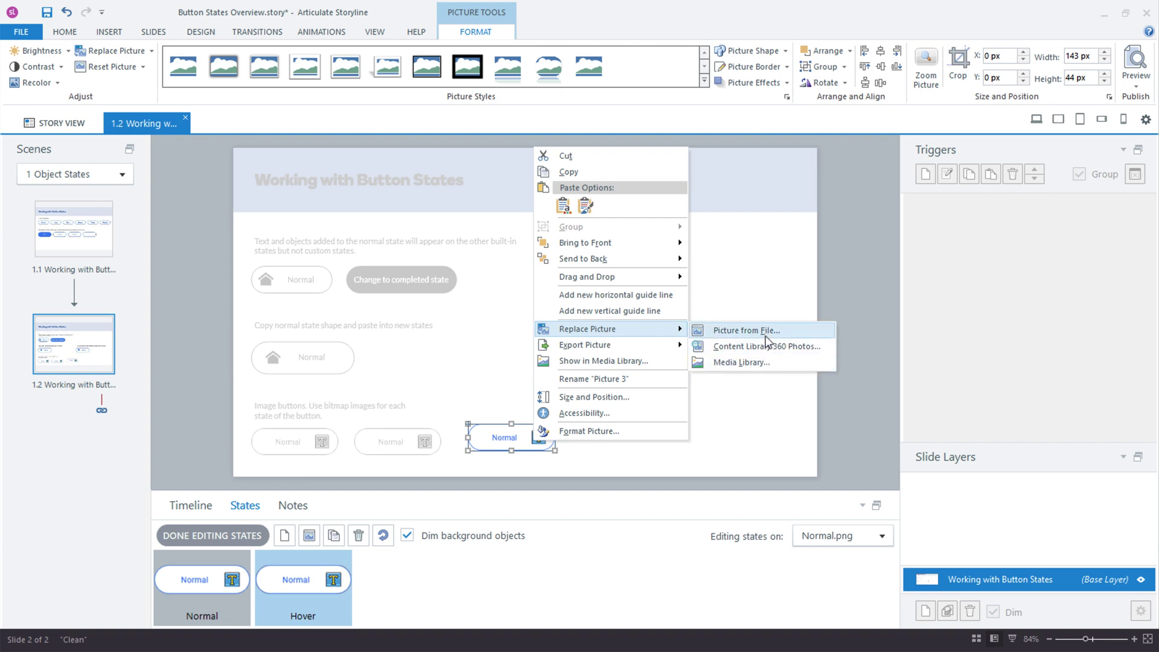
{"action": "left_click", "coordinate": [766, 363]}
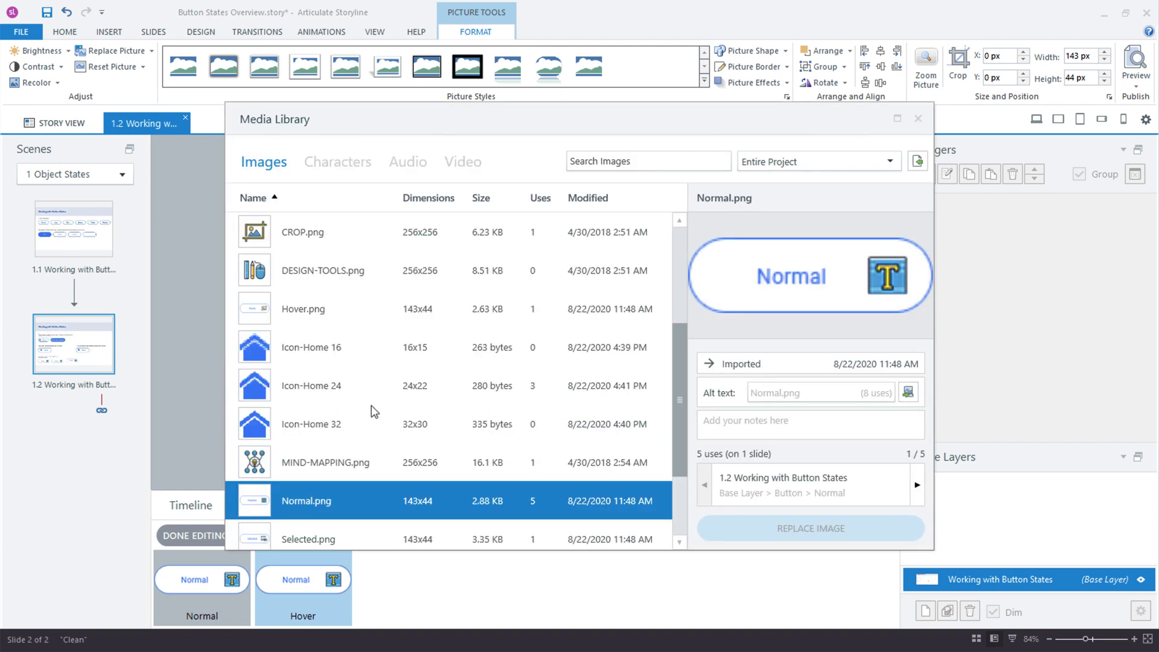
{"action": "left_click", "coordinate": [648, 161]}
{"action": "type", "text": "hover"}
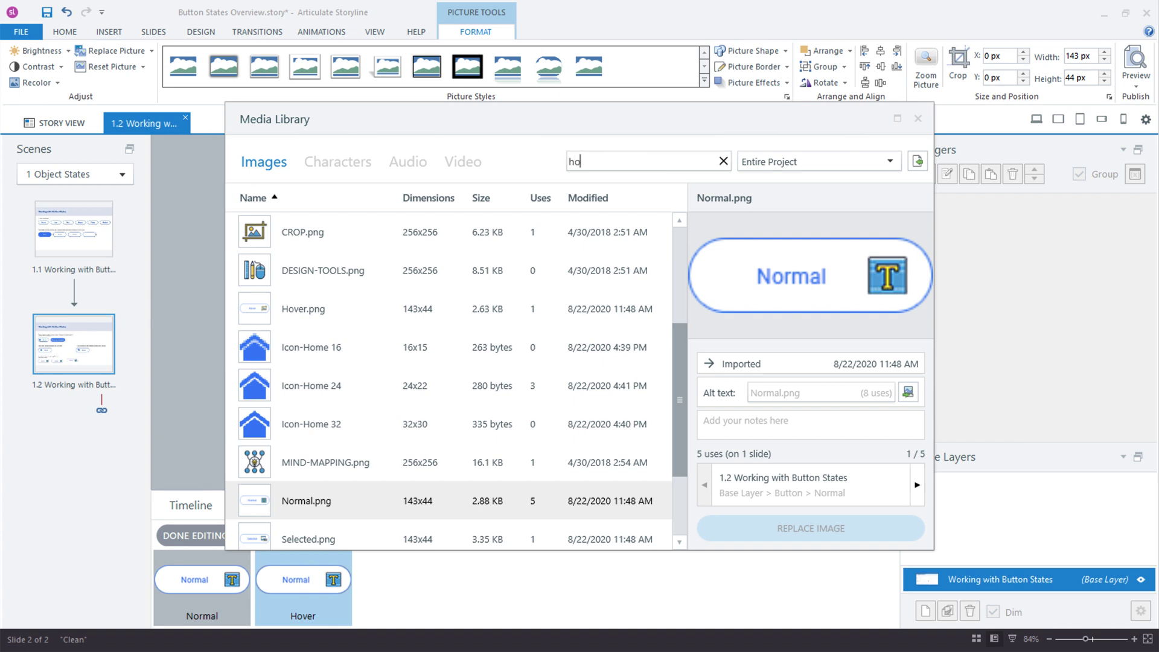
{"action": "left_click", "coordinate": [381, 234]}
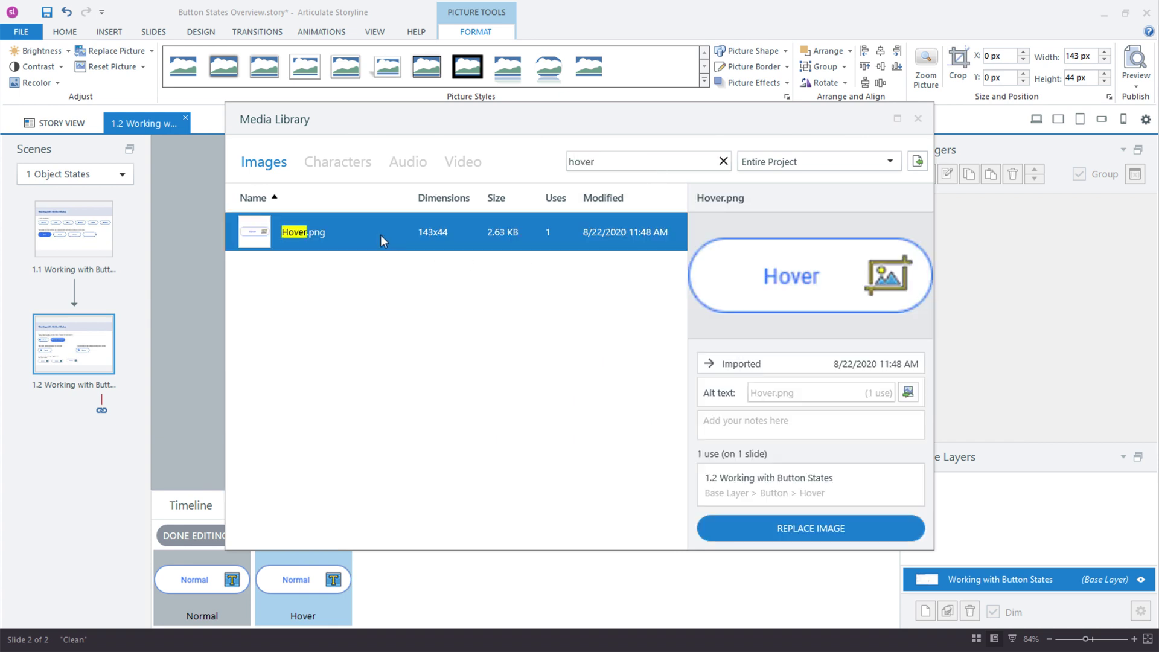
{"action": "left_click", "coordinate": [757, 539]}
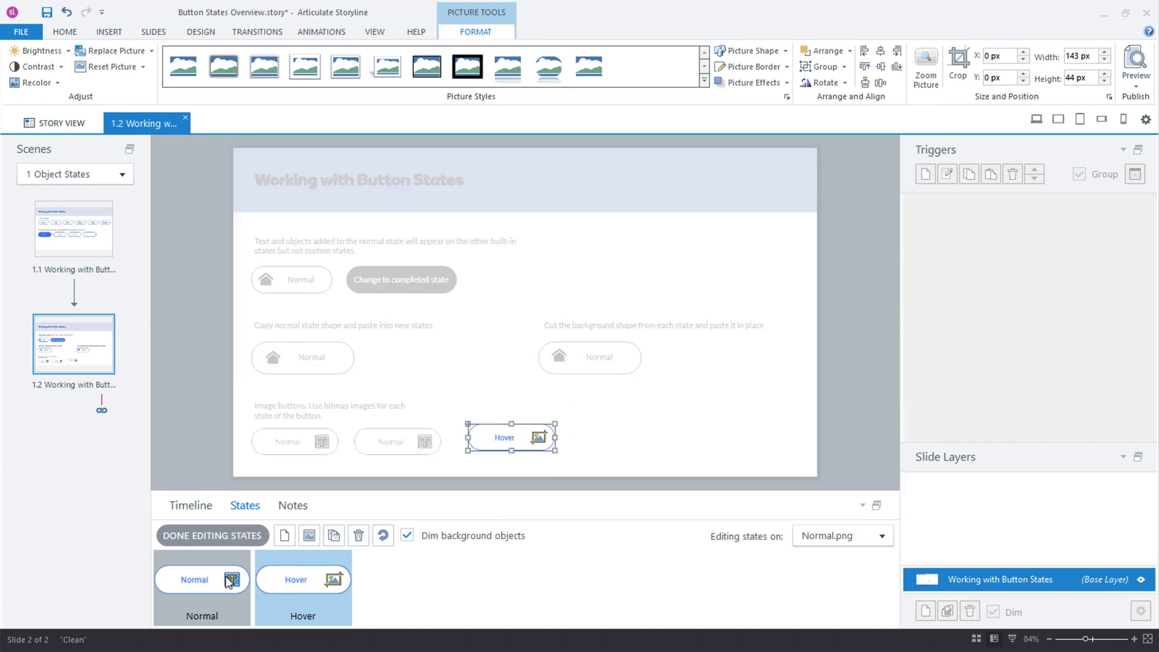
Step: Finish editing the image button's states and deselect it on the slide
{"action": "left_click", "coordinate": [295, 583]}
{"action": "left_click", "coordinate": [195, 536]}
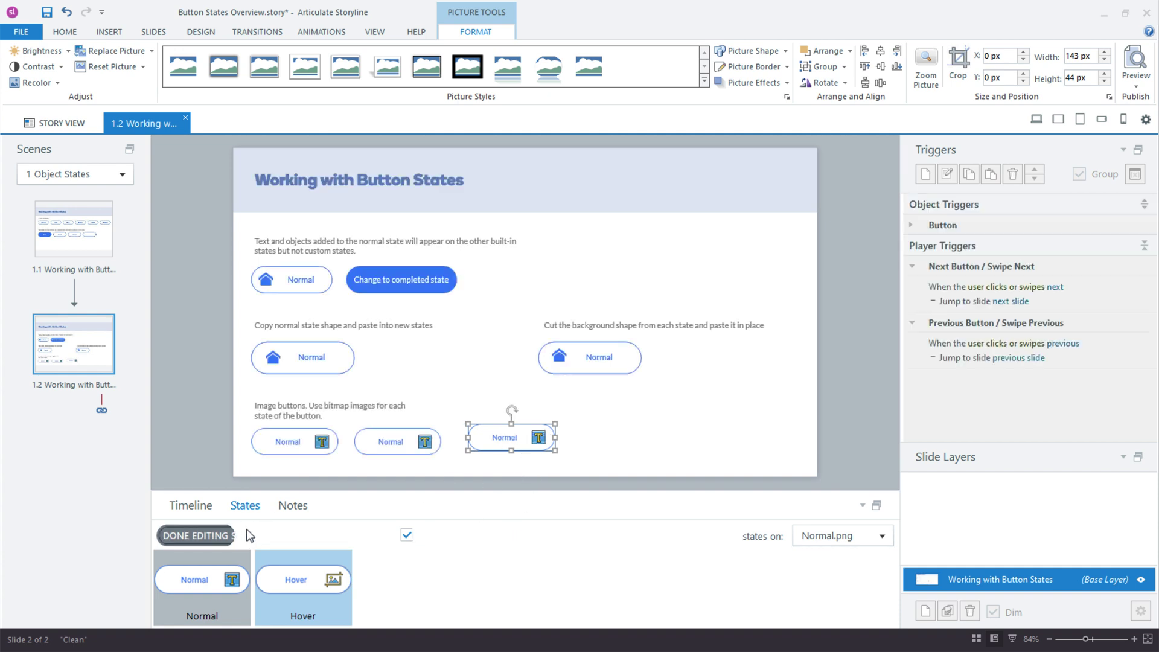
{"action": "left_click", "coordinate": [478, 479]}
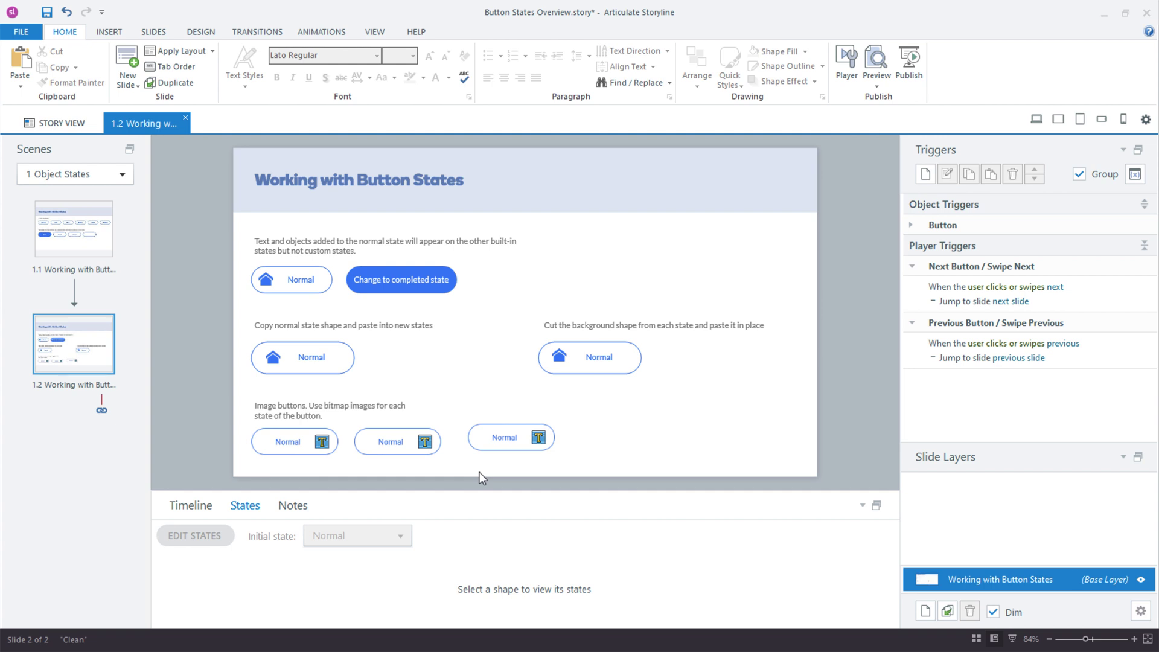
Step: Select the rectangle button and review its Hover state, then return to Normal
{"action": "left_click", "coordinate": [582, 367]}
{"action": "left_click", "coordinate": [404, 580]}
{"action": "left_click", "coordinate": [304, 579]}
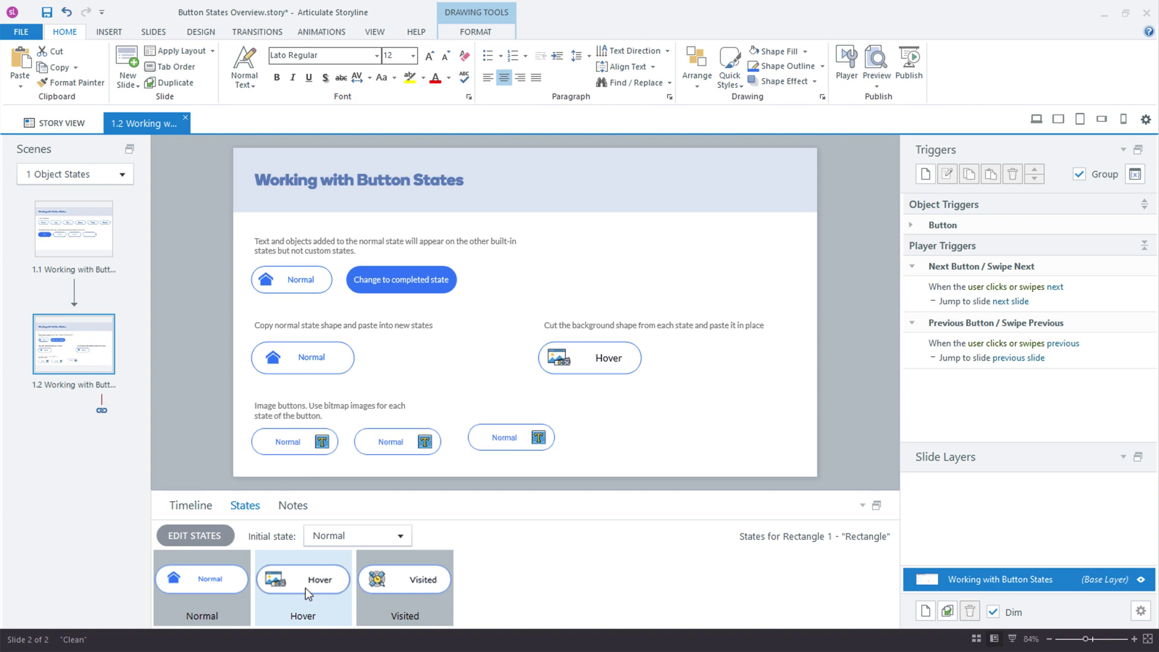
{"action": "left_click", "coordinate": [238, 584]}
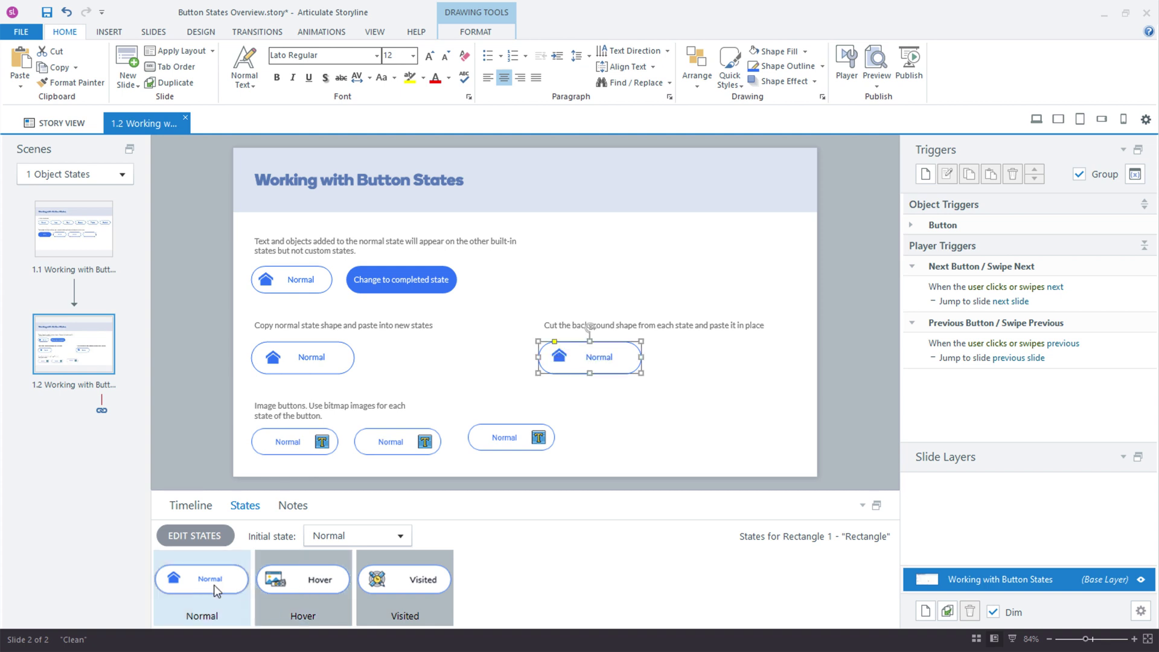